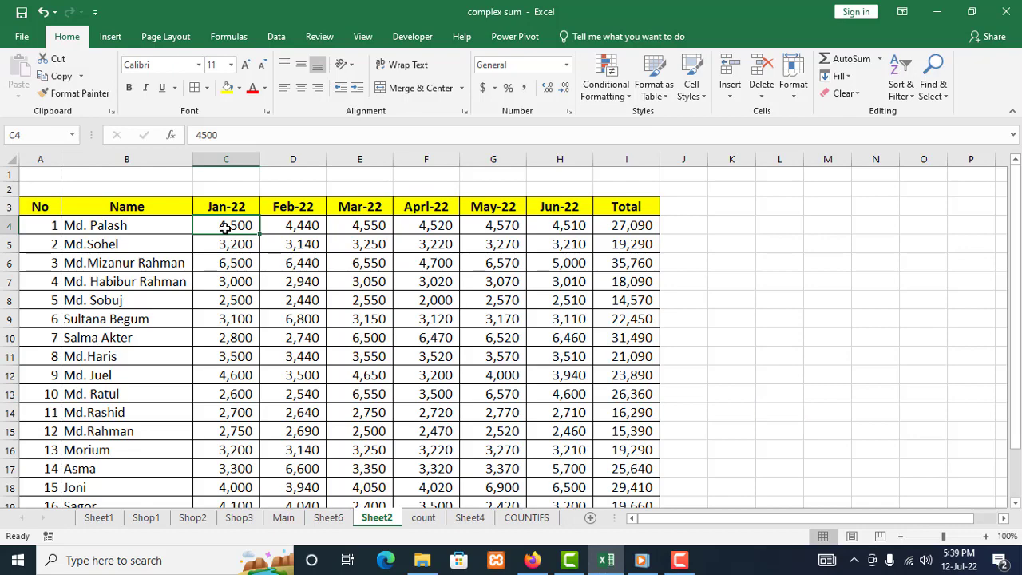
Start a Greater Than highlight rule on the monthly amounts in C4:H21 with a threshold of 4000.
left_click_drag(225, 227, 554, 468)
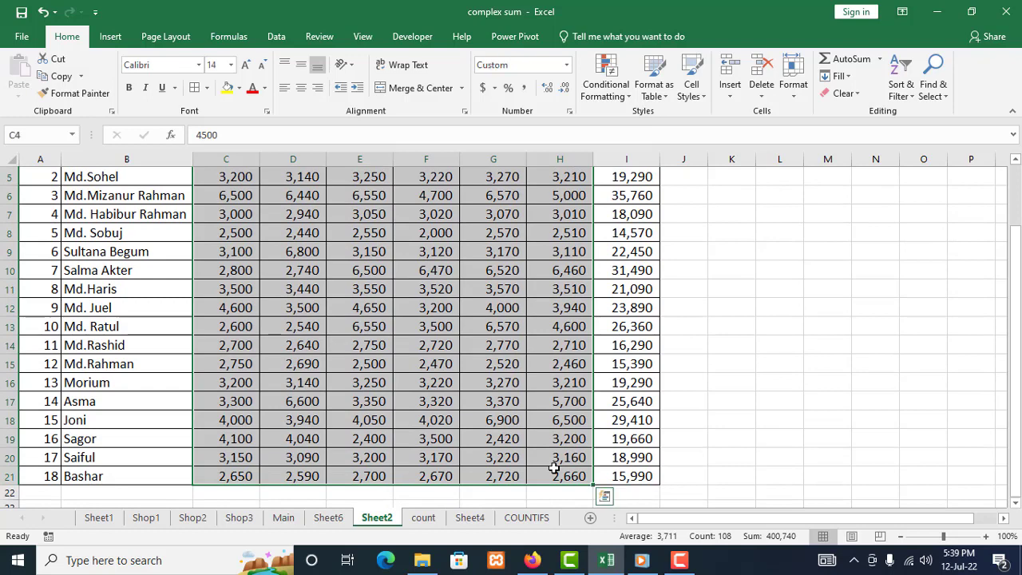
scroll(553, 468, "up", 2)
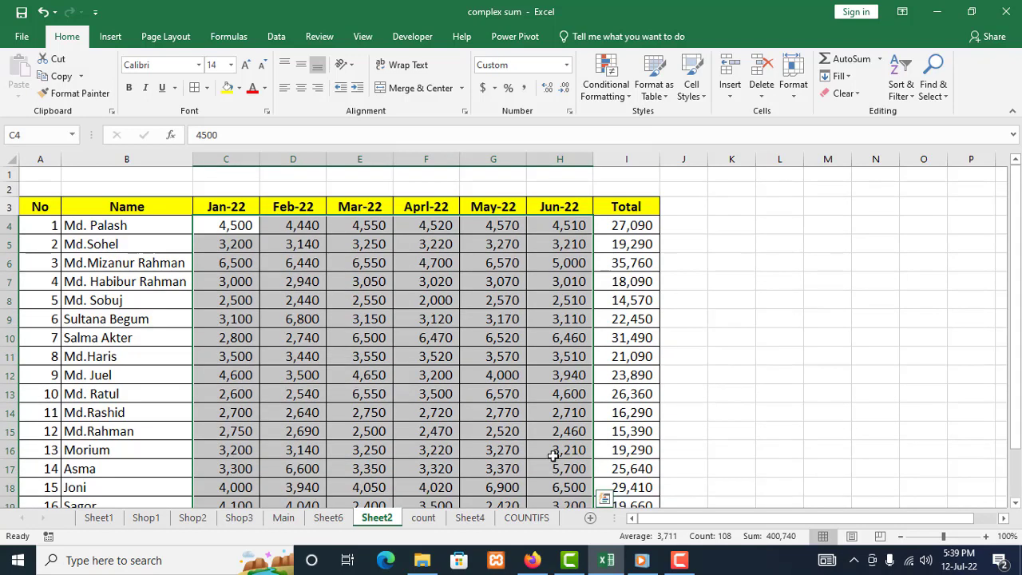
left_click(627, 98)
mouse_move(620, 126)
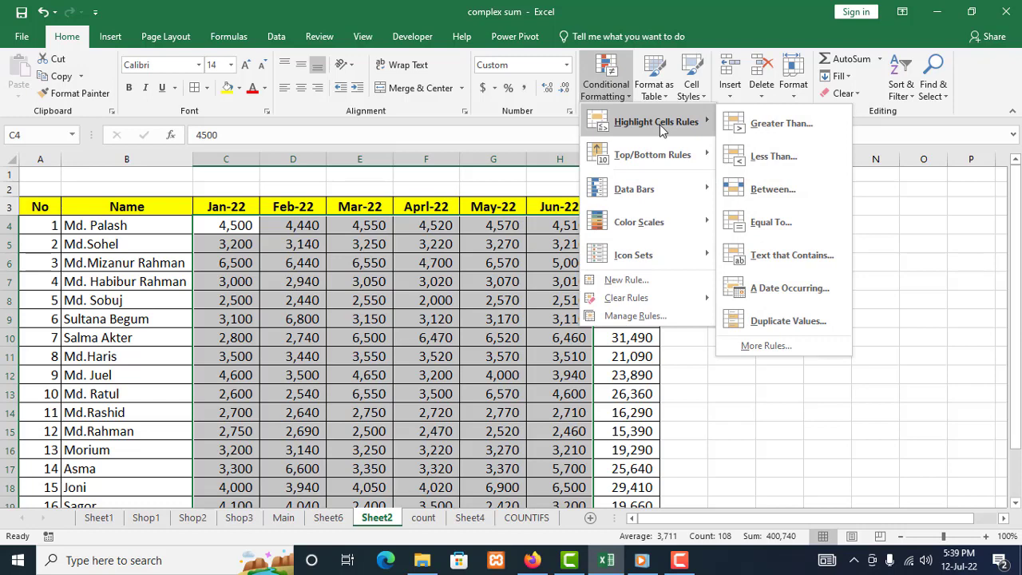
left_click(770, 124)
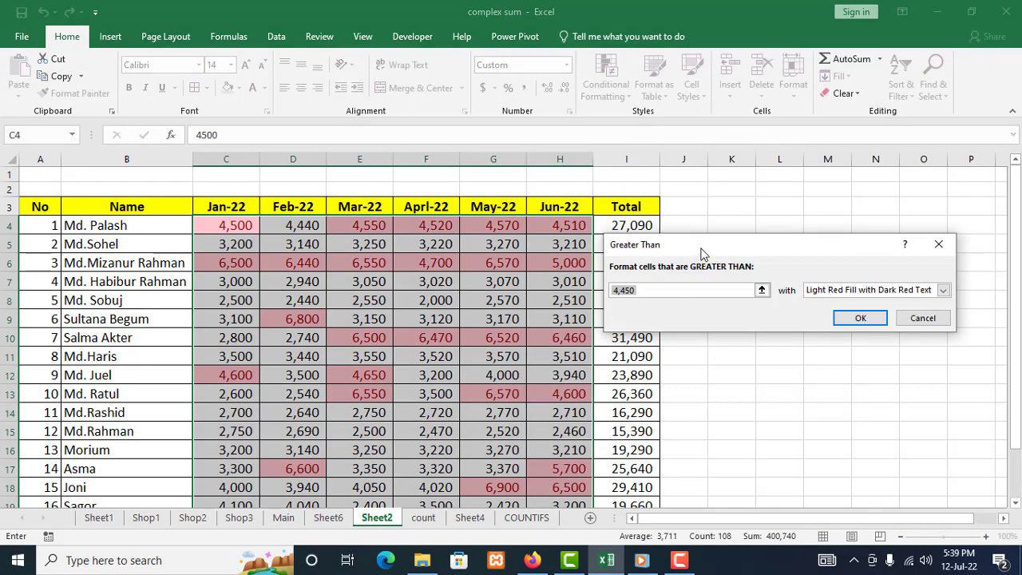
left_click_drag(711, 251, 766, 253)
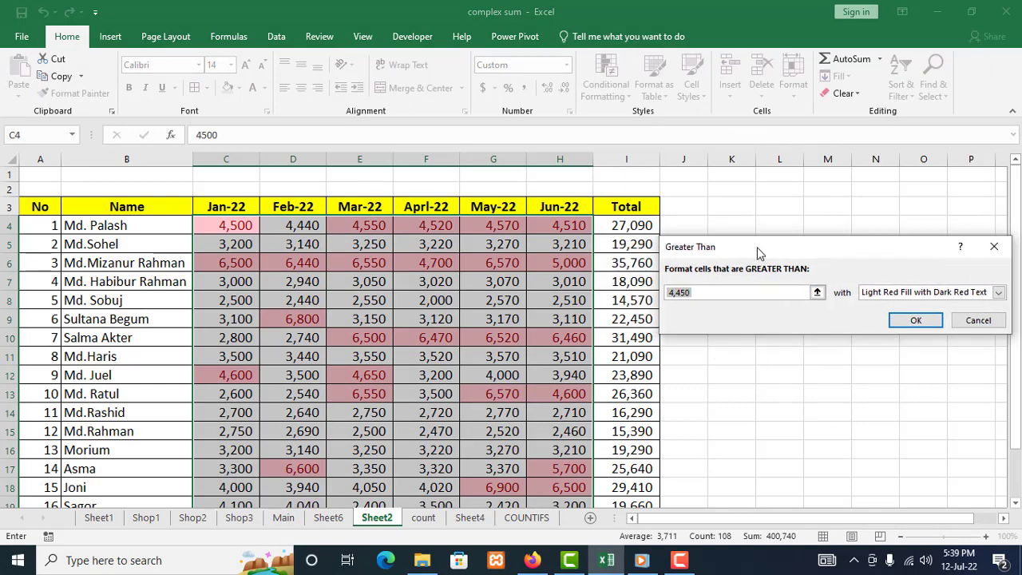
left_click(698, 294)
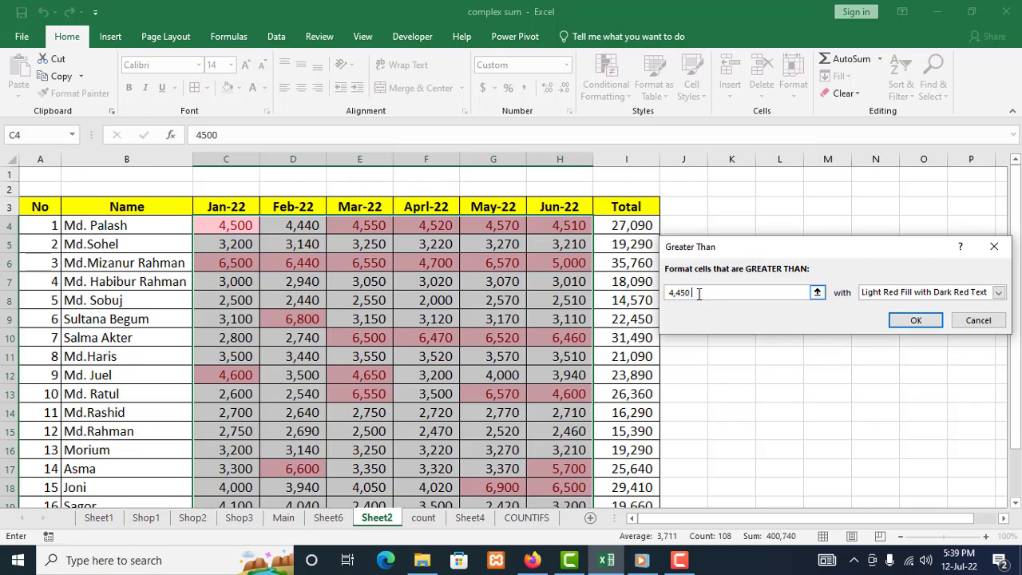
left_click_drag(698, 294, 667, 295)
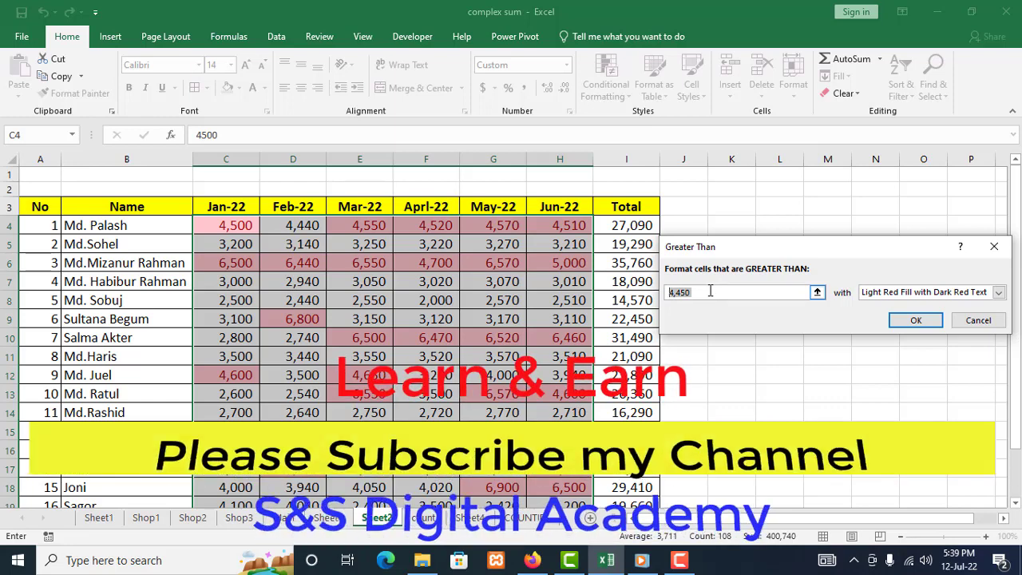
type("4000")
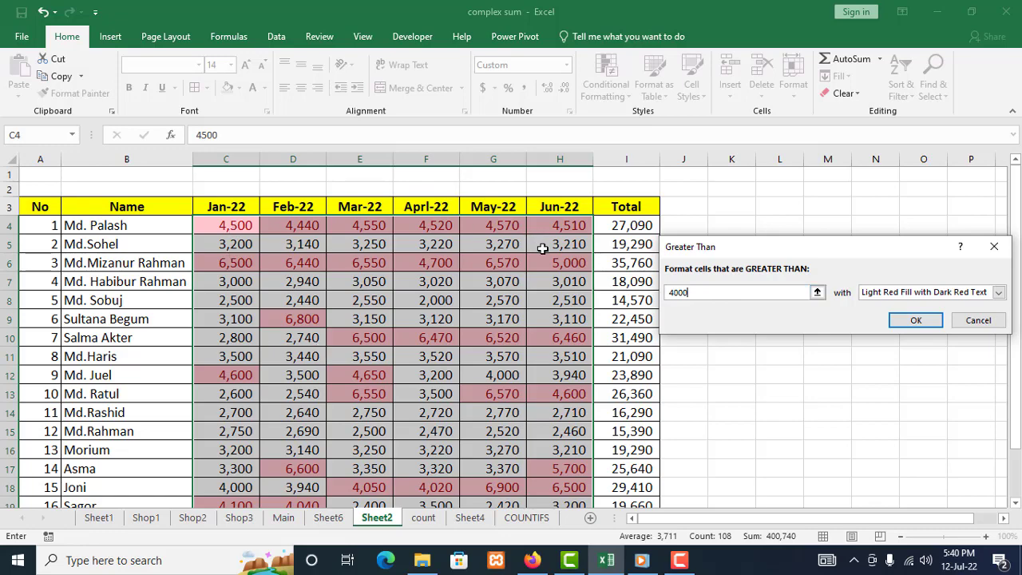
scroll(528, 428, "down", 2)
scroll(528, 429, "up", 2)
Give the Greater Than rule a custom format with a dark green fill and white font color.
left_click(999, 293)
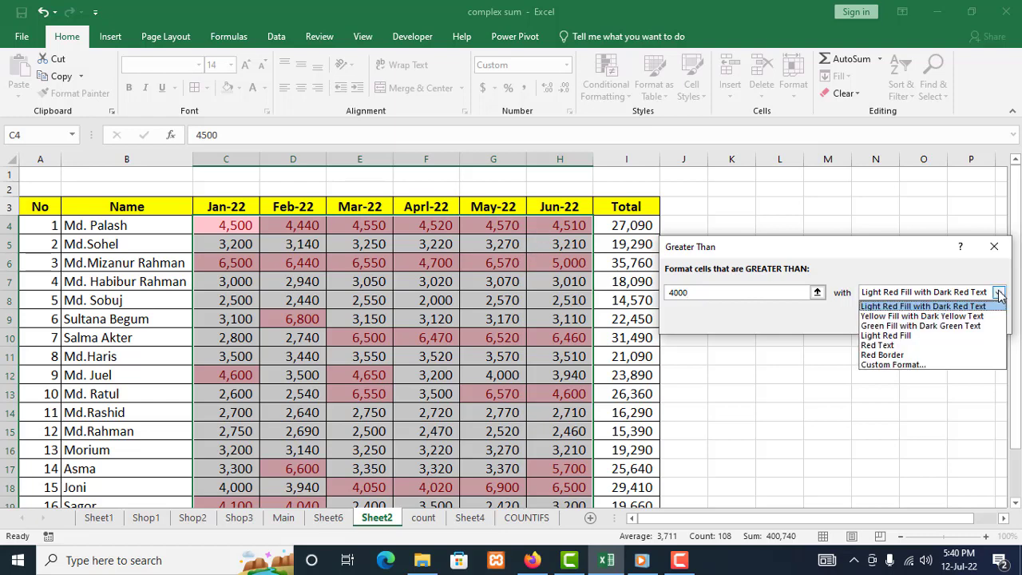
left_click(886, 336)
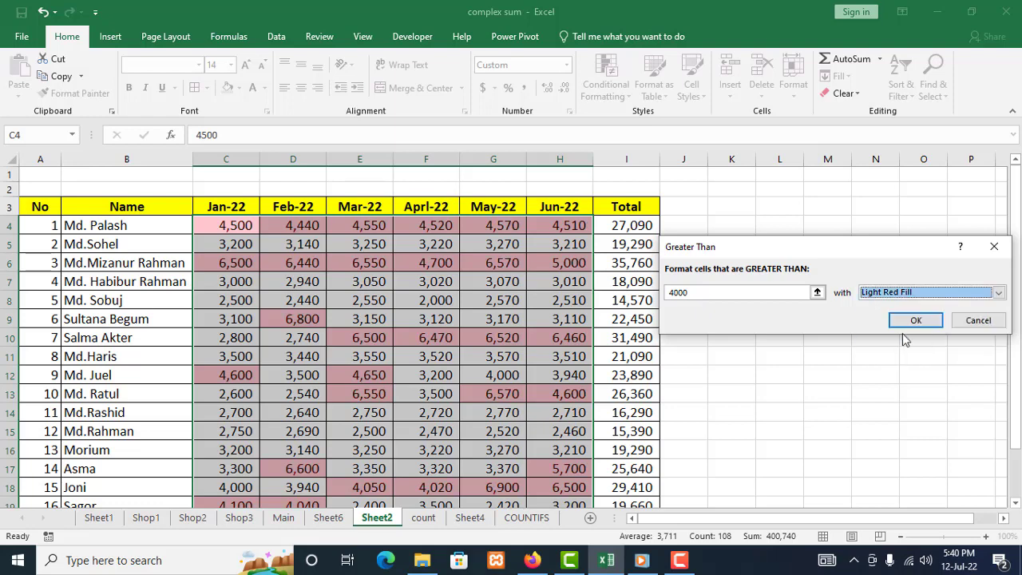
left_click(999, 293)
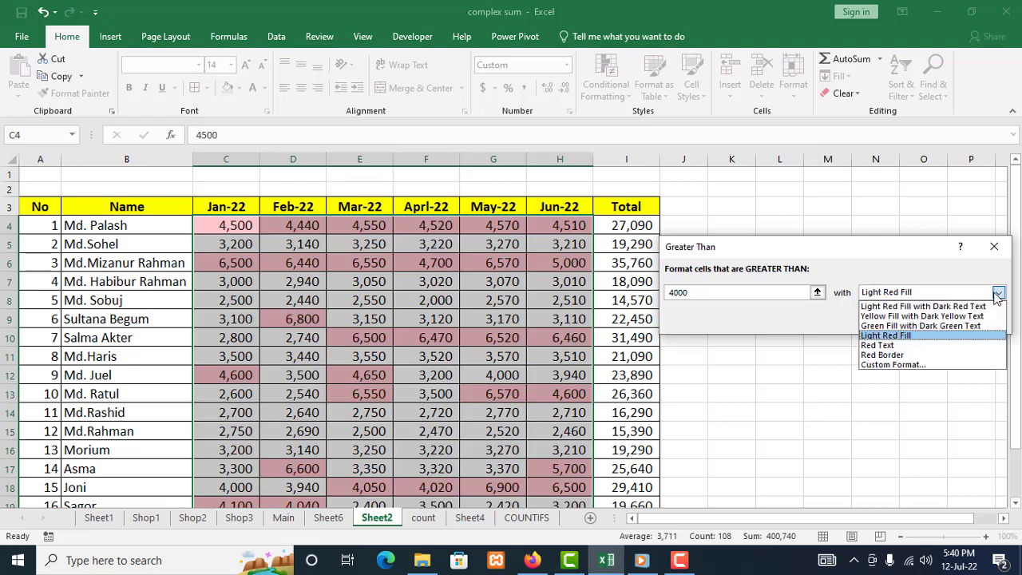
left_click(892, 365)
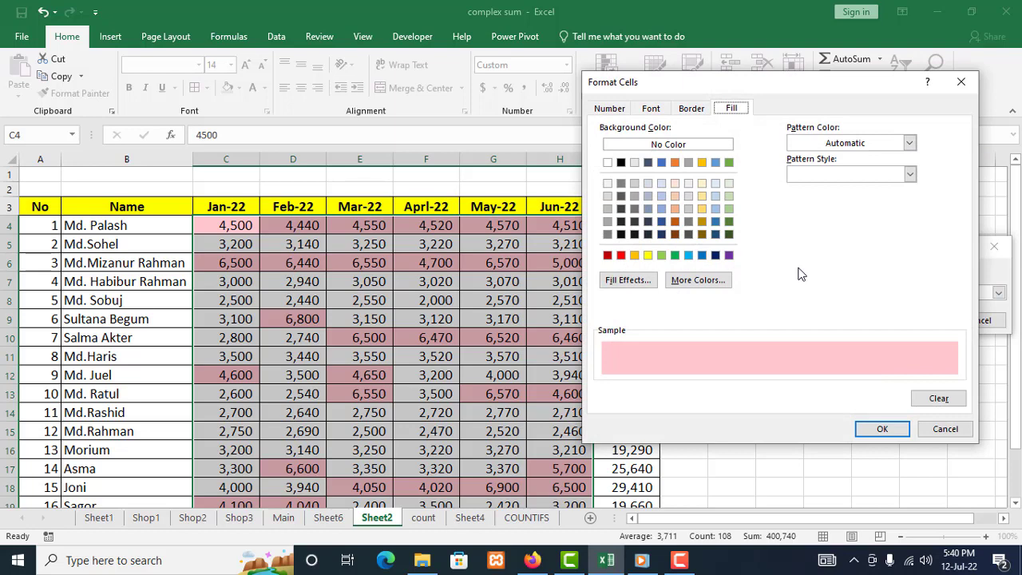
left_click(728, 221)
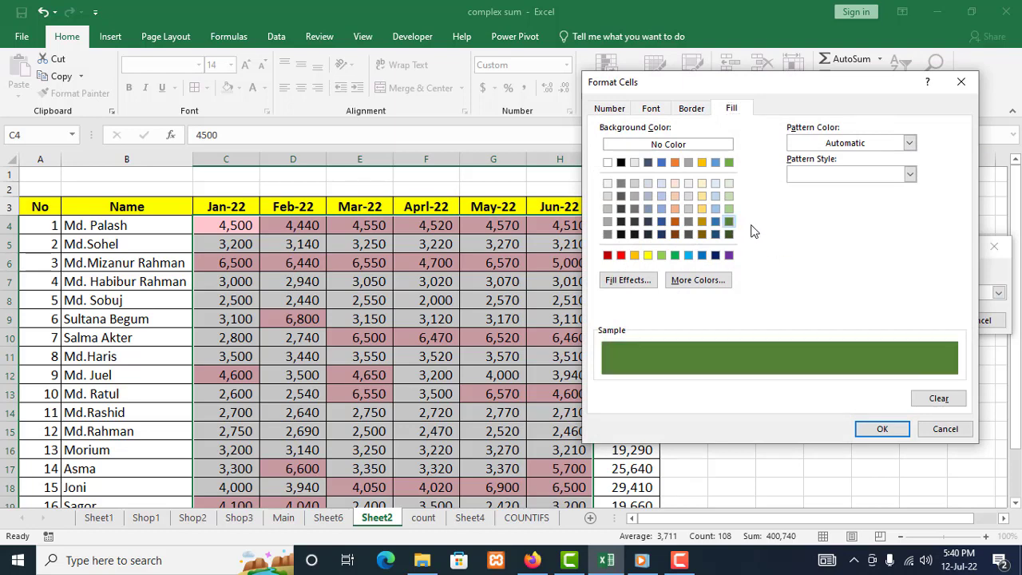
left_click(650, 108)
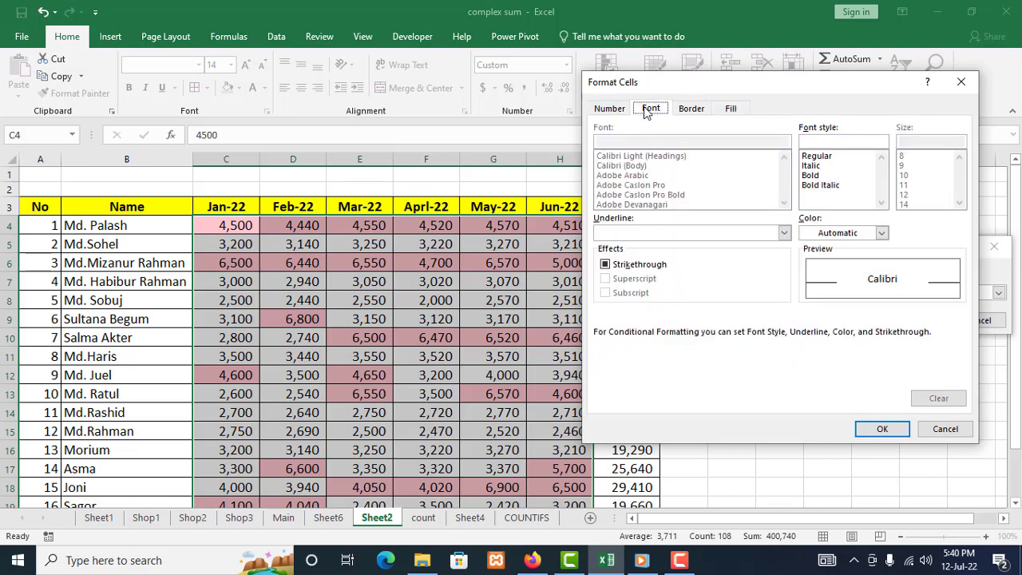
left_click(835, 233)
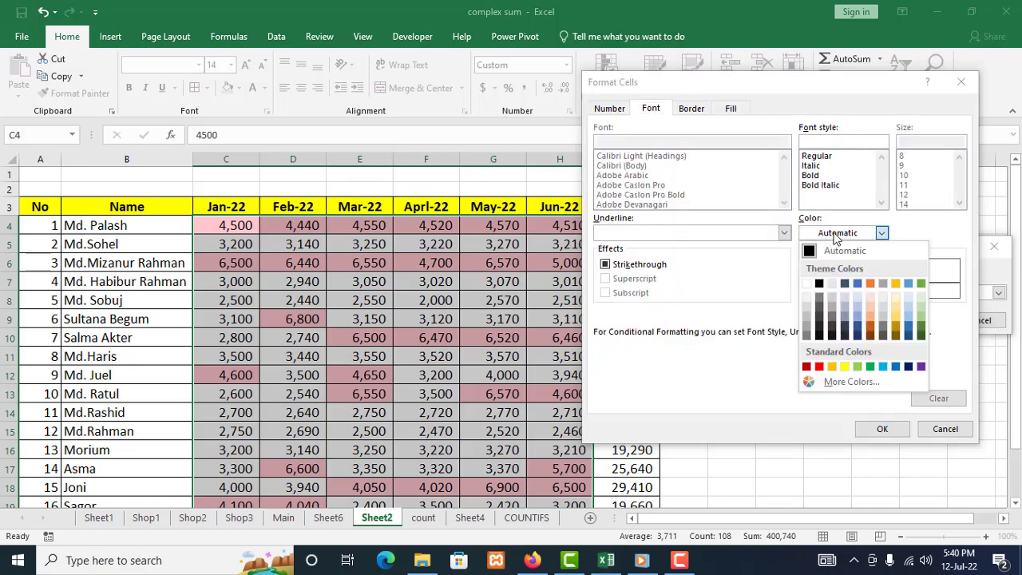
left_click(808, 286)
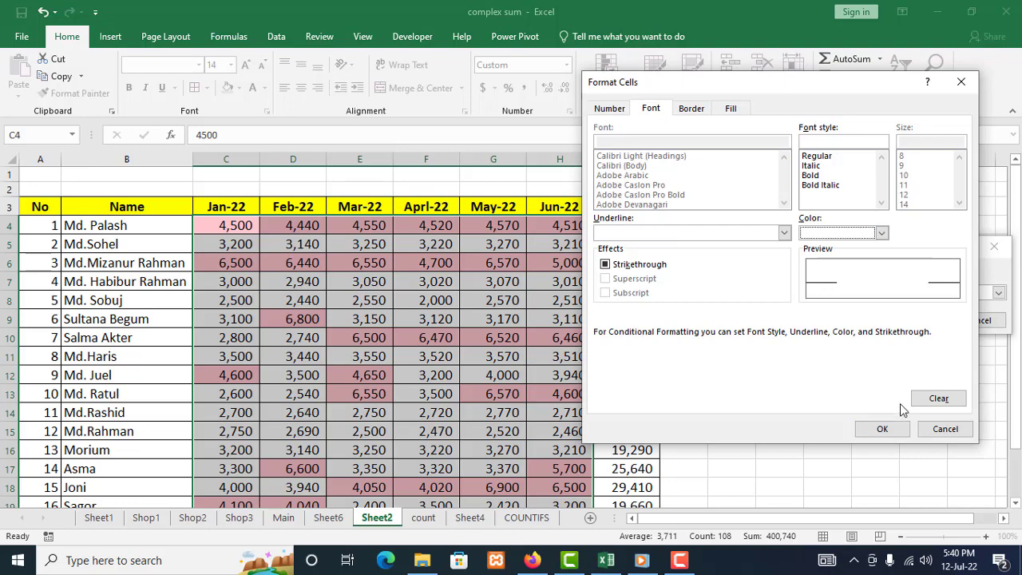
left_click(881, 429)
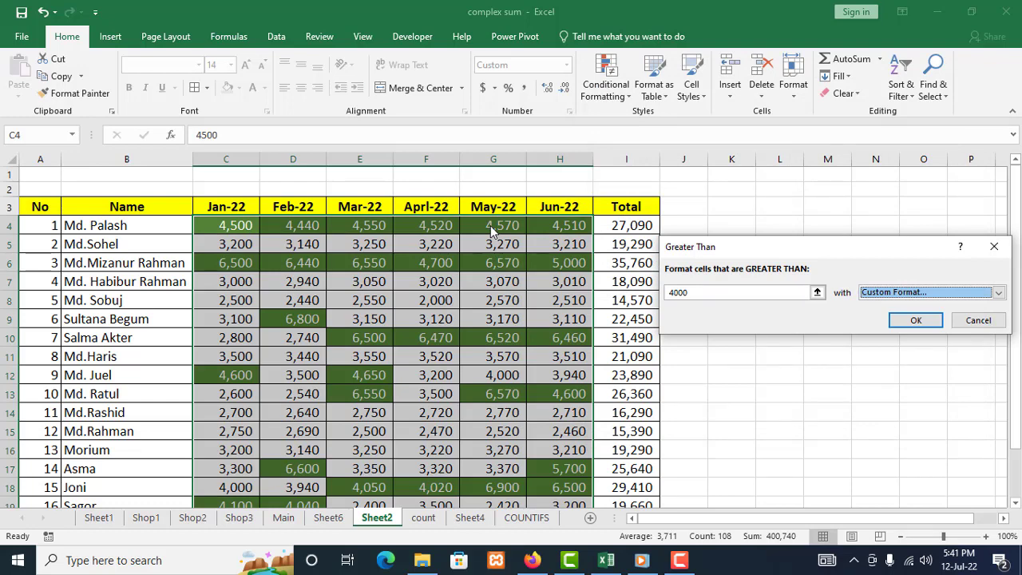
Set the Greater Than threshold to 5000 and check the highlighted cells across the table.
left_click(696, 293)
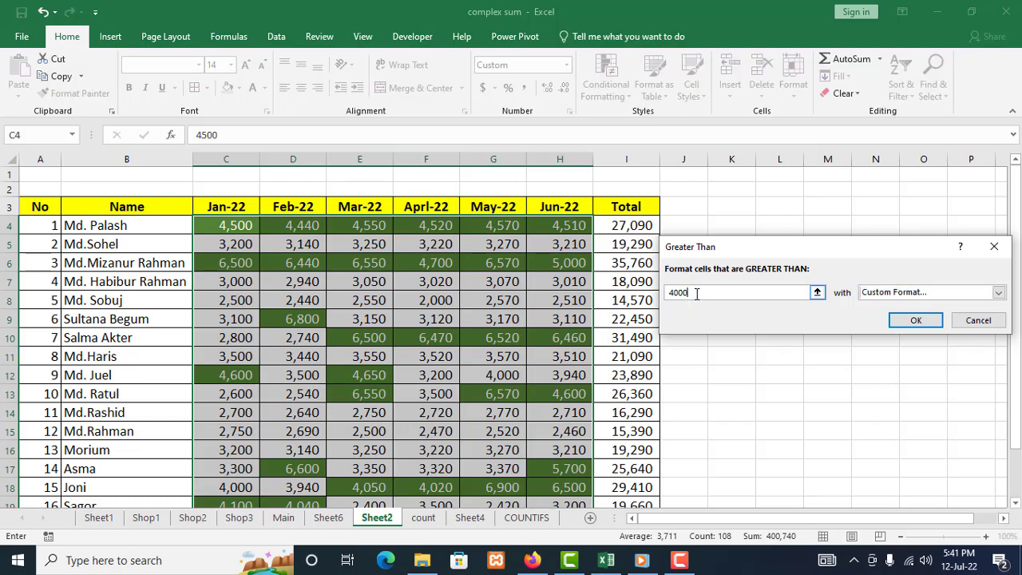
left_click_drag(696, 292, 672, 293)
type("5")
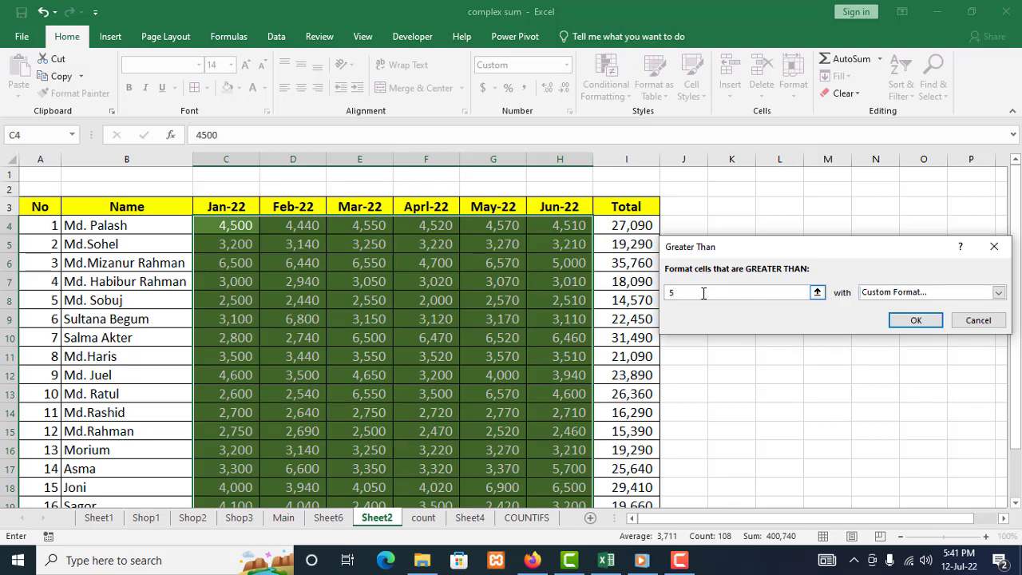
type("000")
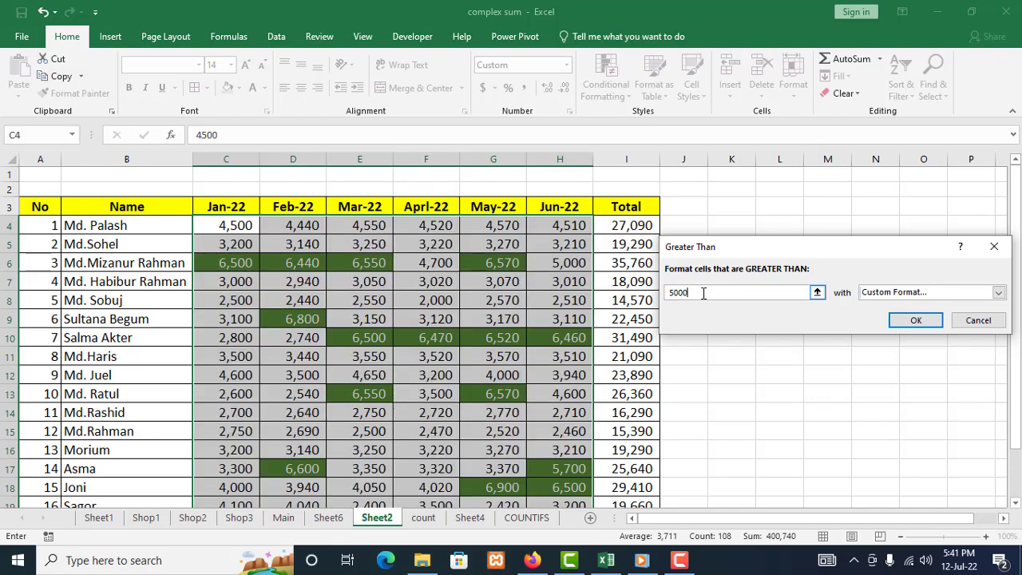
scroll(680, 427, "down", 1)
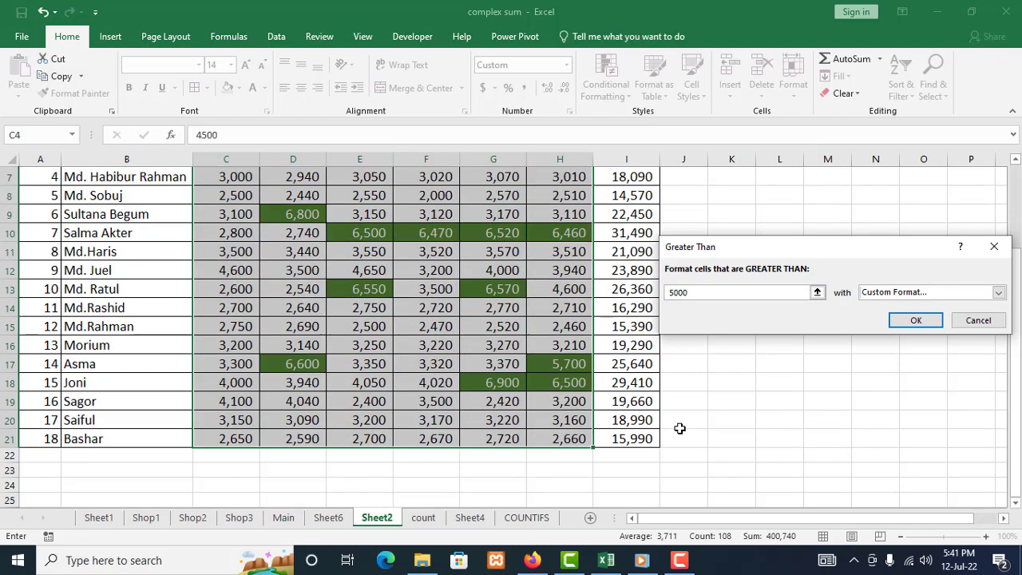
scroll(679, 428, "up", 1)
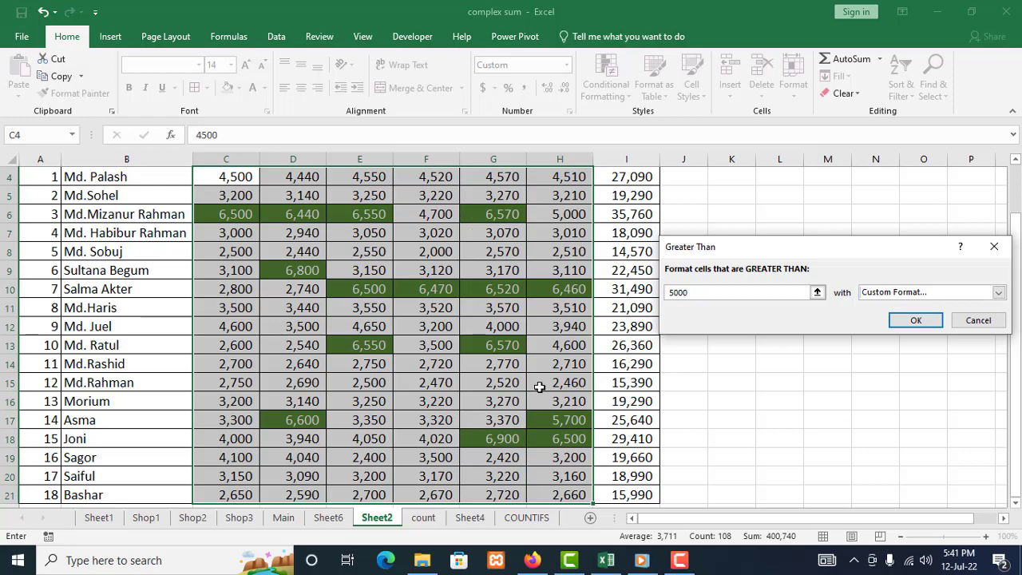
Try Greater Than thresholds of 6000 and 6500 on the selected amounts.
left_click_drag(694, 292, 667, 293)
type("6")
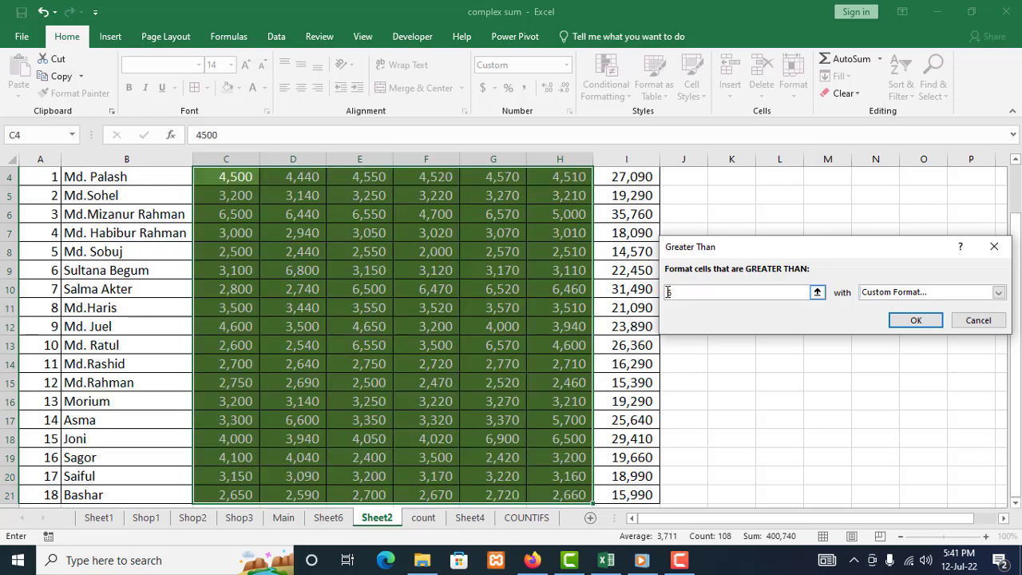
type("000")
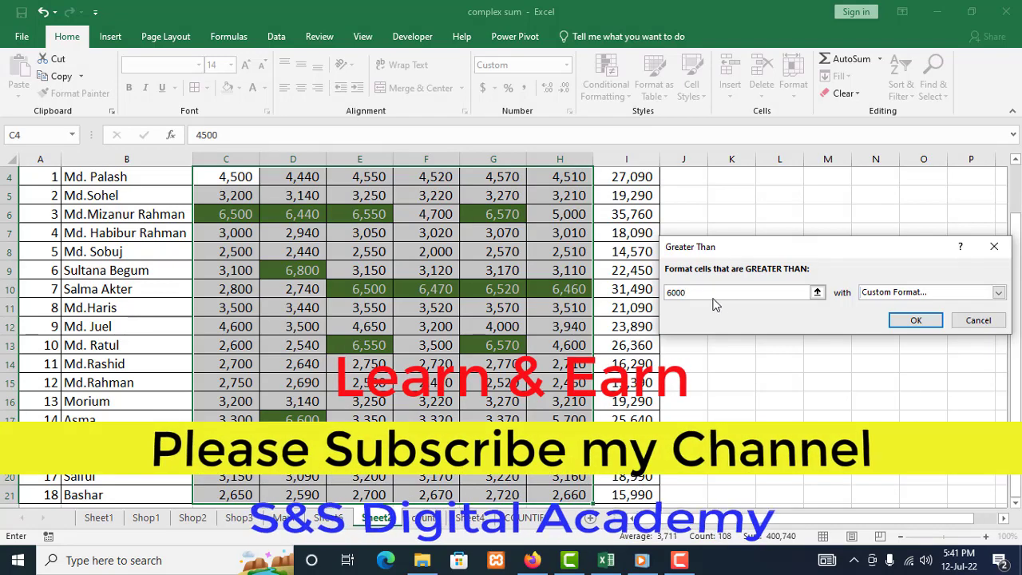
left_click_drag(699, 292, 667, 290)
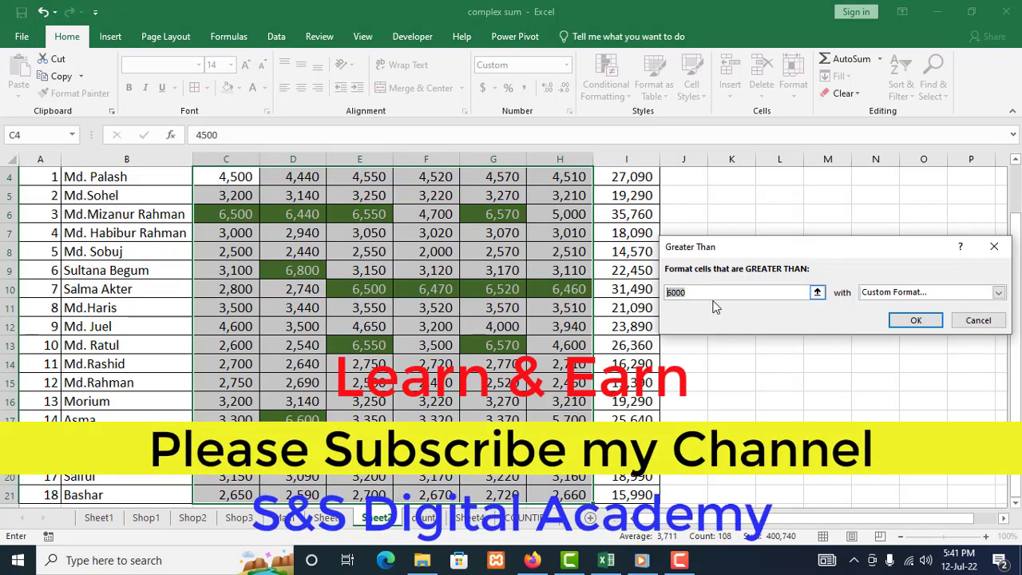
type("65")
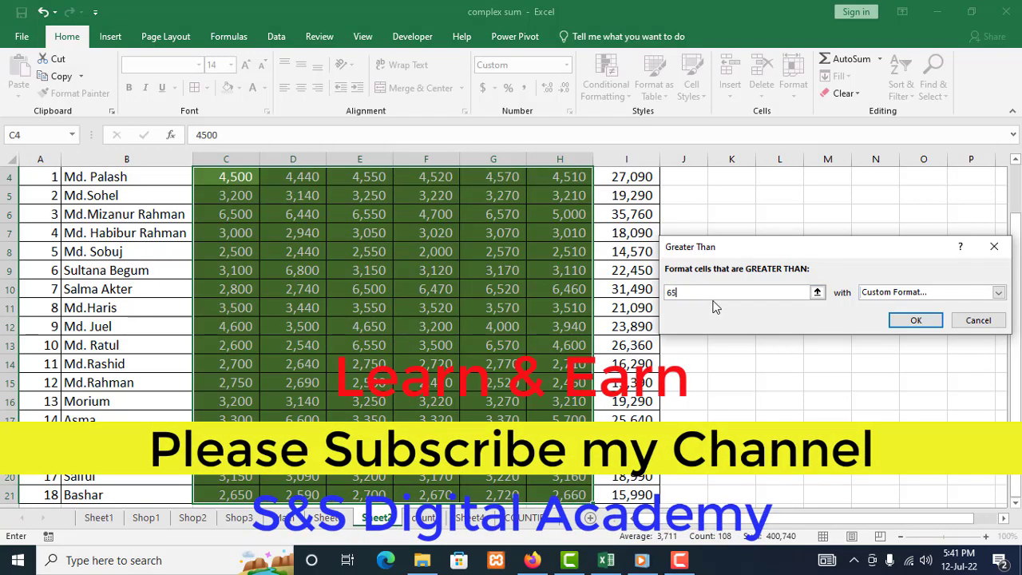
type("00")
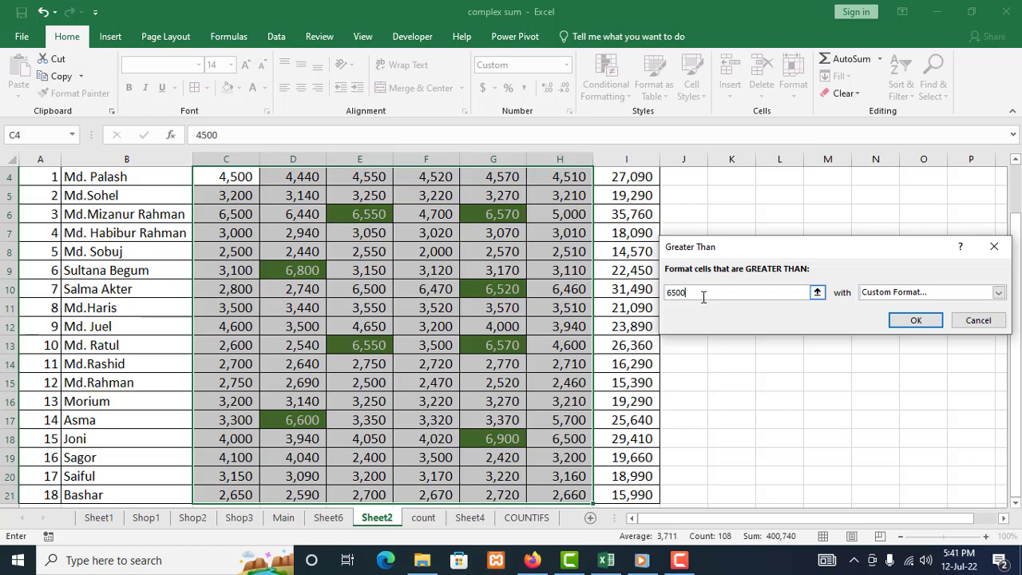
Set the Greater Than threshold to 6600, review the highlighted amounts, and cancel the rule.
key("BackSpace")
key("BackSpace")
key("BackSpace")
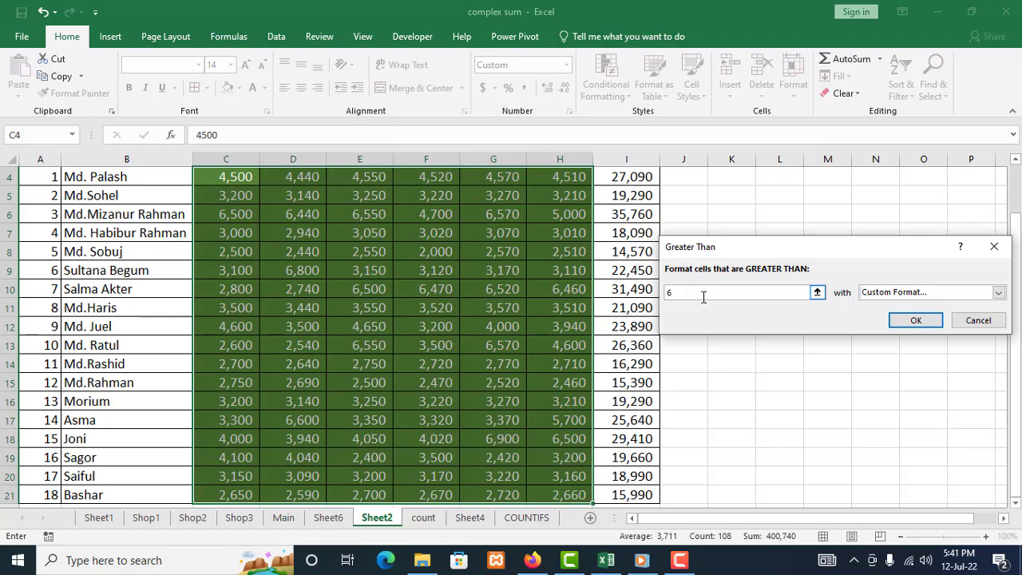
type("600")
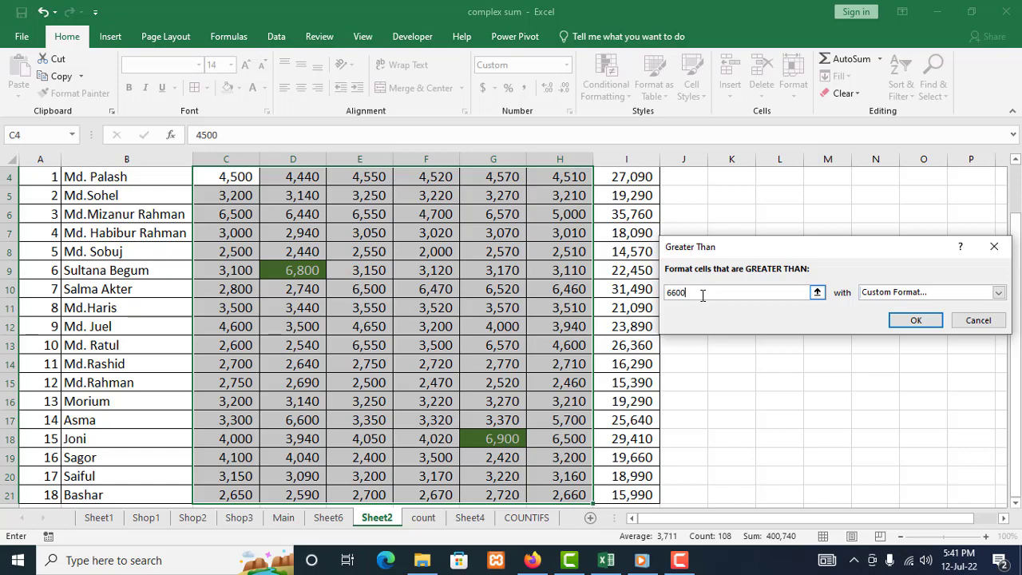
scroll(396, 406, "down", 2)
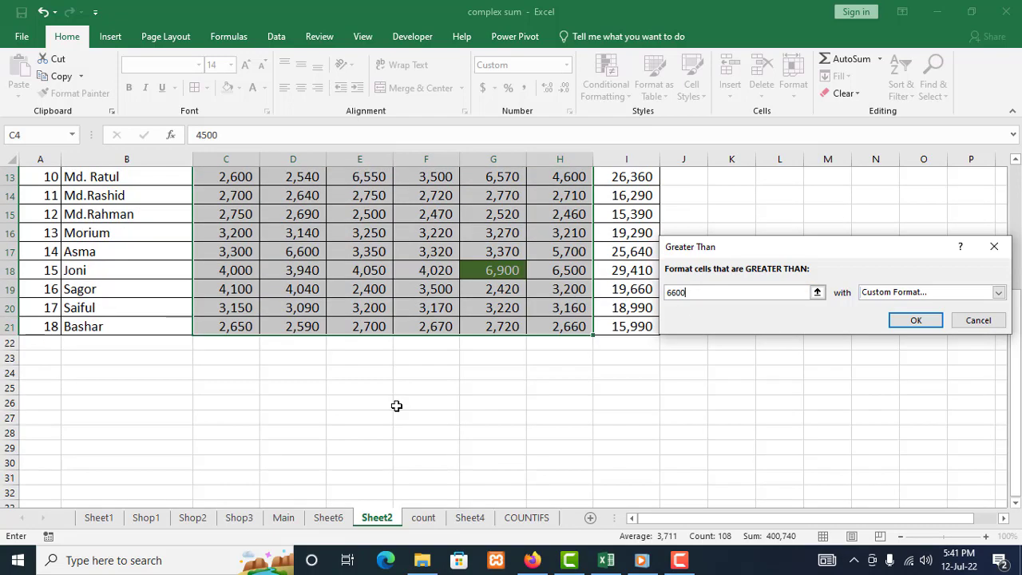
scroll(396, 407, "up", 3)
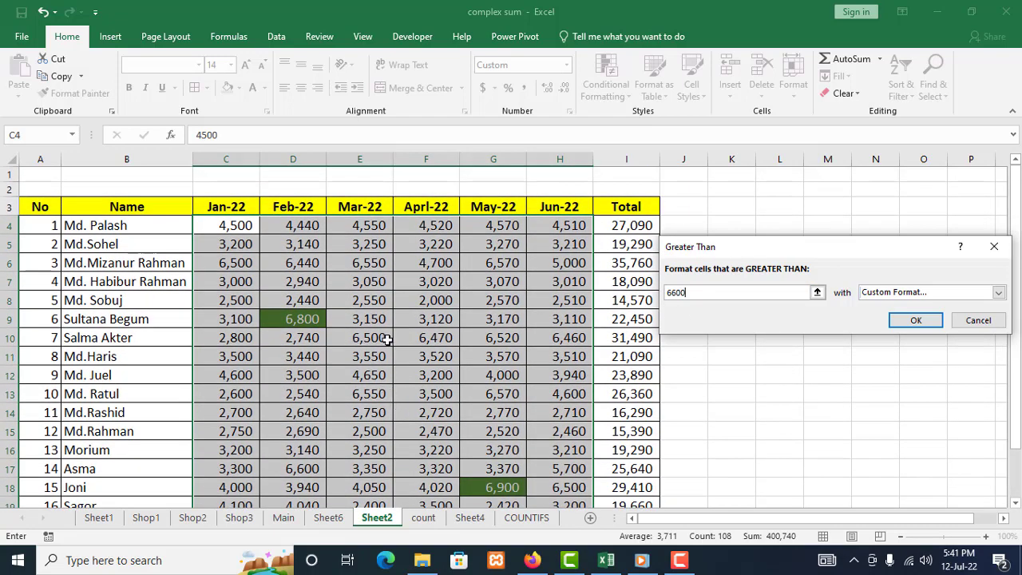
scroll(388, 340, "down", 2)
scroll(388, 340, "up", 2)
left_click(972, 323)
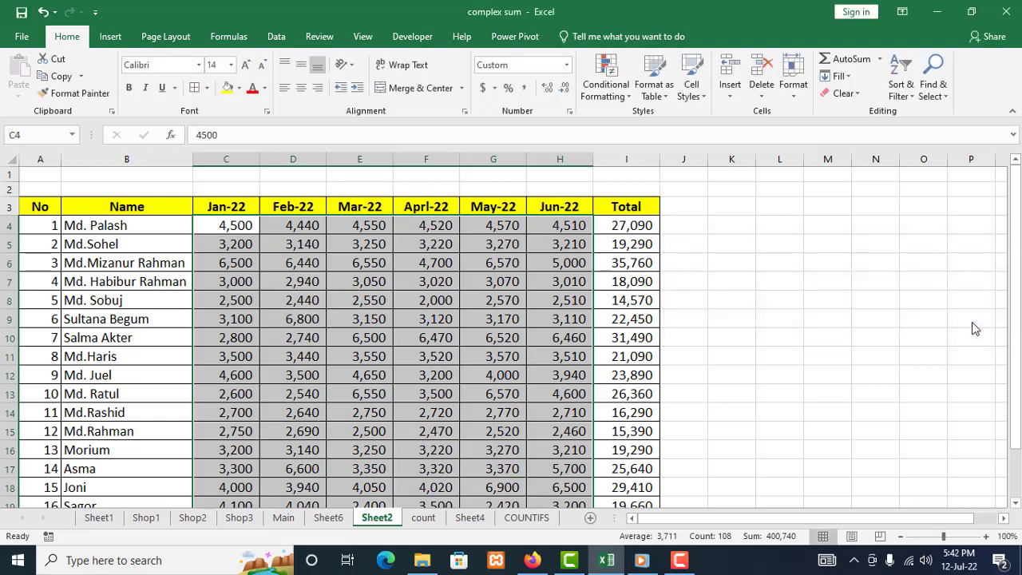
Start a Less Than highlight rule on the selected monthly amounts with a threshold of 4000 and check the highlighted cells.
left_click(629, 99)
mouse_move(636, 119)
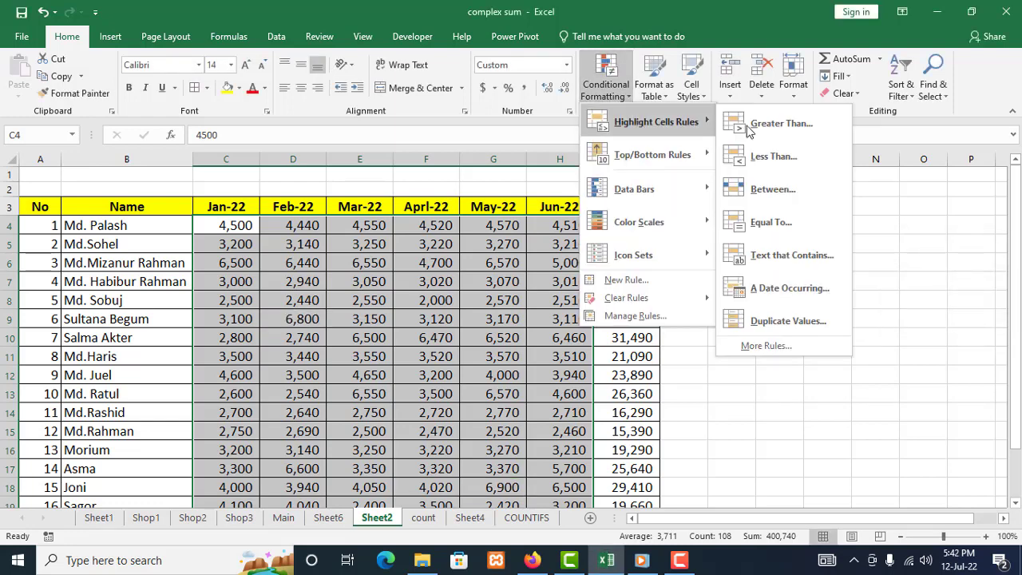
left_click(786, 158)
left_click_drag(812, 246, 824, 245)
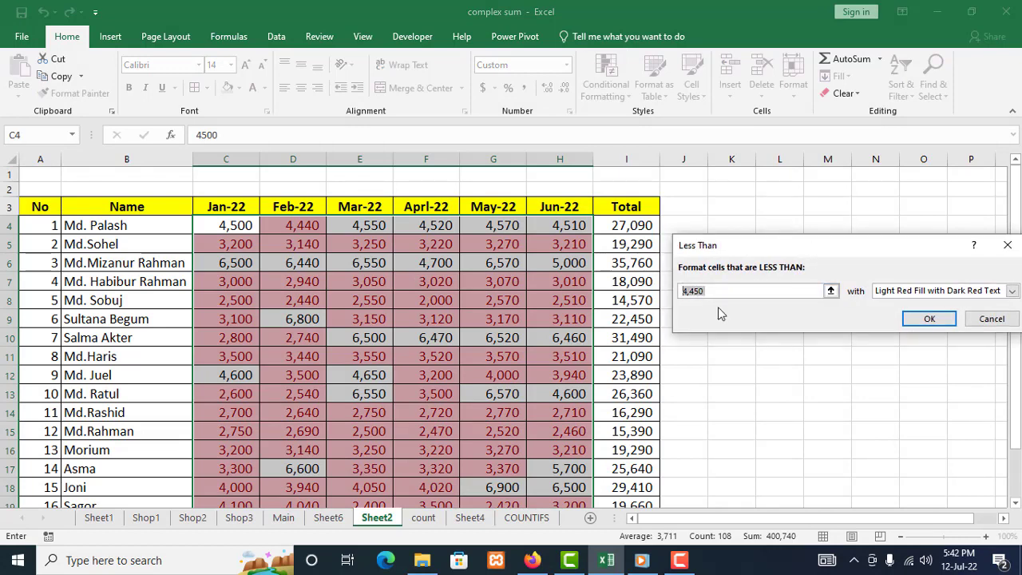
type("4000")
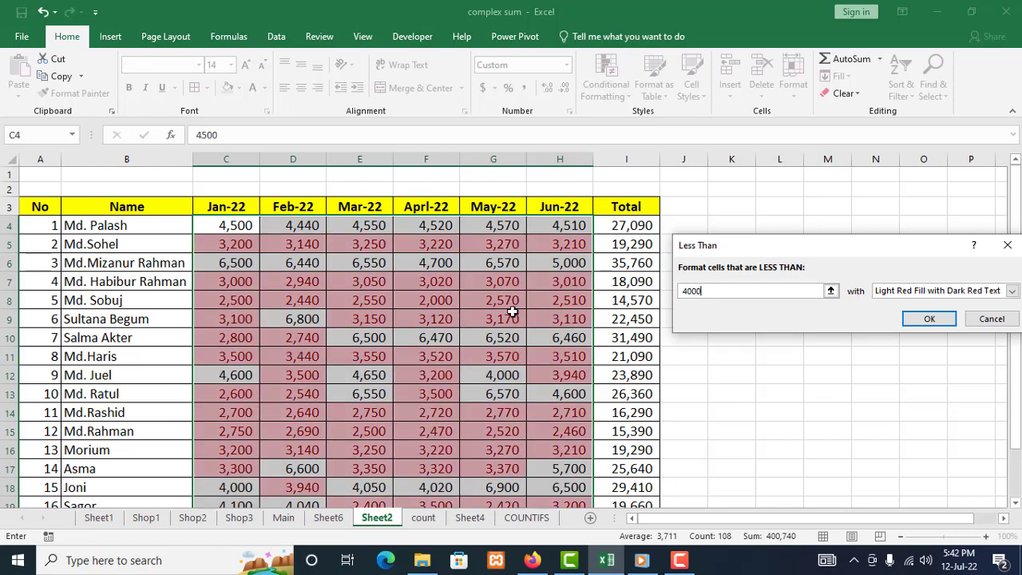
scroll(512, 310, "down", 2)
scroll(511, 310, "up", 1)
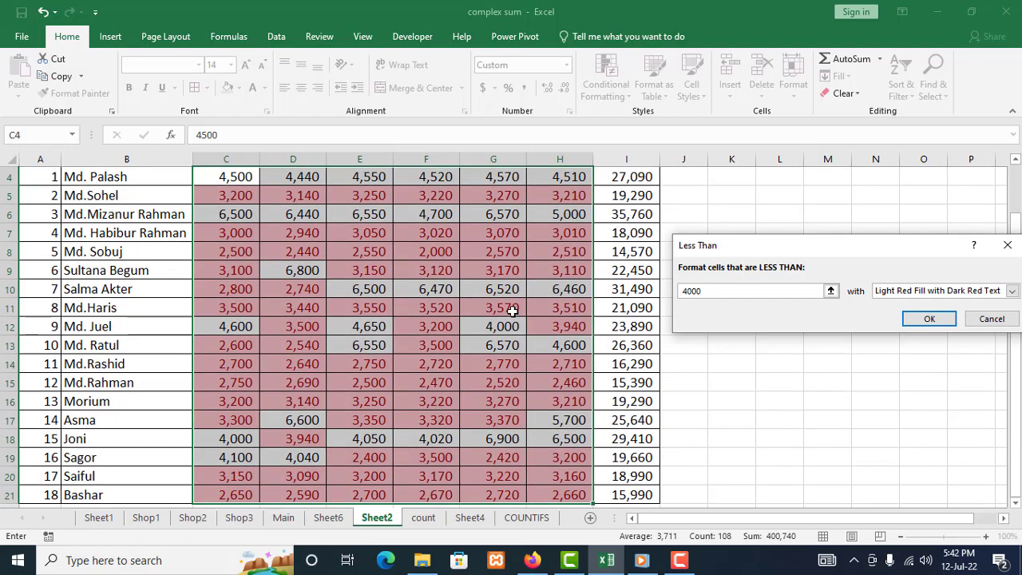
scroll(512, 311, "up", 1)
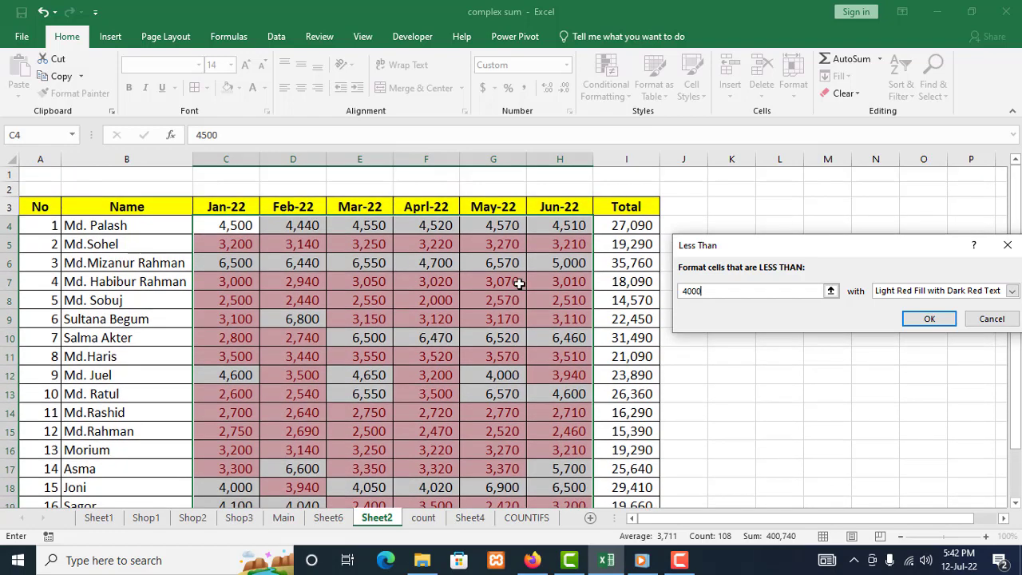
Give the Less Than rule a custom format with a dark green fill.
left_click(1012, 291)
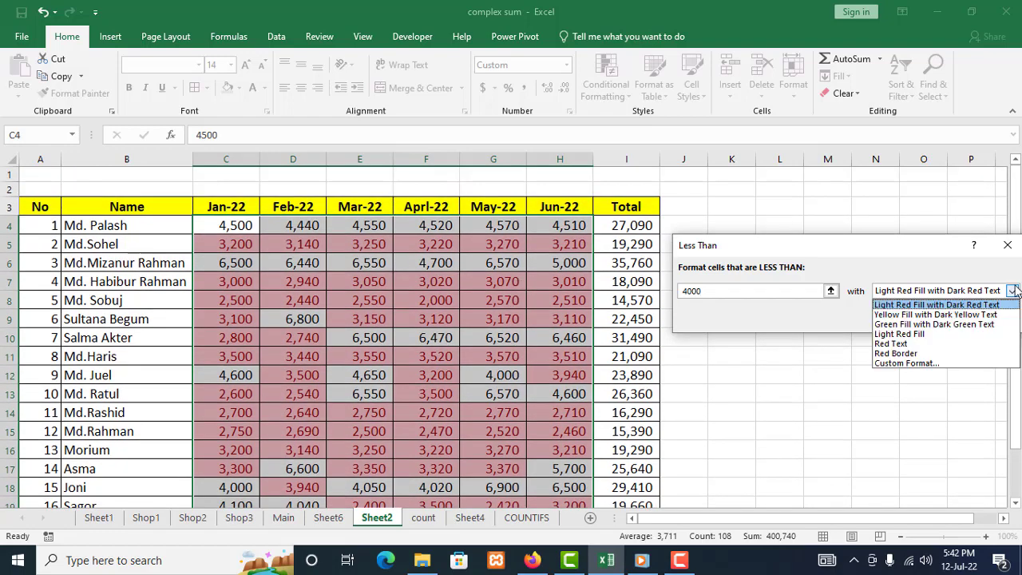
left_click(884, 366)
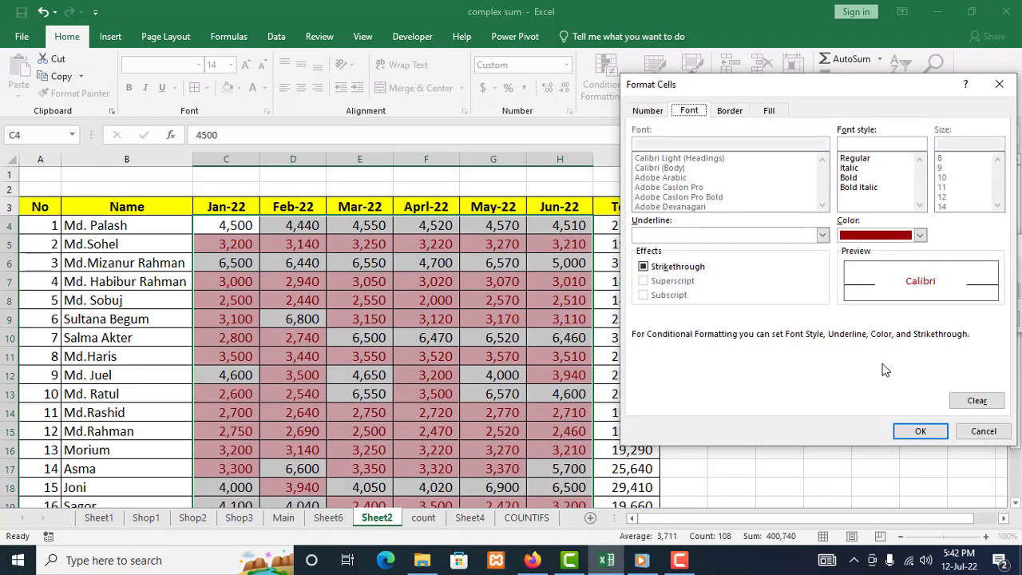
left_click(768, 110)
left_click(766, 211)
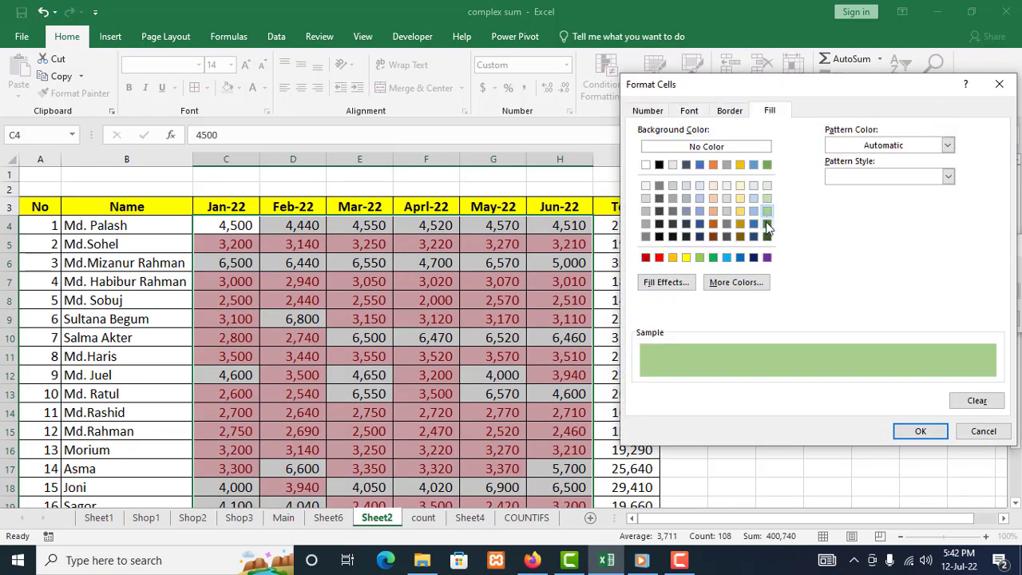
left_click(766, 234)
left_click(918, 431)
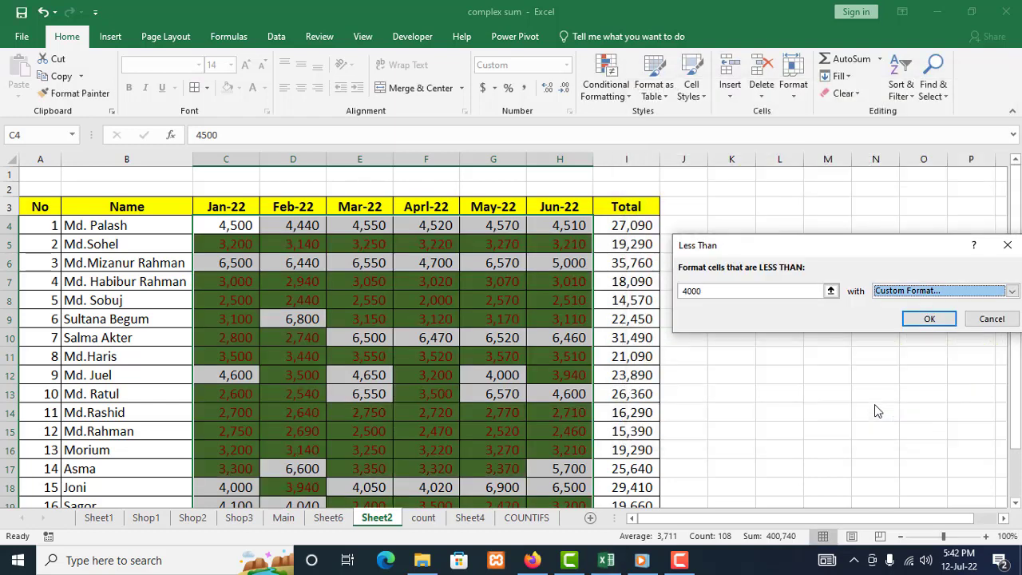
Set the custom format's font color to white, apply the Less Than rule, and review the highlighted amounts.
left_click(961, 294)
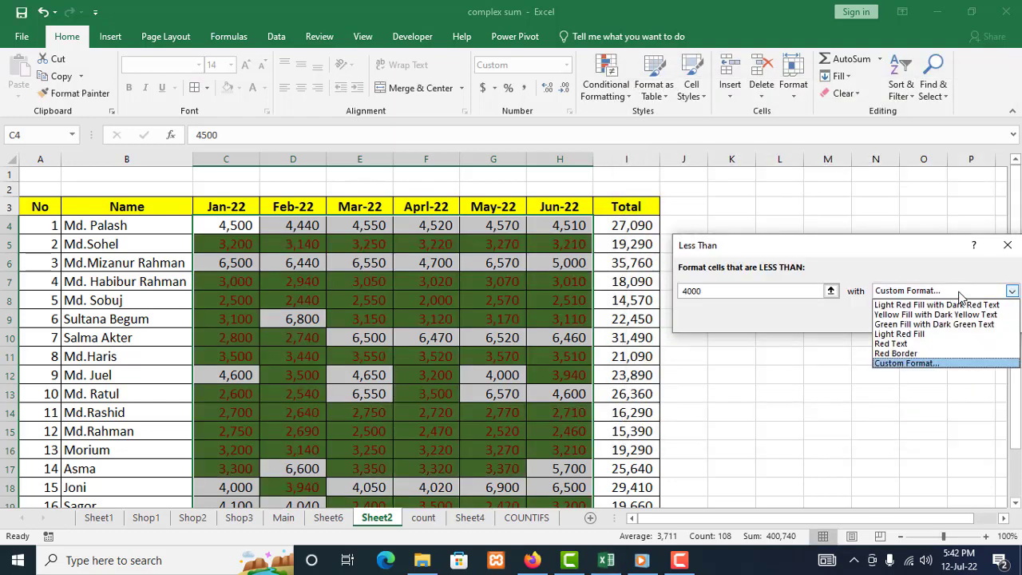
left_click(927, 363)
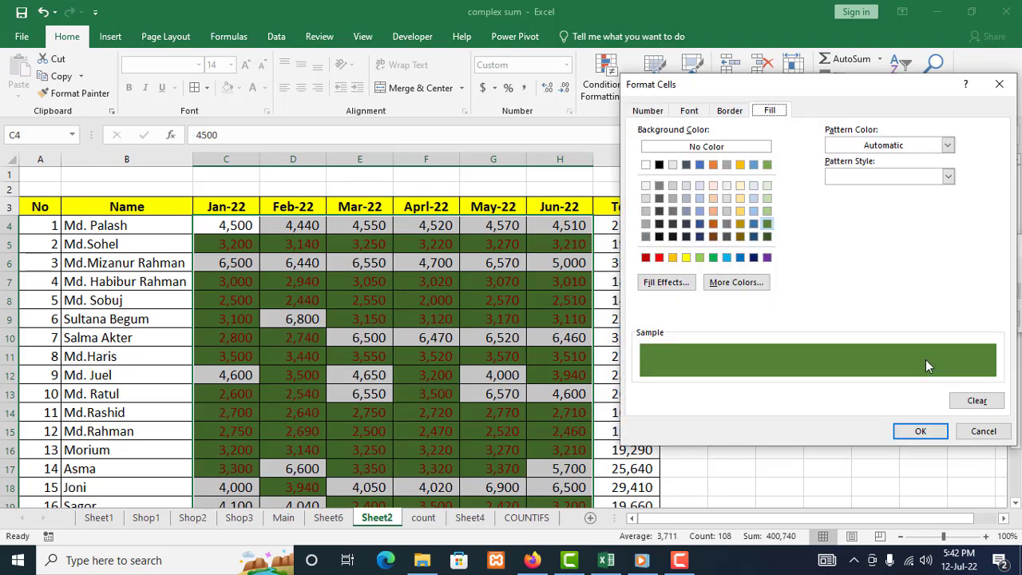
left_click(689, 110)
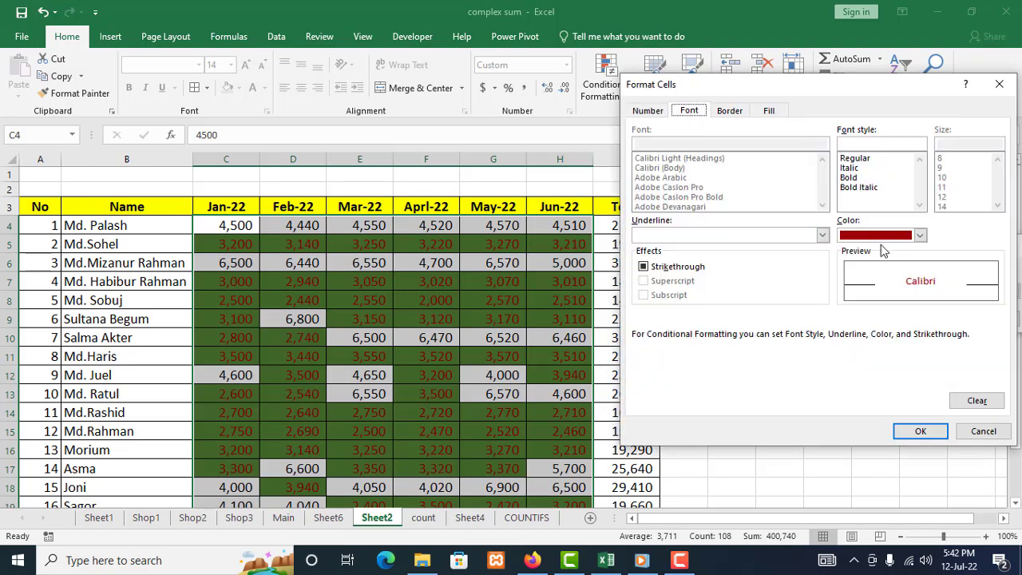
left_click(919, 235)
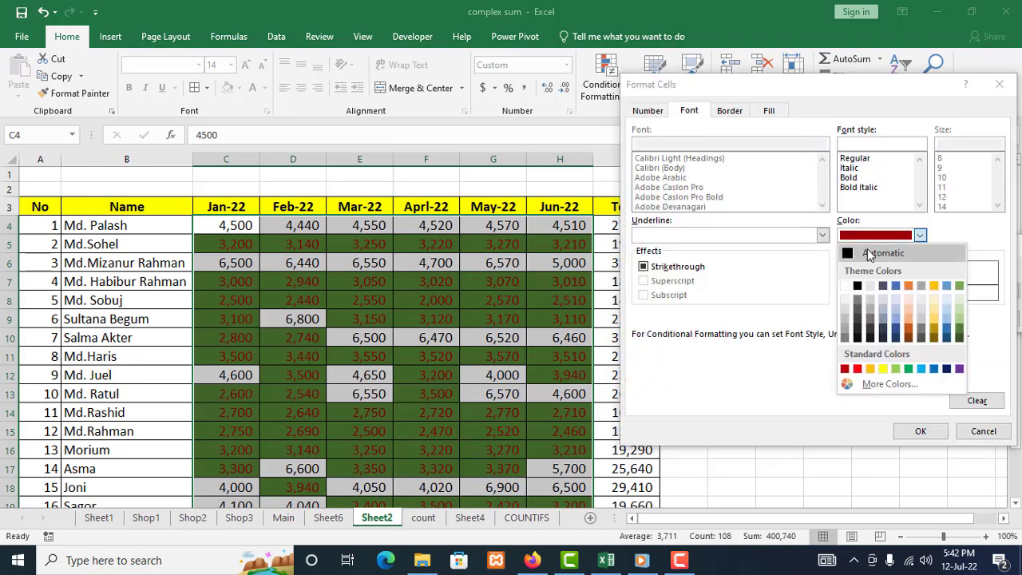
left_click(847, 287)
left_click(918, 431)
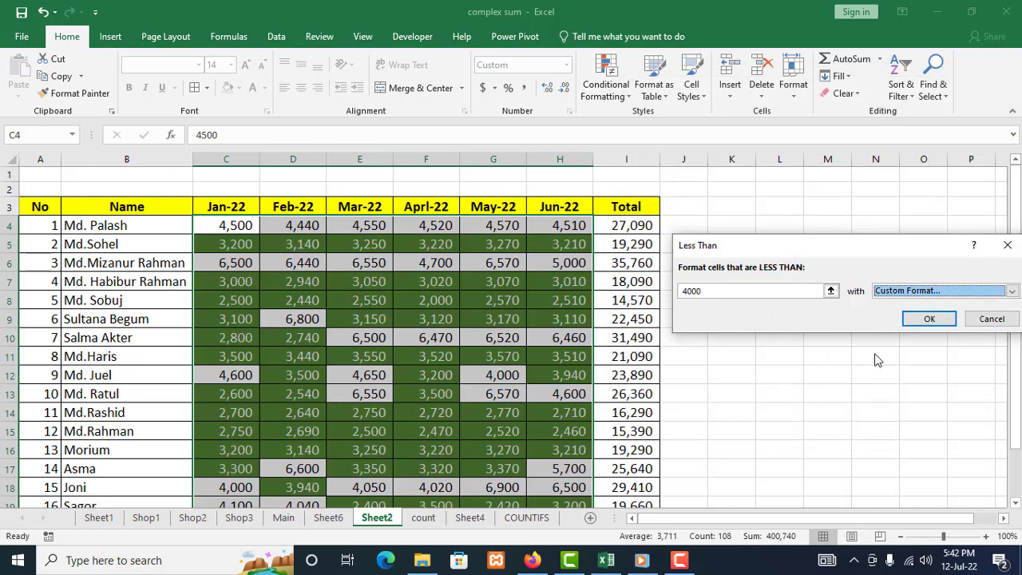
left_click(929, 319)
scroll(641, 239, "down", 2)
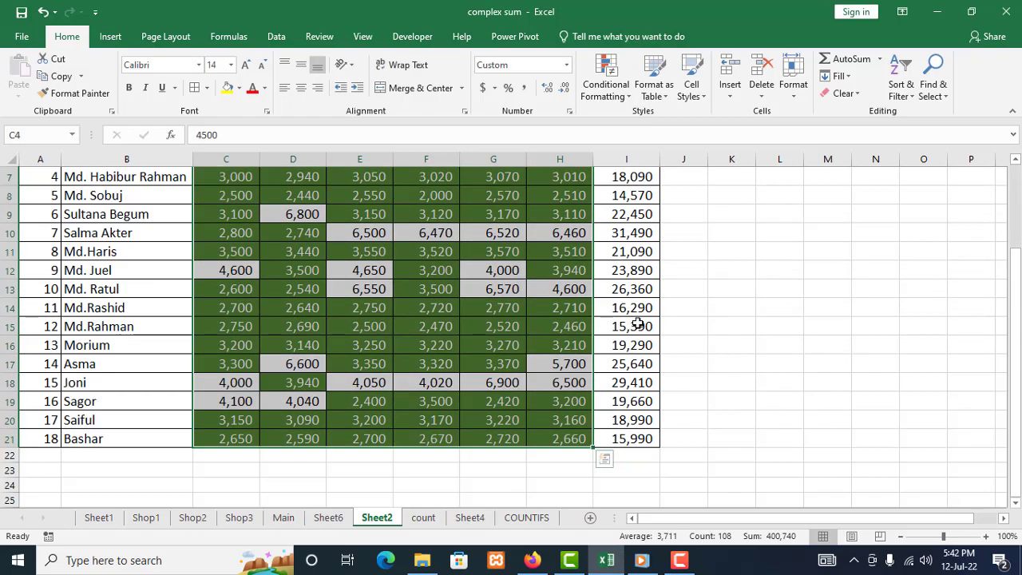
scroll(485, 379, "up", 3)
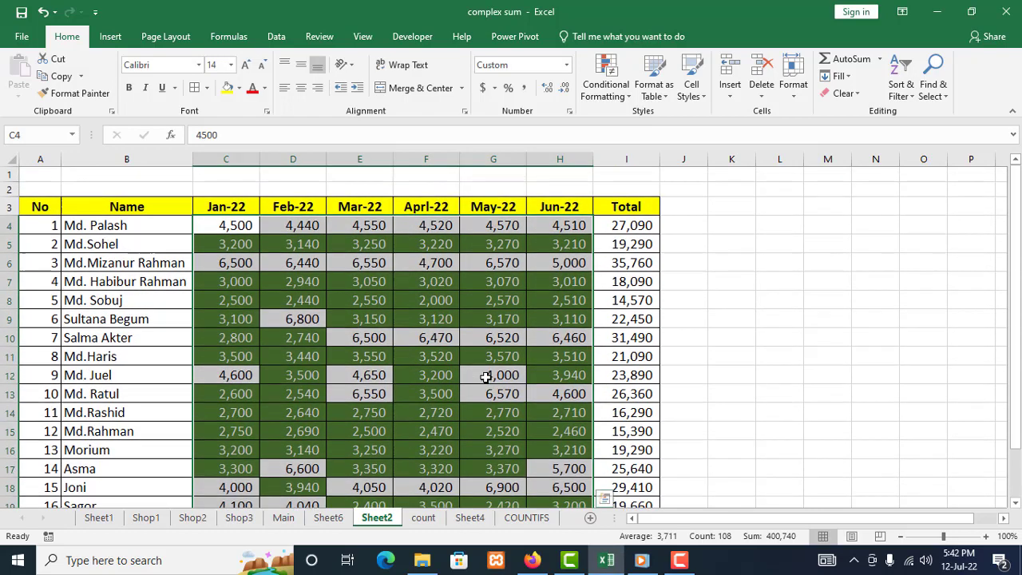
Clear the conditional formatting rules from the entire sheet.
left_click(628, 101)
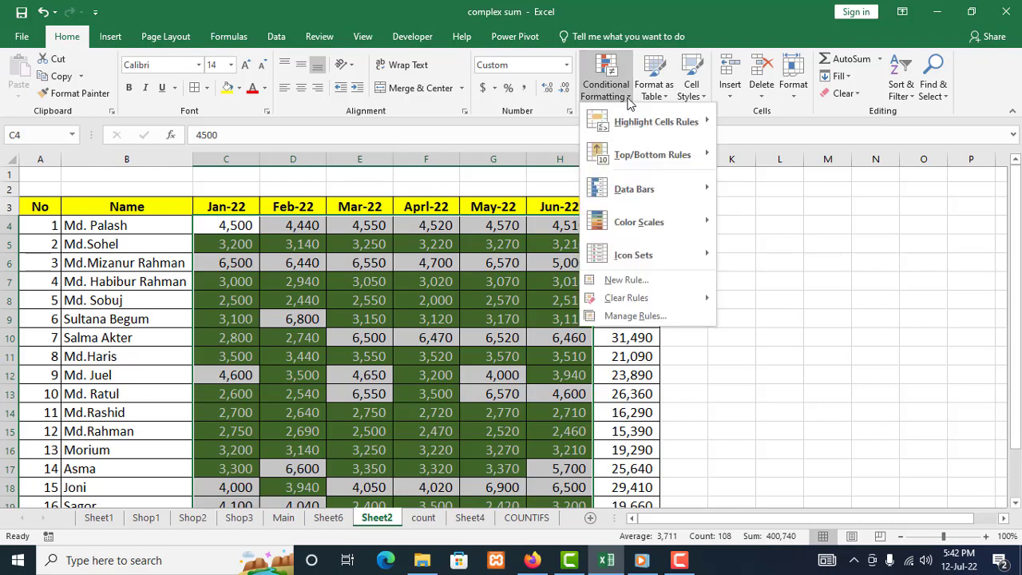
mouse_move(638, 126)
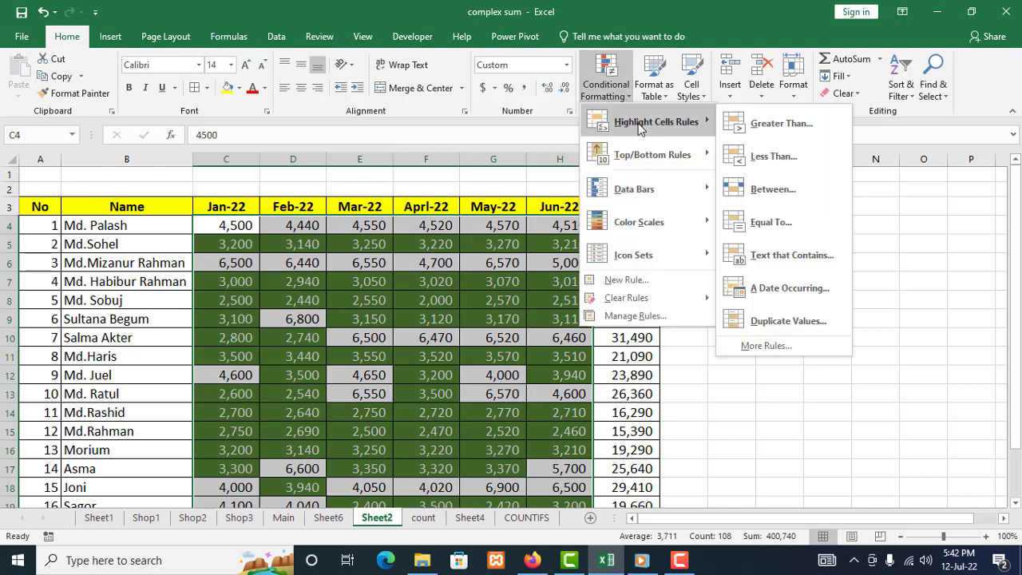
left_click(892, 246)
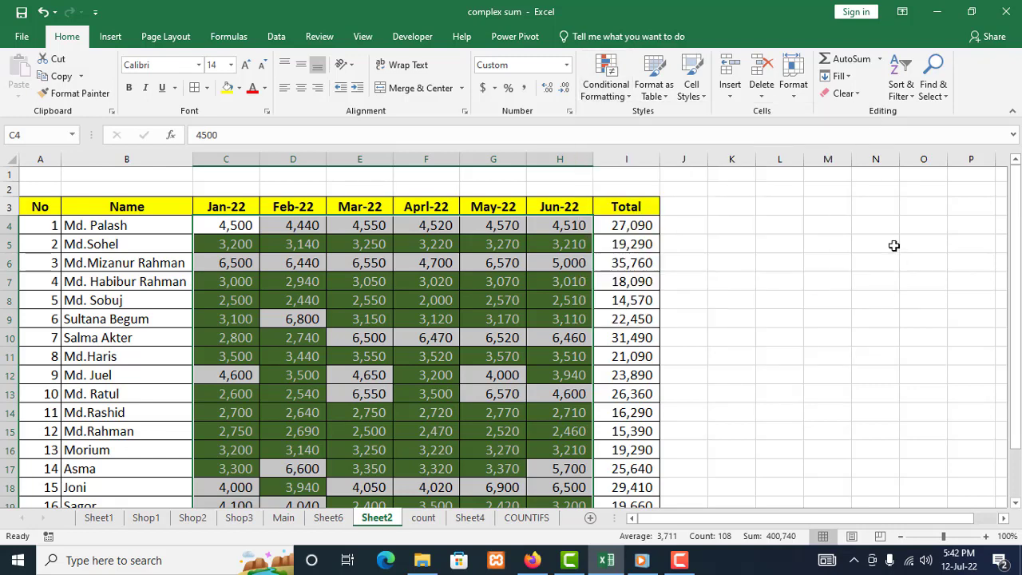
left_click(627, 99)
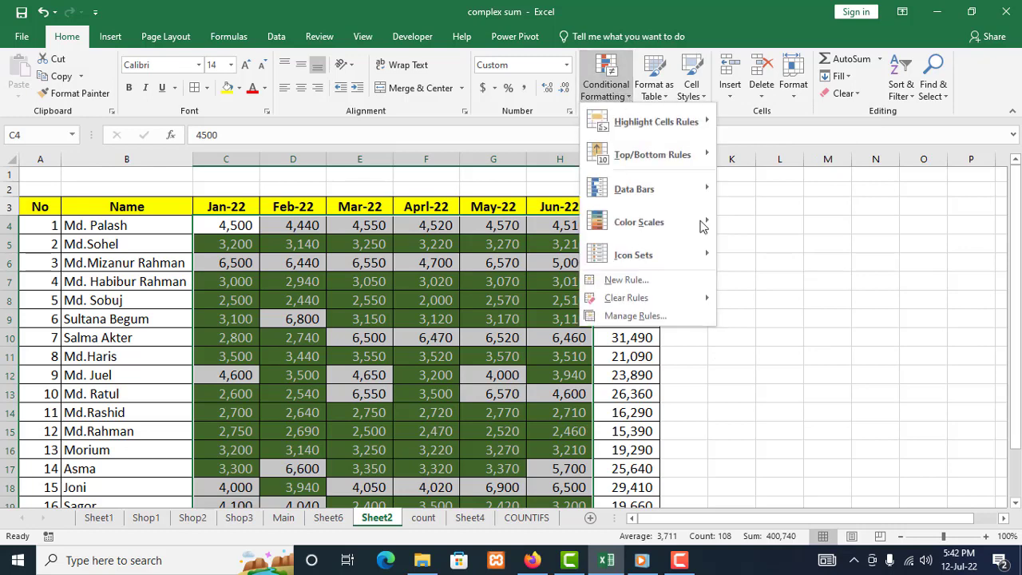
mouse_move(647, 298)
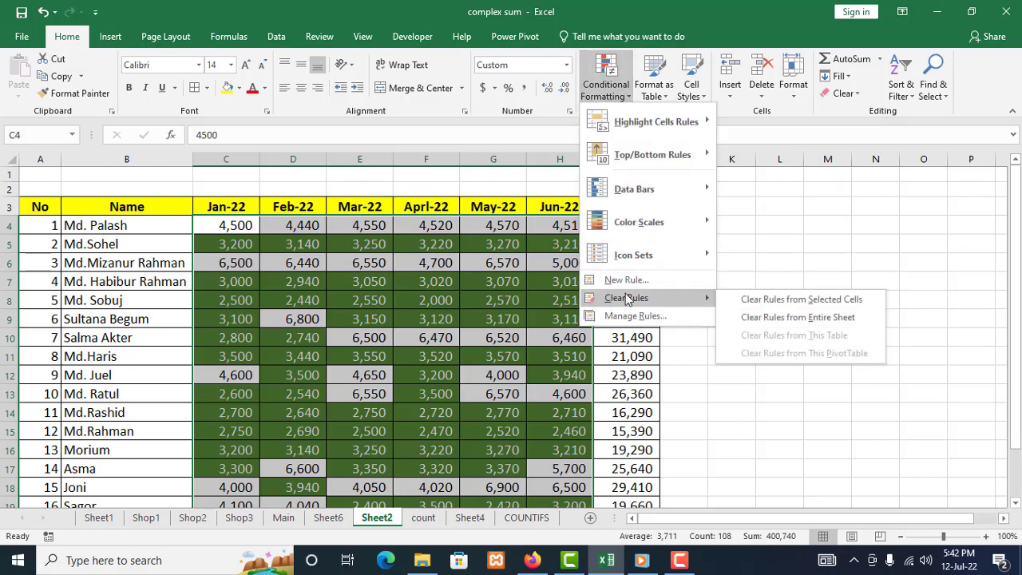
left_click(772, 318)
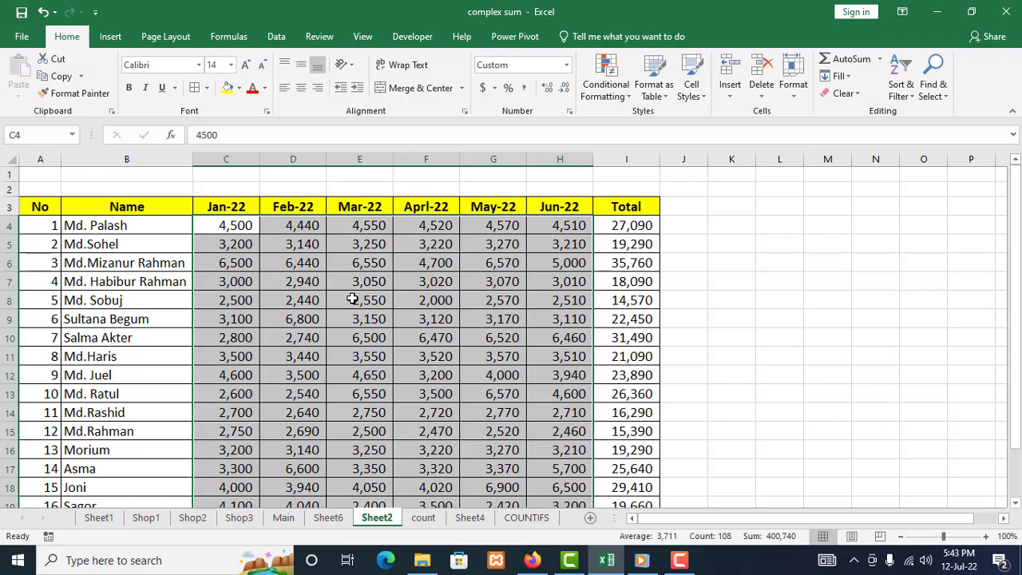
Start a new Less Than rule on the selected amounts with a threshold of 2500 and check the highlighted cells.
left_click(627, 99)
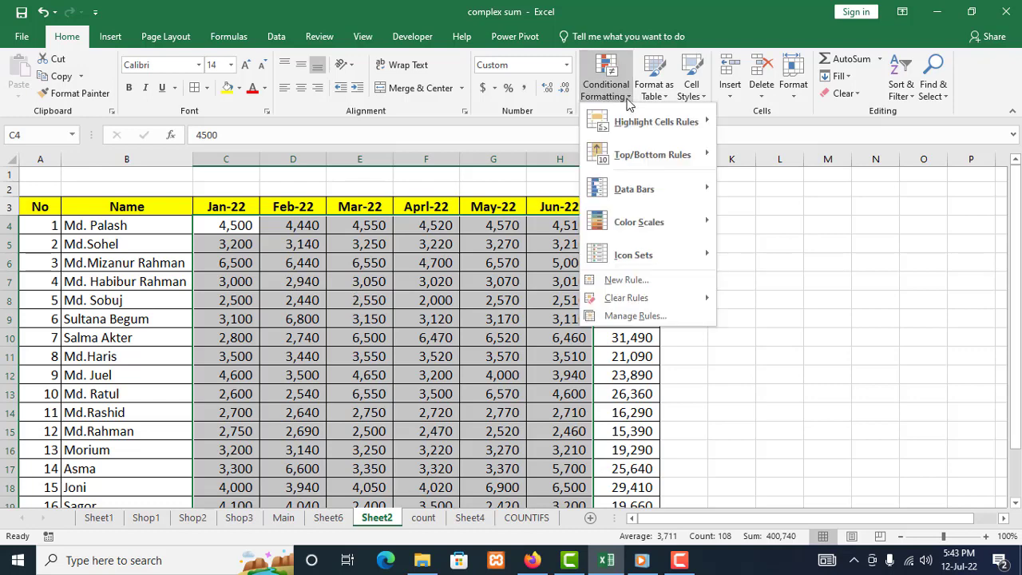
mouse_move(636, 118)
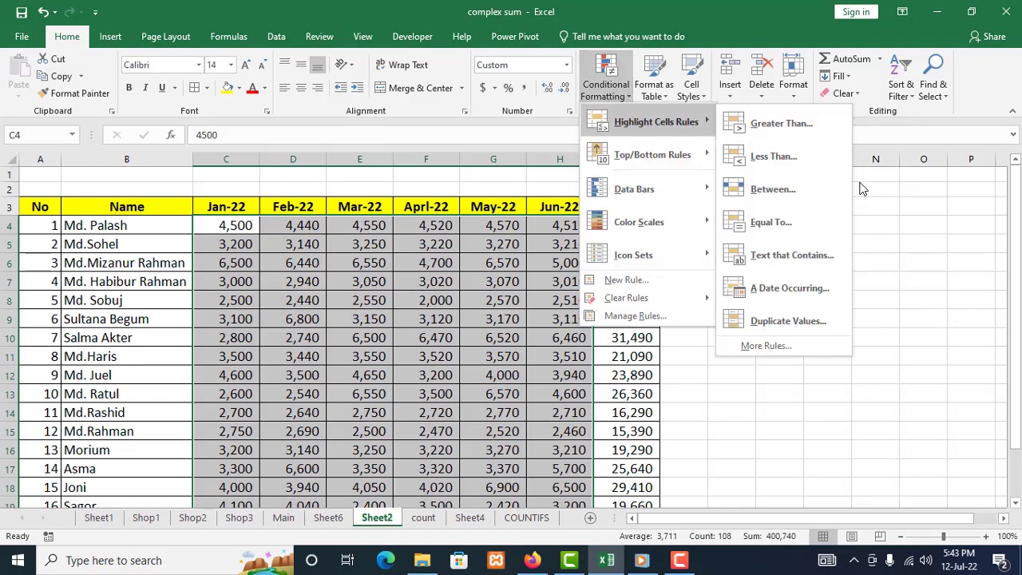
left_click(773, 157)
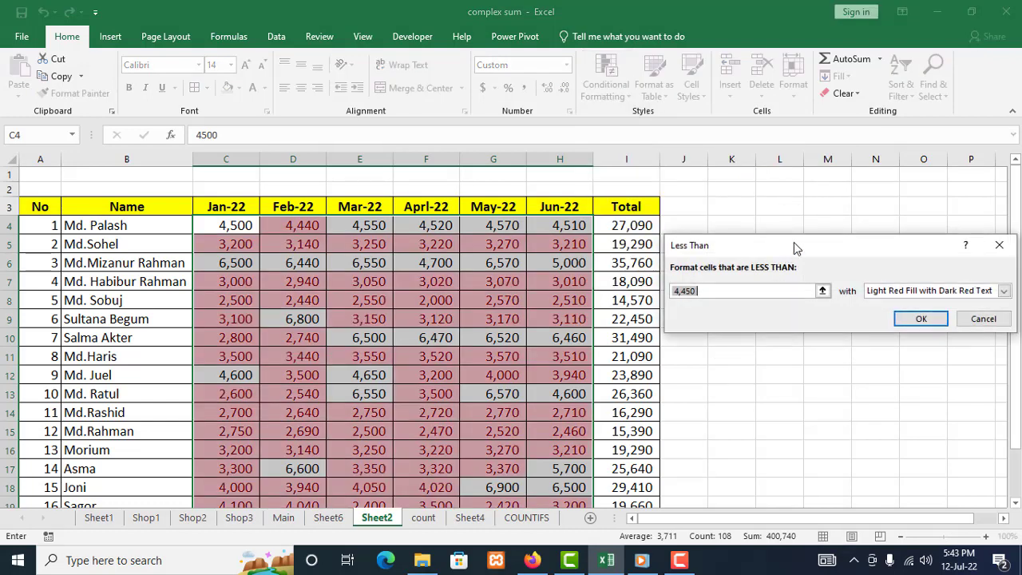
left_click_drag(793, 241, 798, 231)
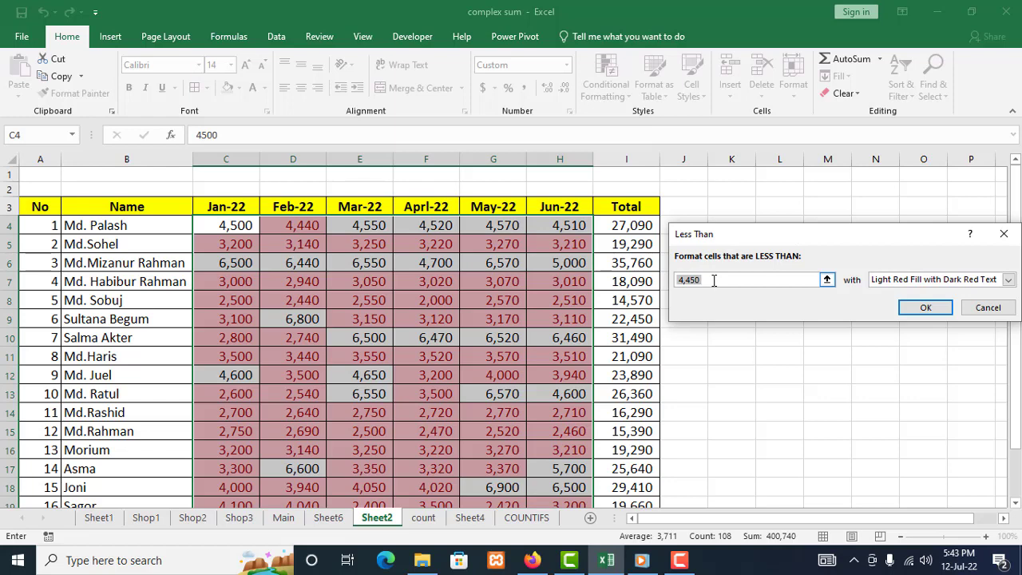
type("250")
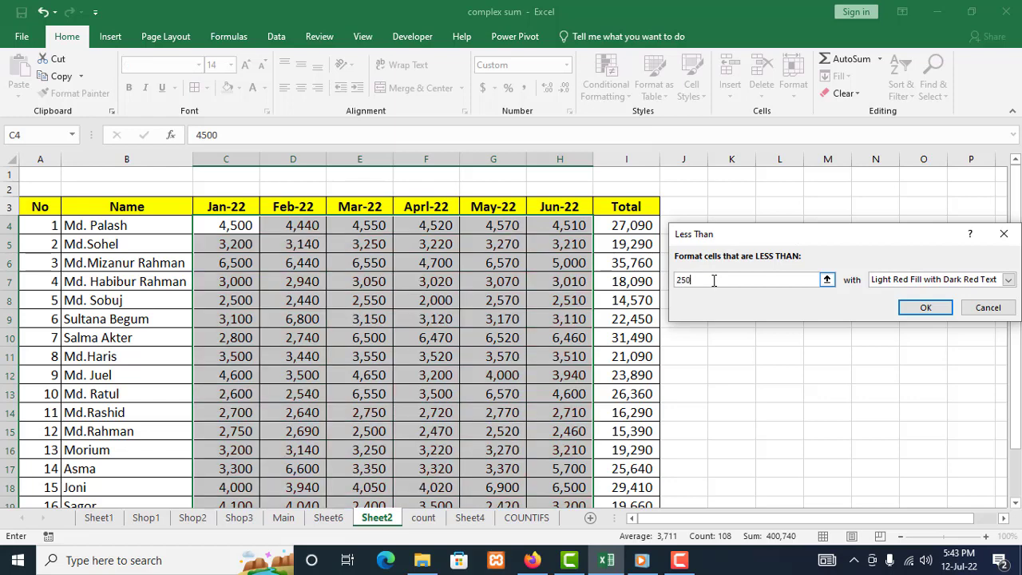
type("0")
scroll(570, 438, "down", 2)
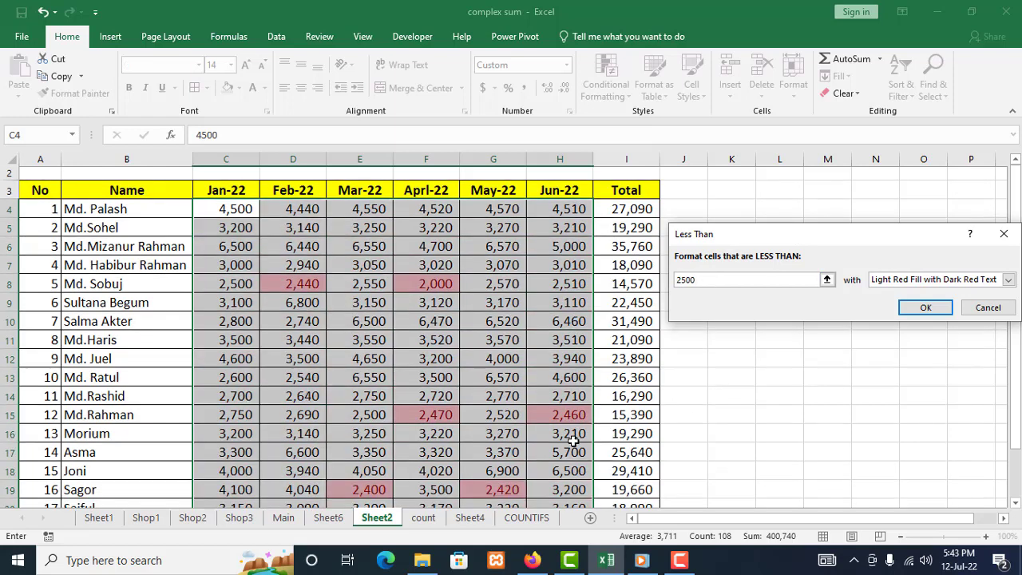
scroll(554, 330, "up", 2)
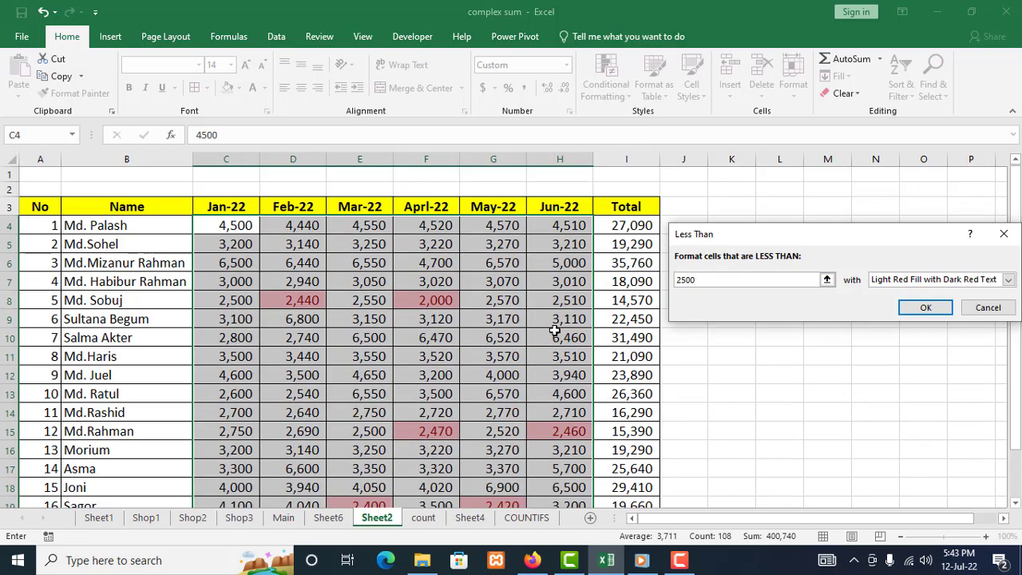
scroll(524, 333, "down", 2)
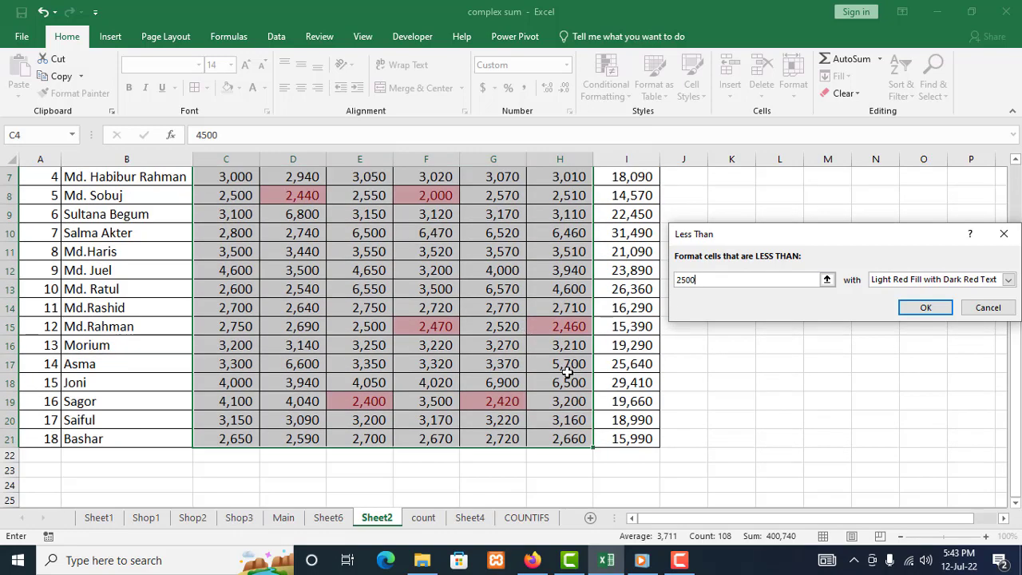
scroll(566, 372, "up", 1)
Give the Less Than rule a custom format with a dark green fill and a white font color.
left_click(1007, 279)
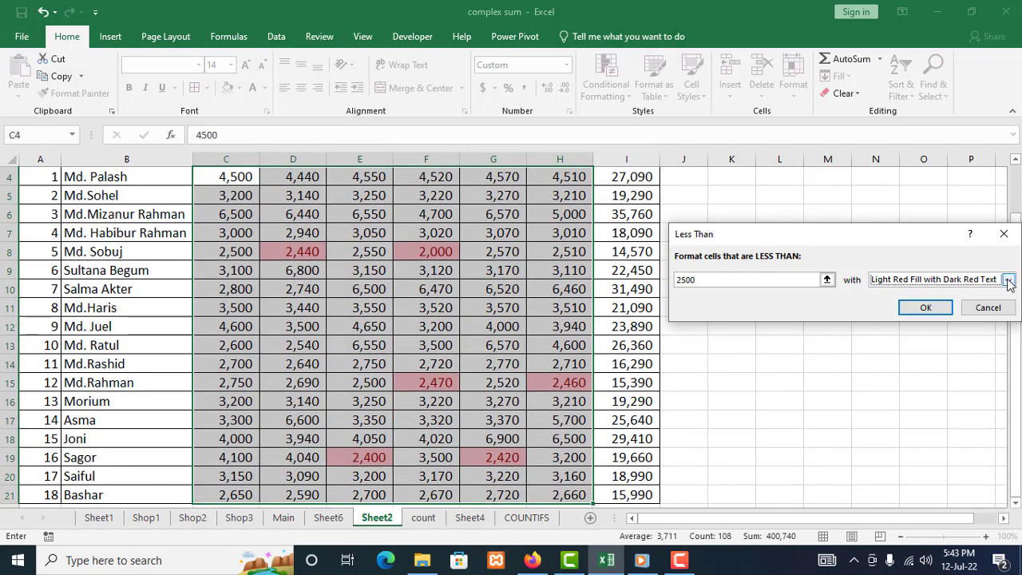
left_click(877, 352)
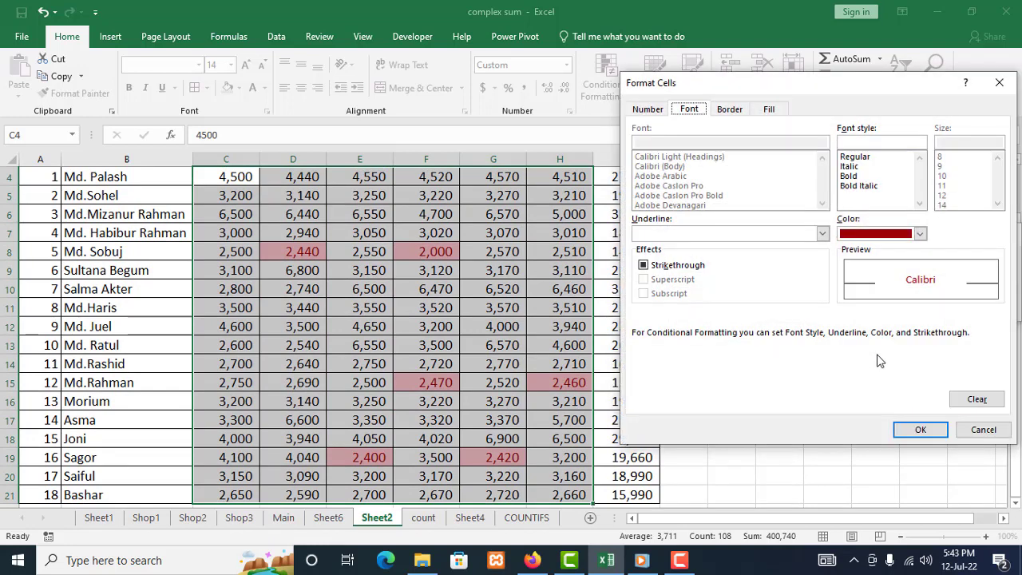
left_click(768, 110)
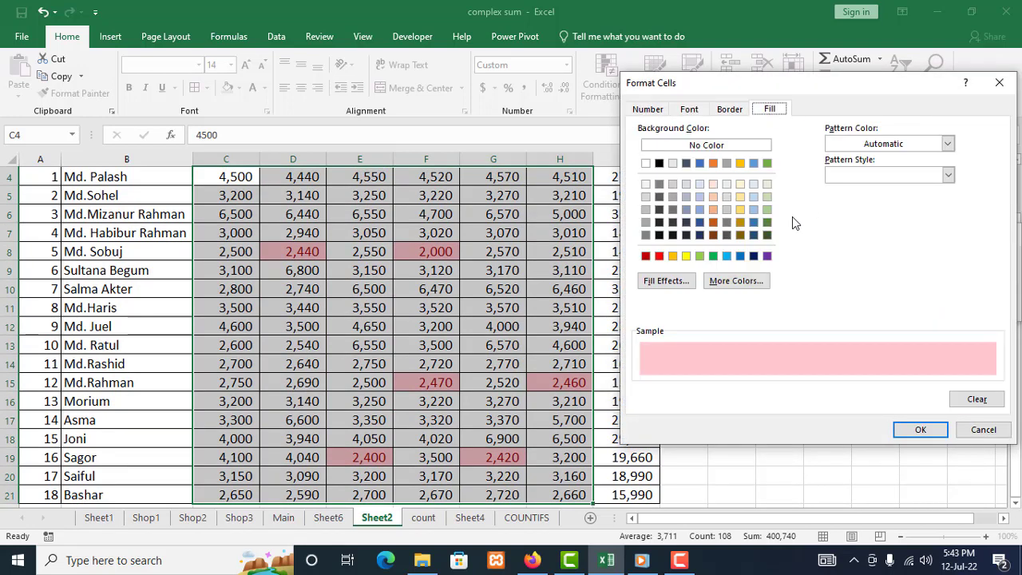
left_click(767, 222)
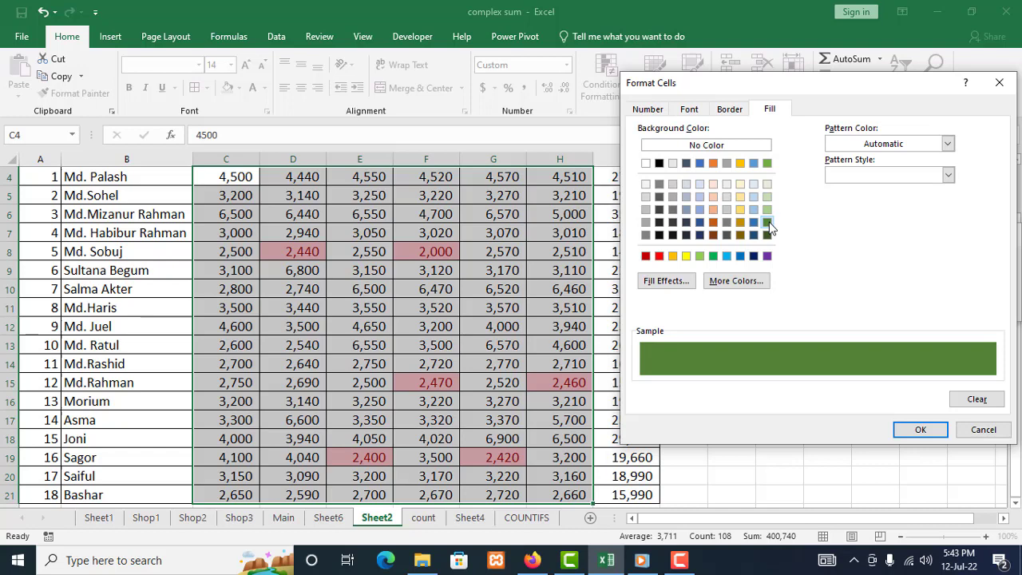
left_click(689, 109)
left_click(920, 233)
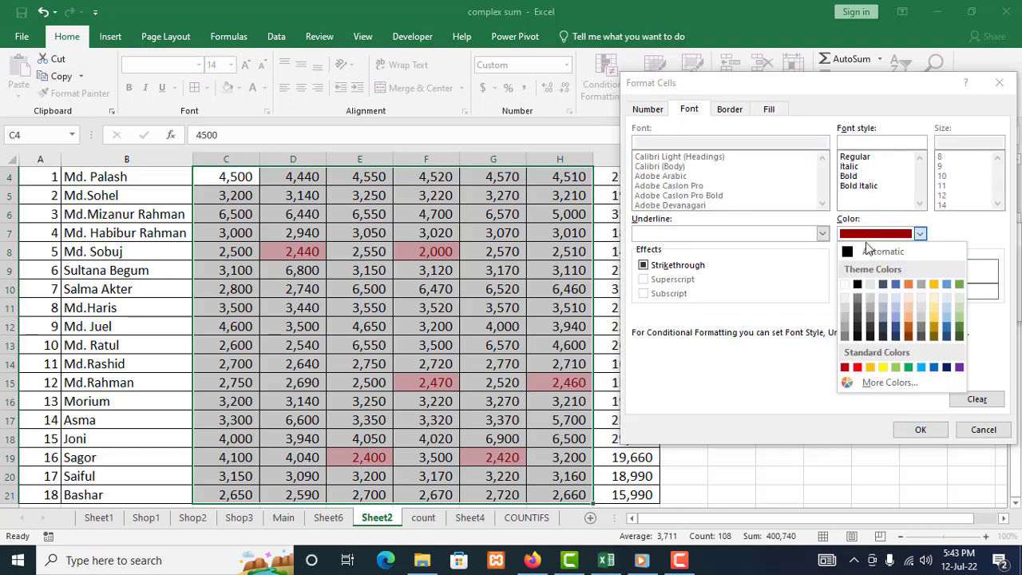
left_click(845, 284)
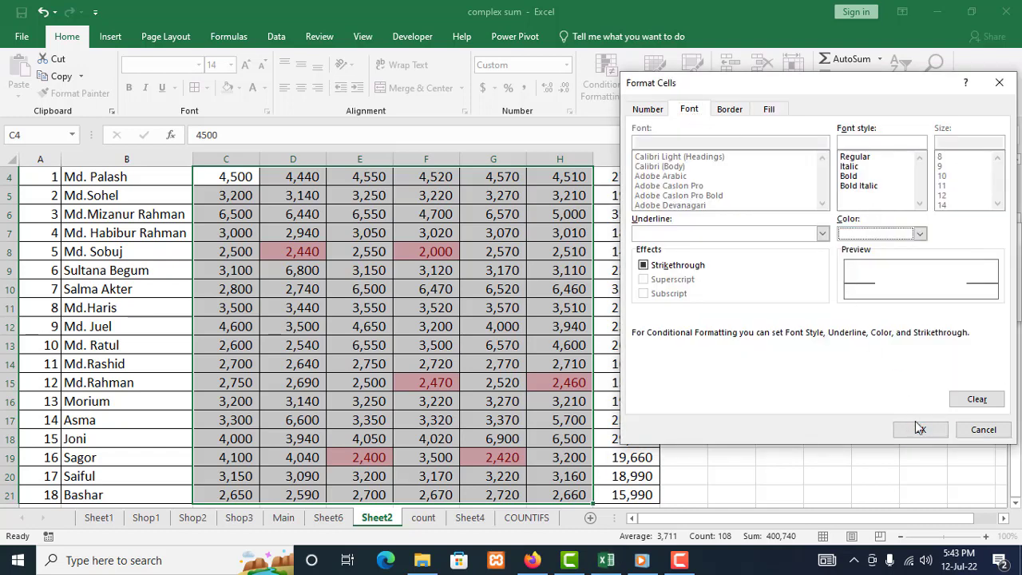
left_click(918, 429)
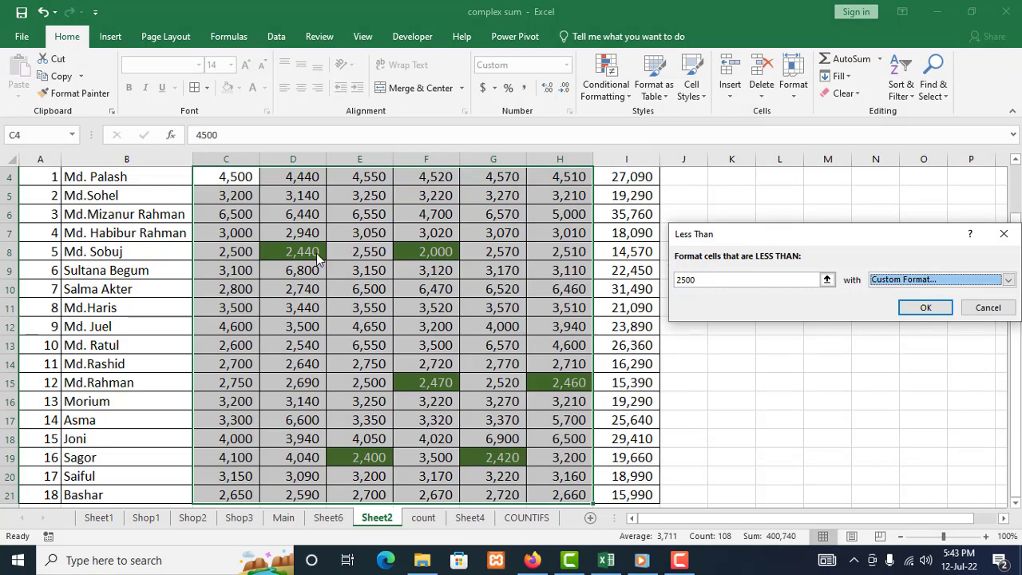
Set the Less Than rule's threshold to 3000 and review the highlighted amounts across the table.
left_click_drag(826, 227, 821, 198)
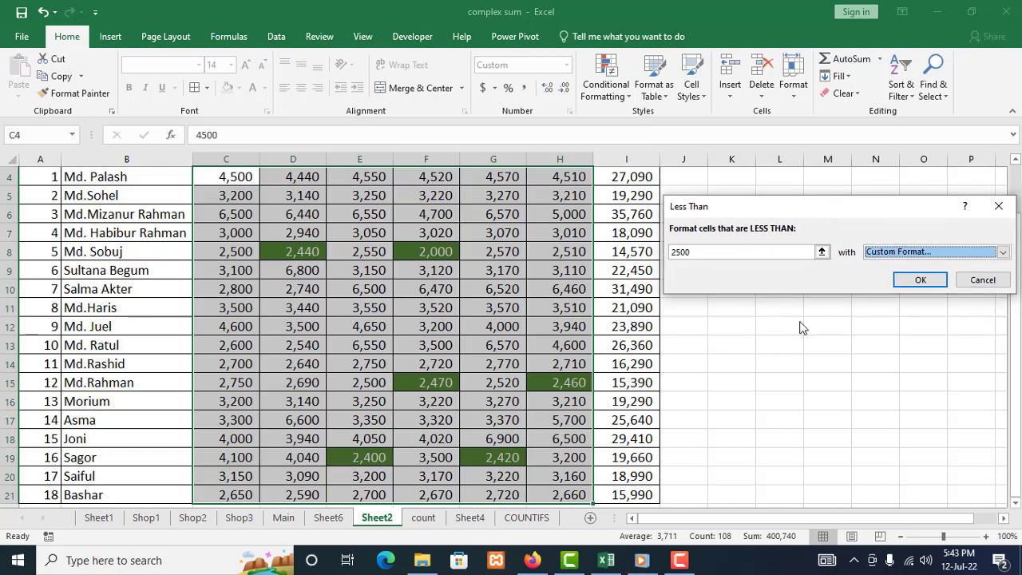
left_click(707, 252)
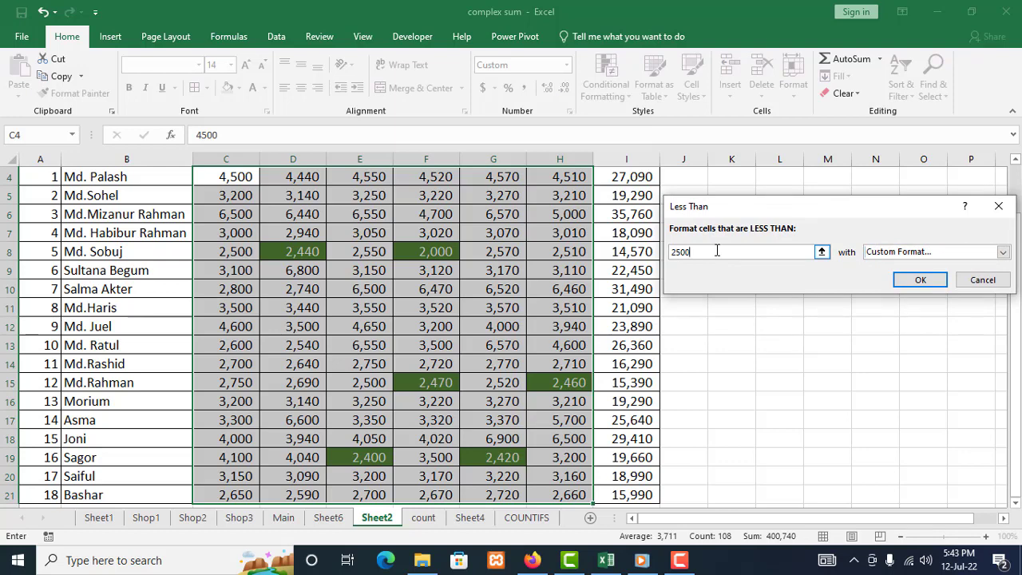
key("BackSpace")
key("BackSpace")
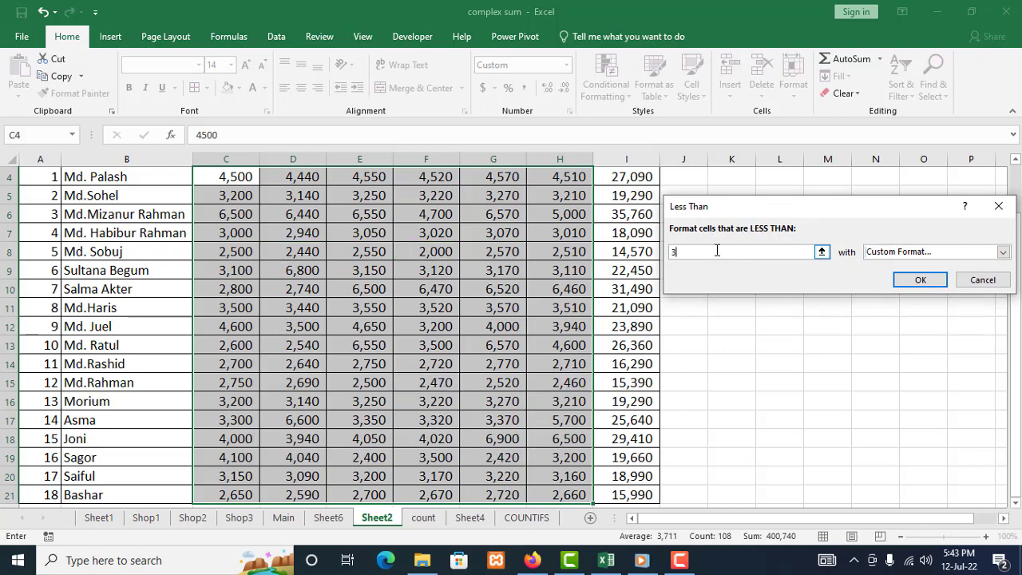
type("3000")
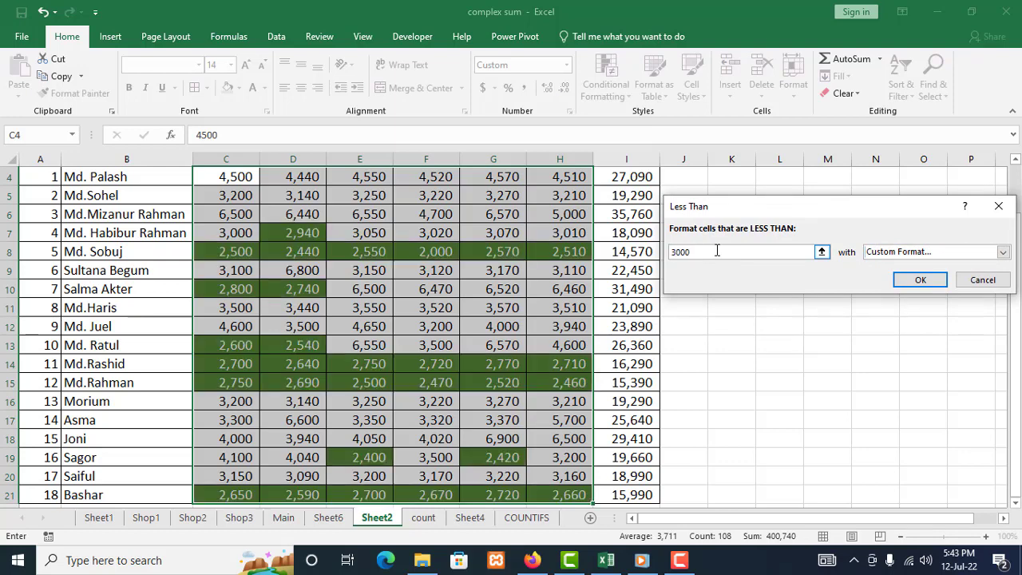
scroll(738, 355, "down", 1)
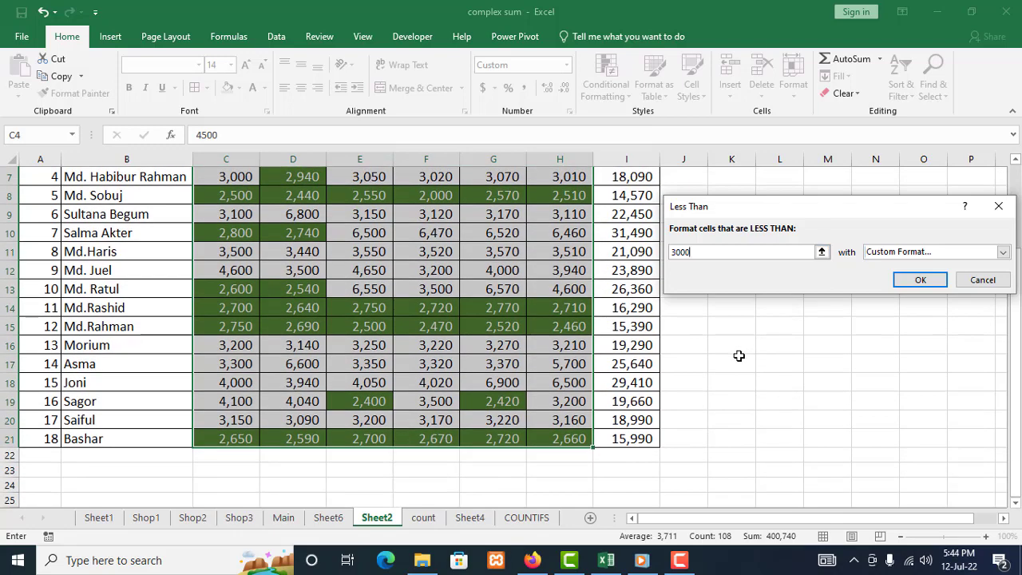
scroll(738, 356, "up", 1)
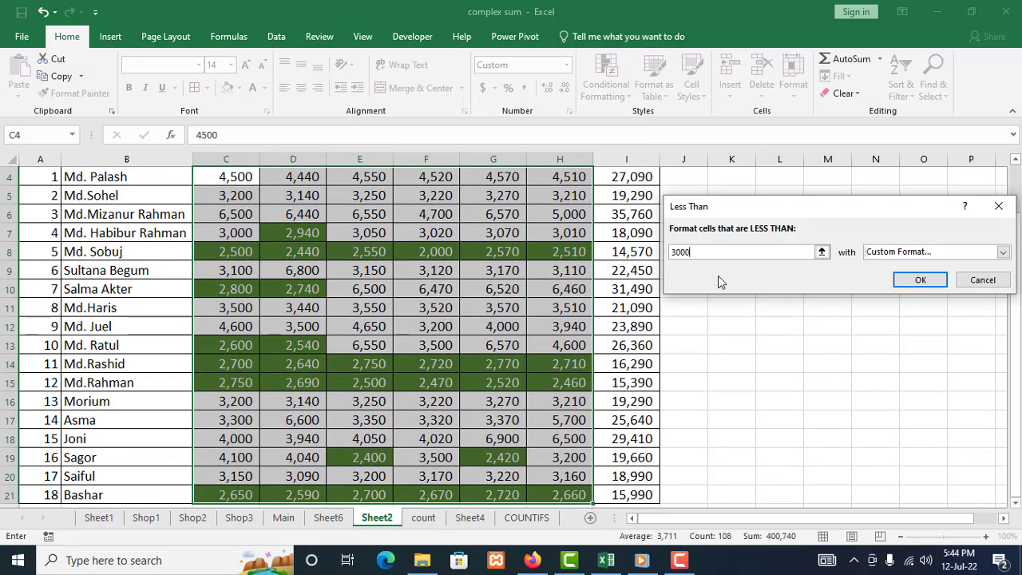
Change the Less Than threshold to 4500 and check which amounts are highlighted.
key("BackSpace")
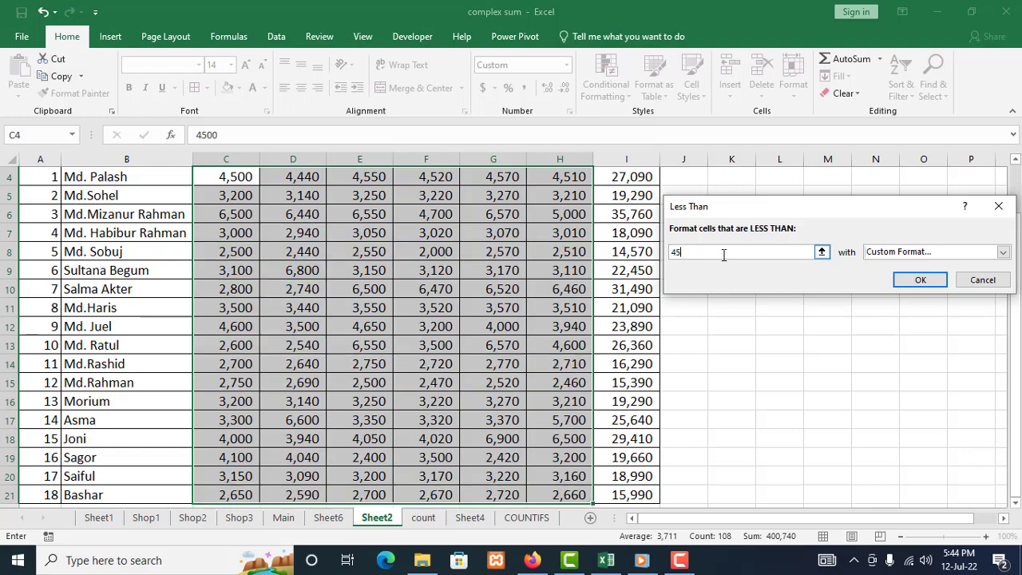
type("00")
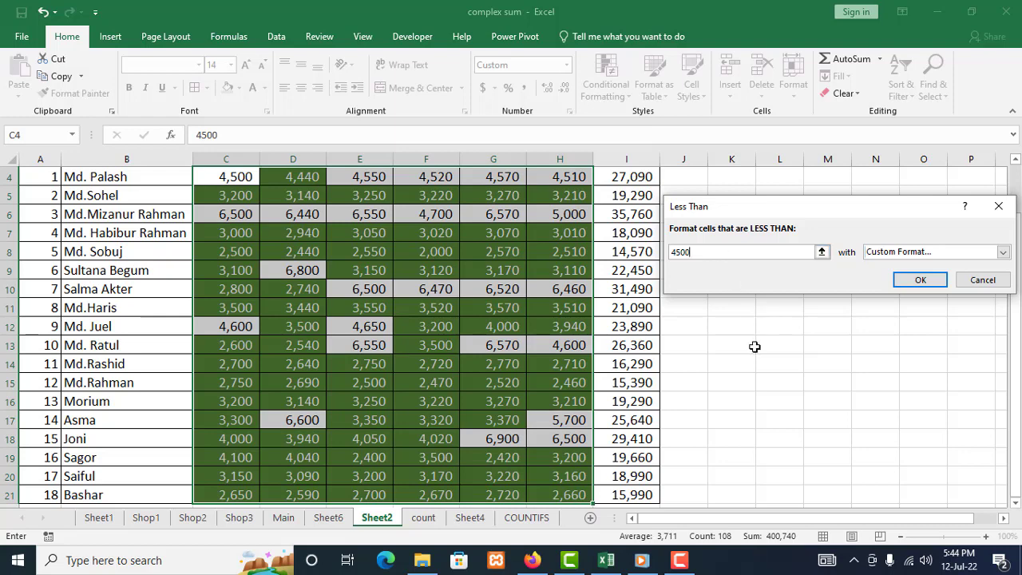
scroll(567, 386, "down", 2)
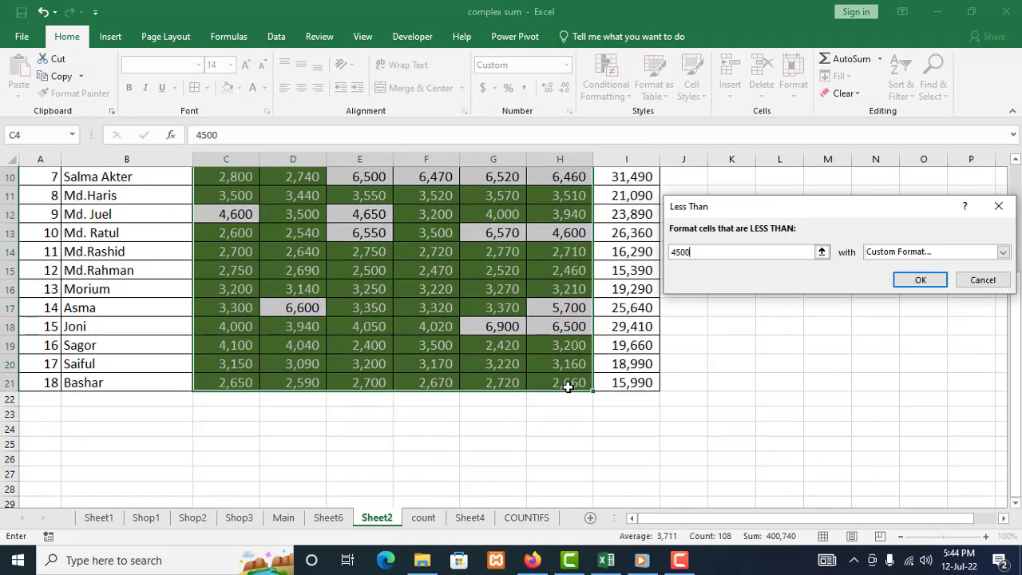
scroll(567, 386, "up", 2)
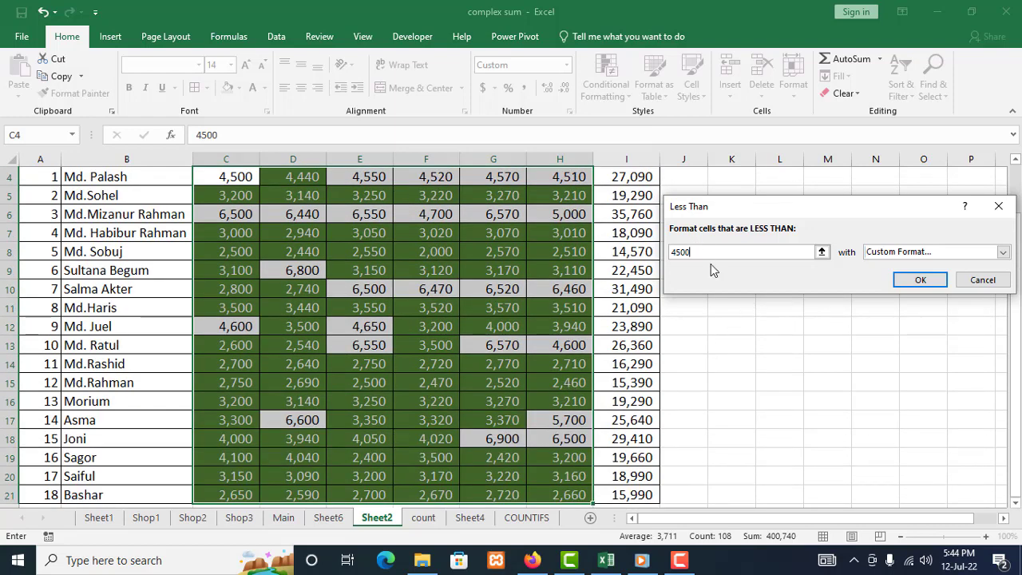
Clear the Less Than threshold and cancel the rule without applying it.
key("BackSpace")
key("BackSpace")
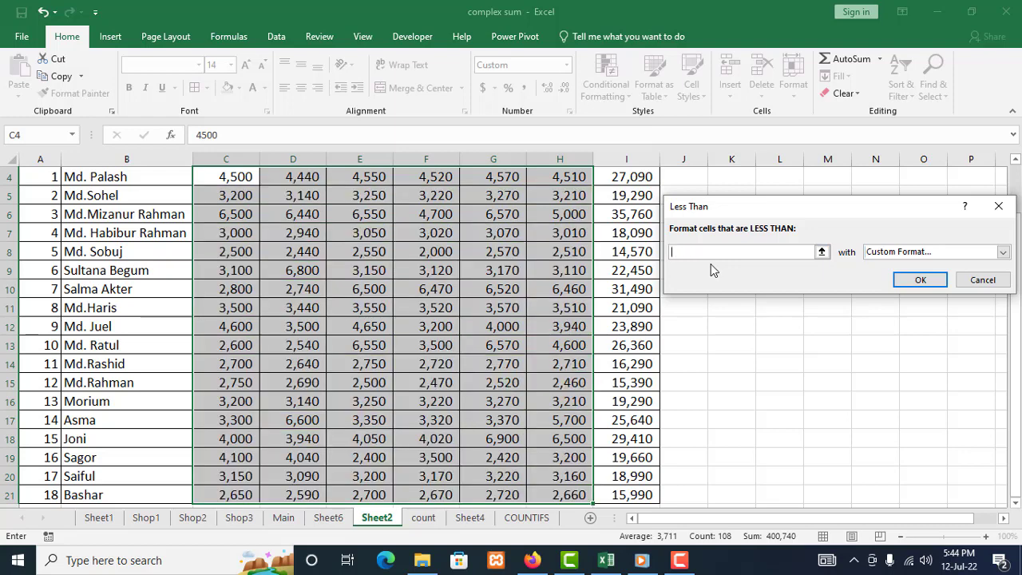
left_click(987, 281)
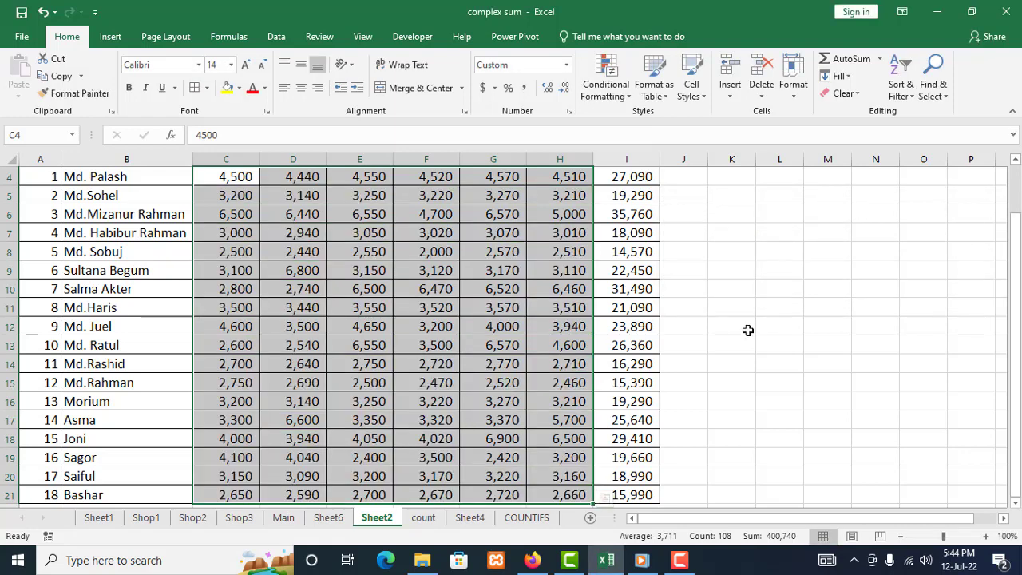
Start a Between highlight rule on the selected amounts with a lower limit of 2000.
left_click(605, 80)
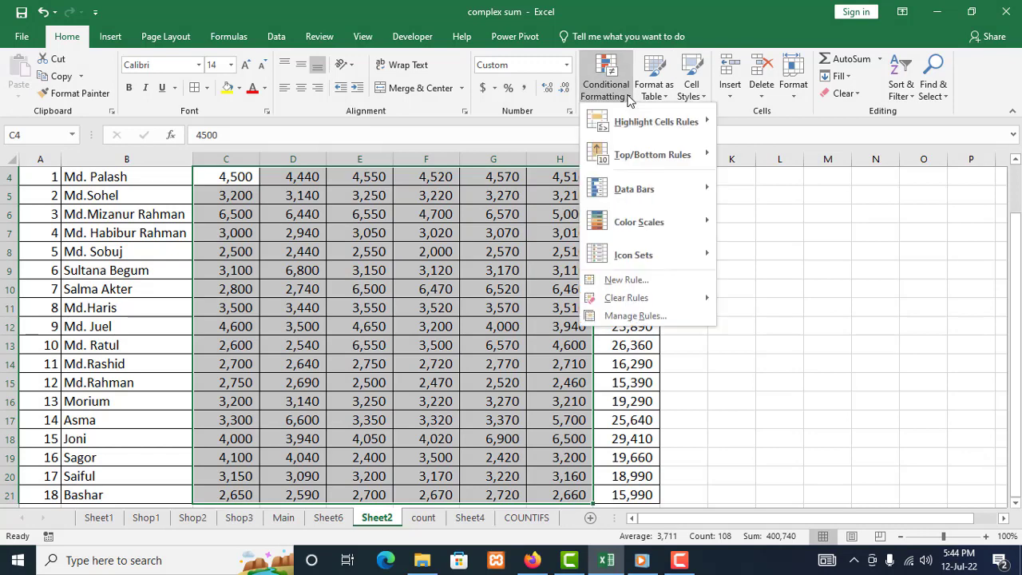
mouse_move(644, 121)
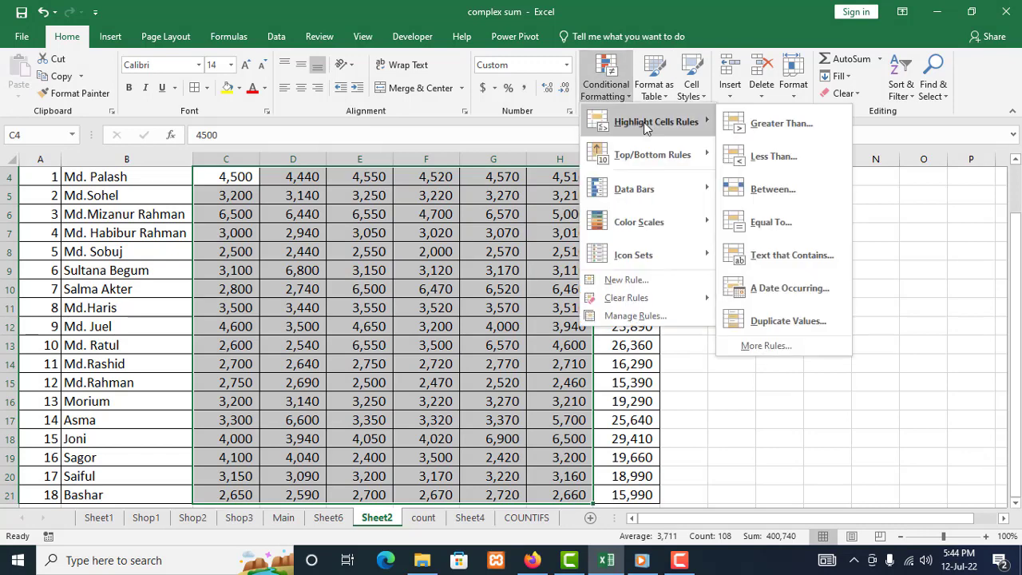
left_click(761, 202)
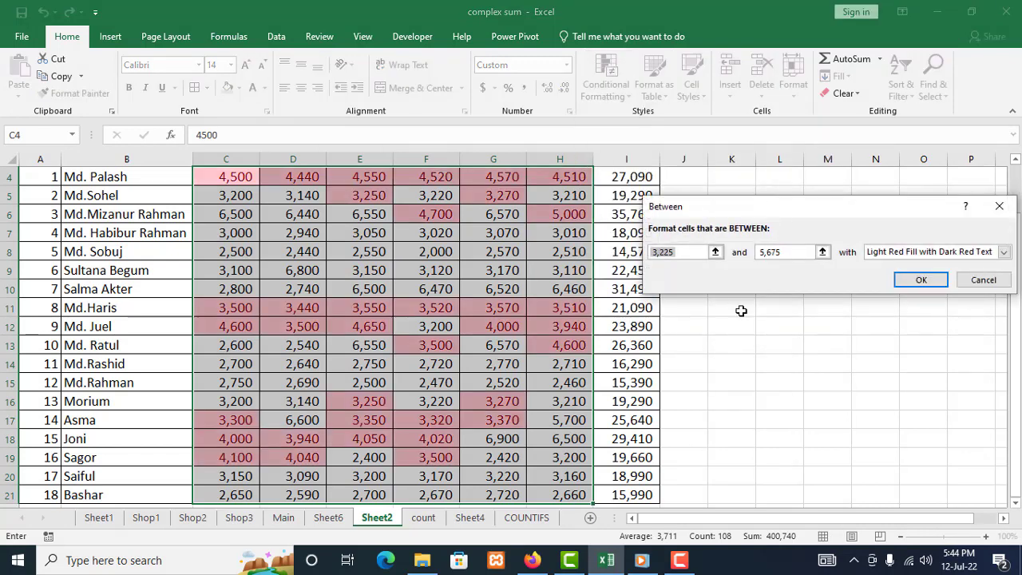
left_click_drag(791, 209, 820, 215)
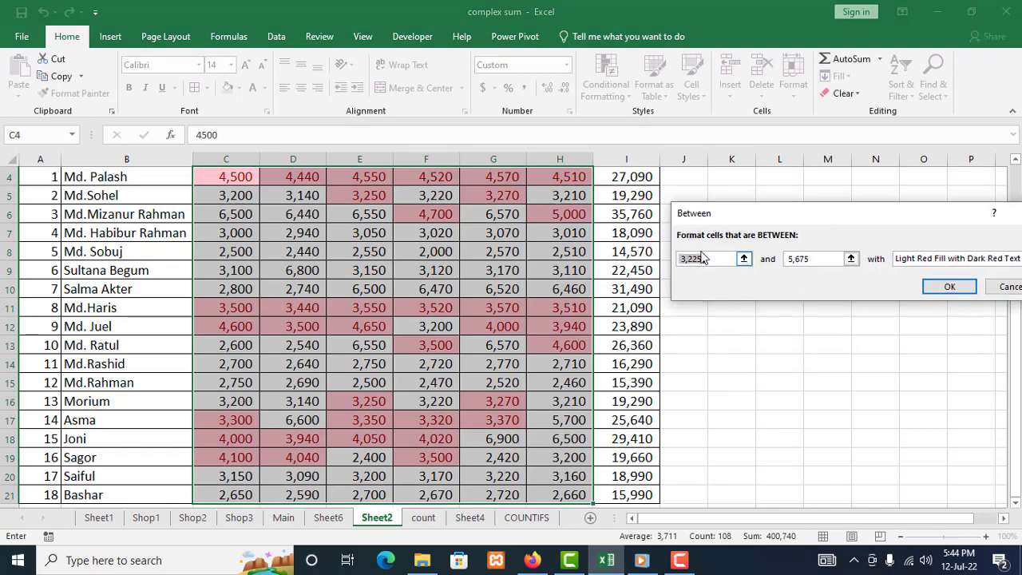
type("2")
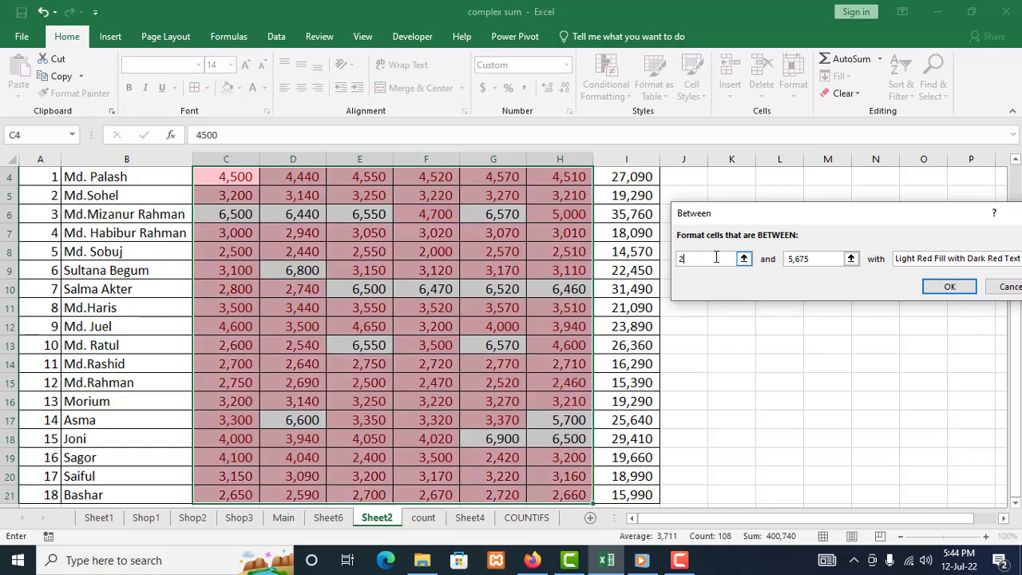
type("000")
Set the Between rule's upper limit to 3000 and review the highlighted amounts.
key("Tab")
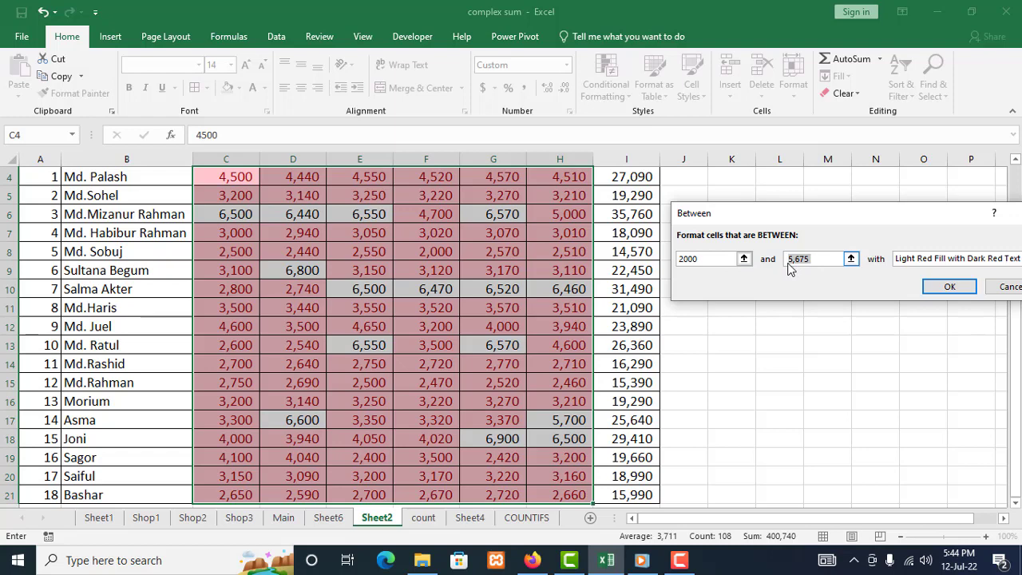
type("5")
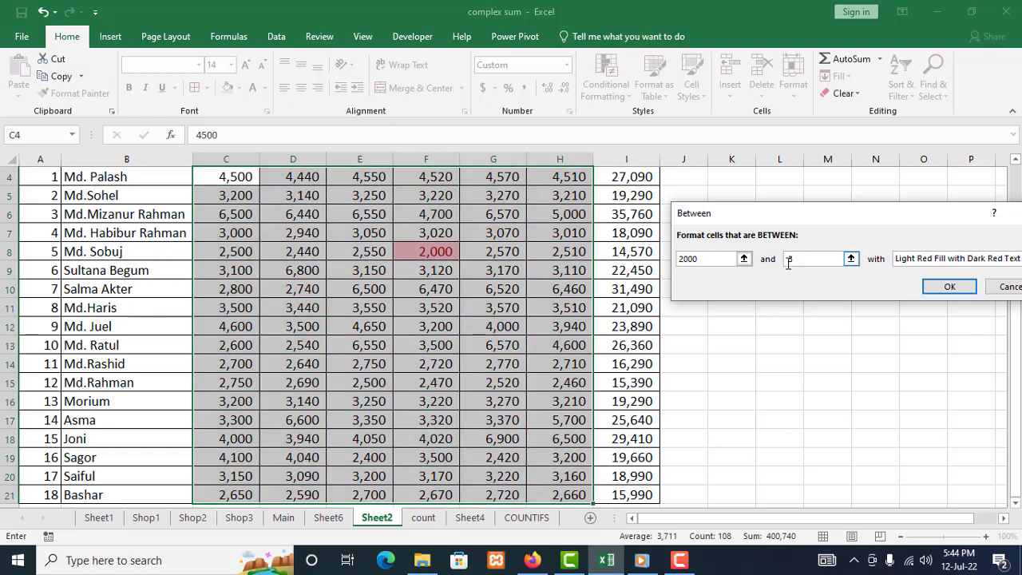
type("000")
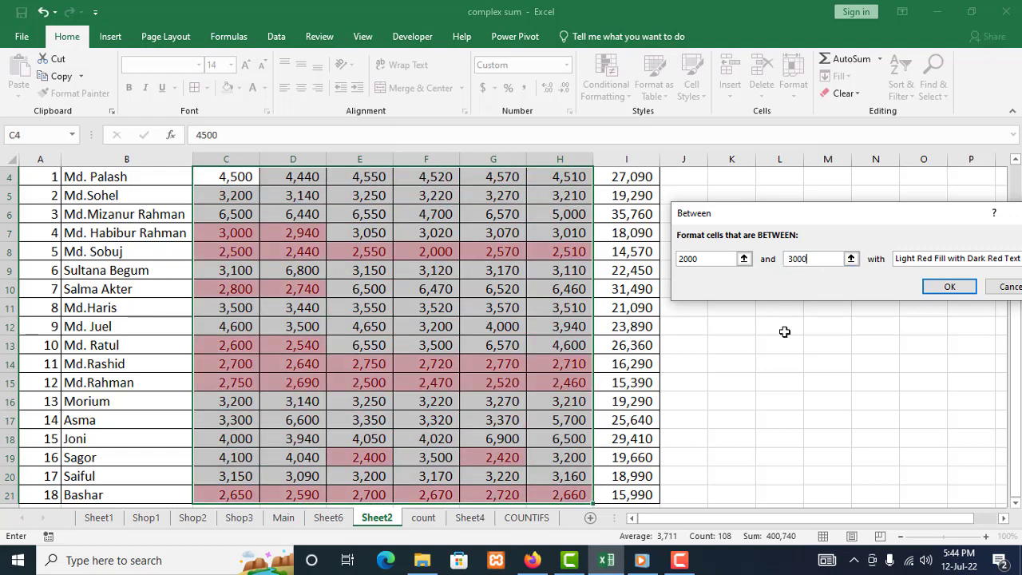
scroll(507, 347, "down", 2)
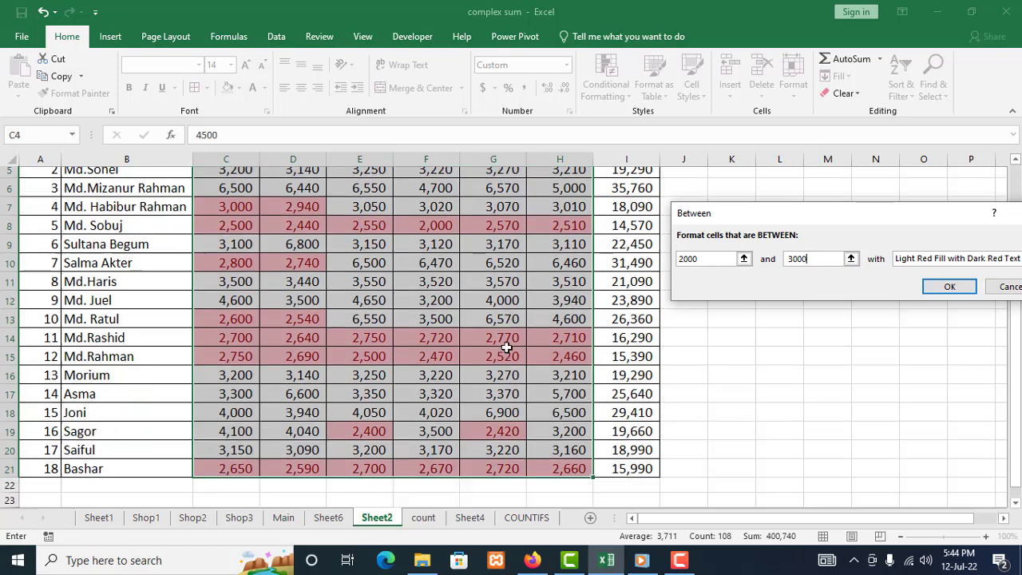
scroll(506, 346, "up", 2)
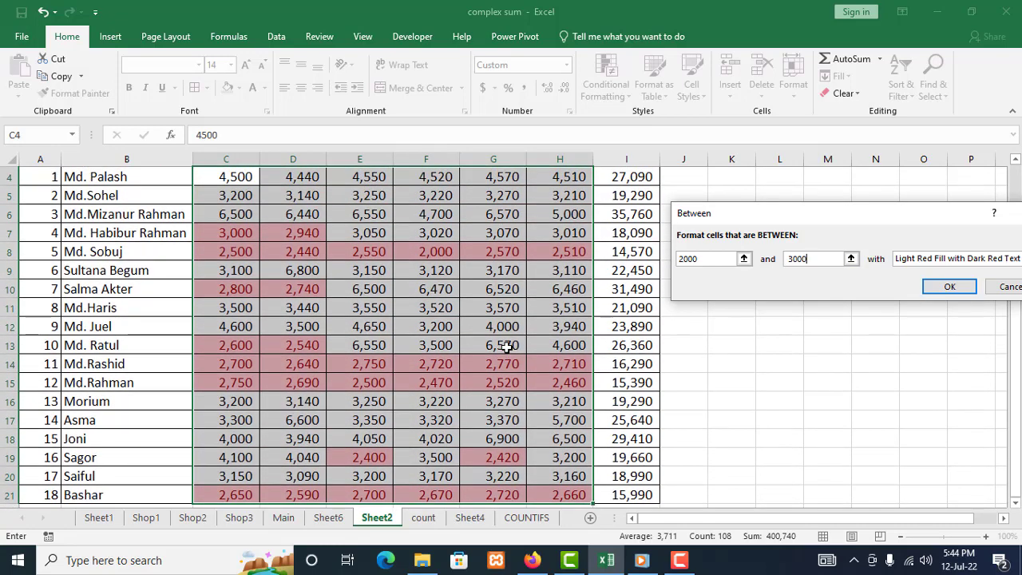
scroll(507, 347, "down", 2)
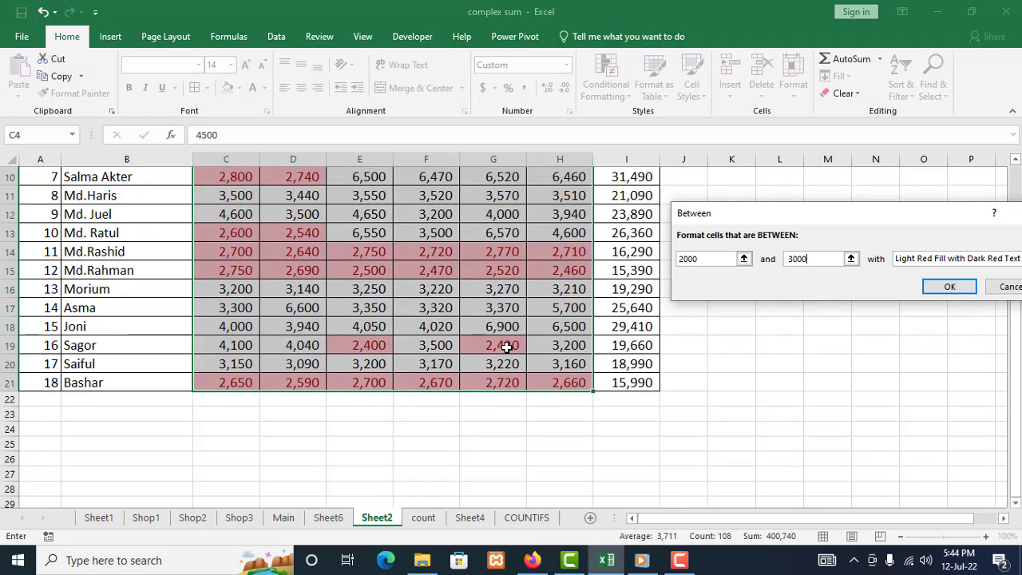
Choose a custom format with a dark green fill for the 2000 to 3000 Between rule.
left_click_drag(890, 227, 833, 228)
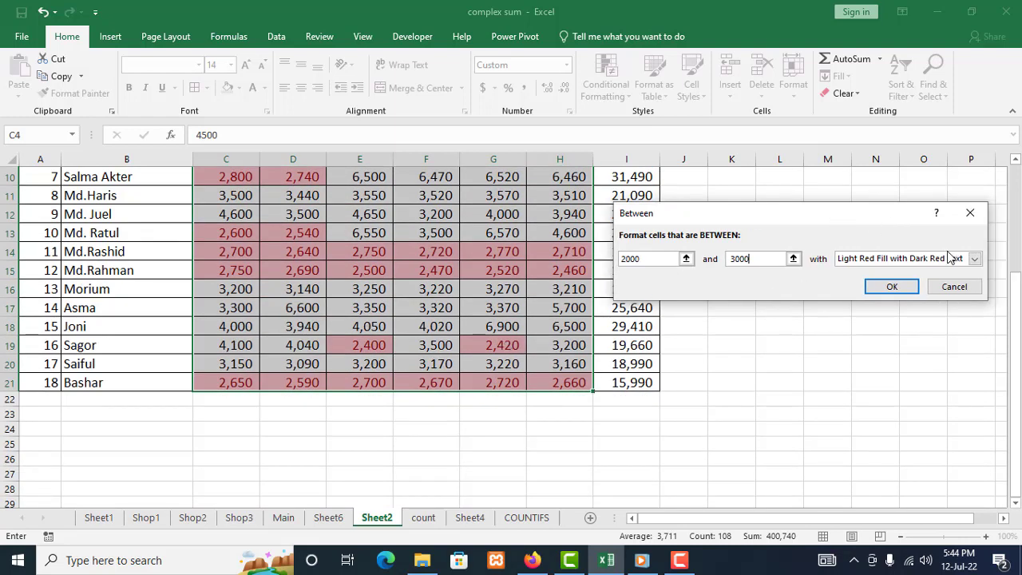
left_click(975, 258)
left_click(888, 331)
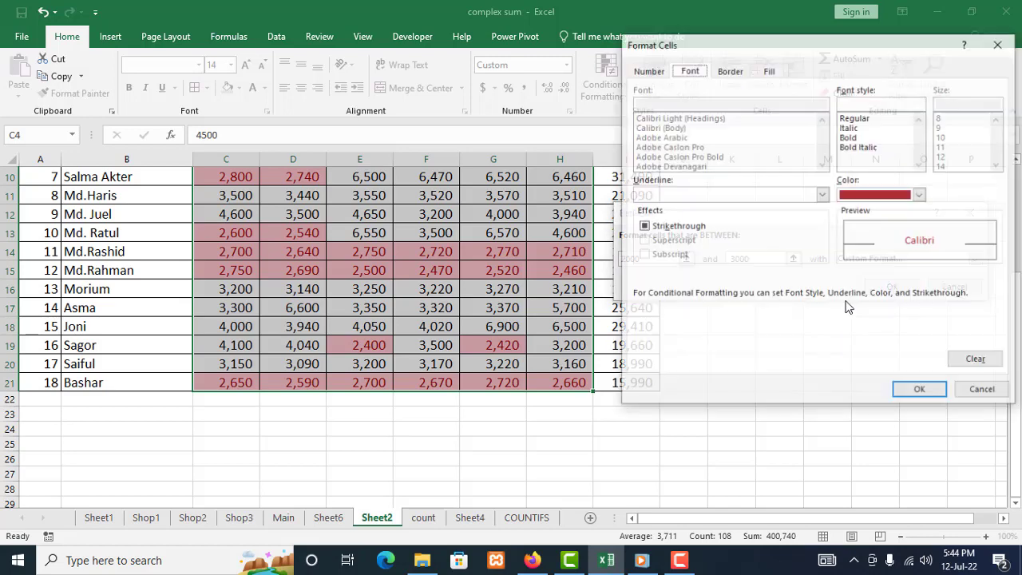
left_click(766, 71)
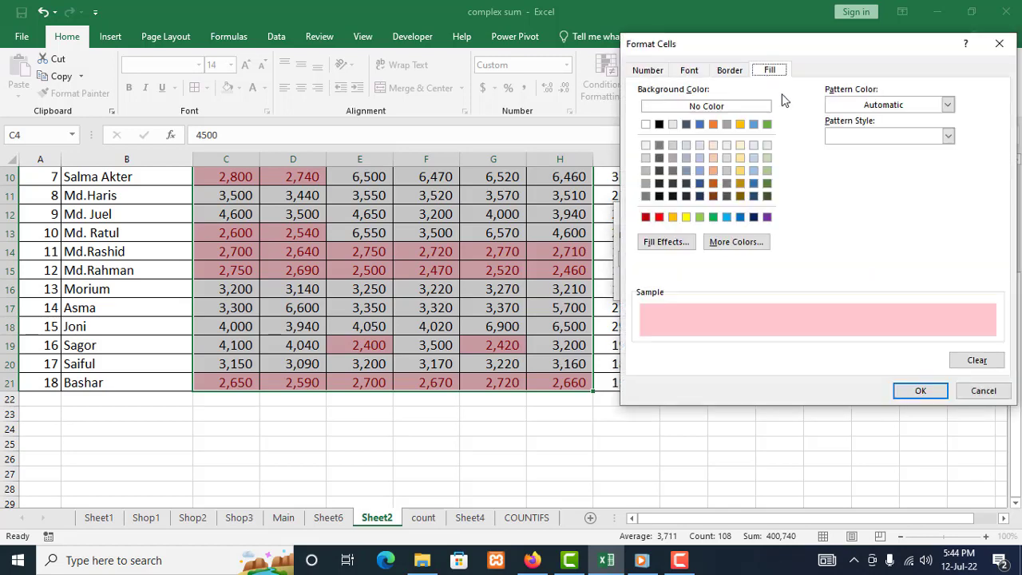
left_click(766, 184)
Set the custom format's font color to white, preview it on the amounts, and cancel the Between rule.
left_click(689, 70)
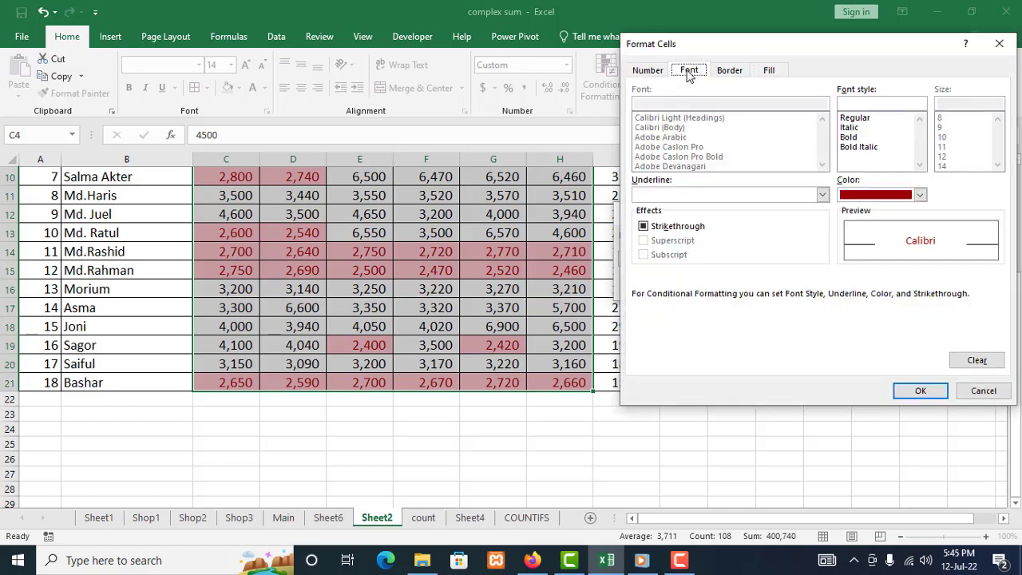
left_click(875, 199)
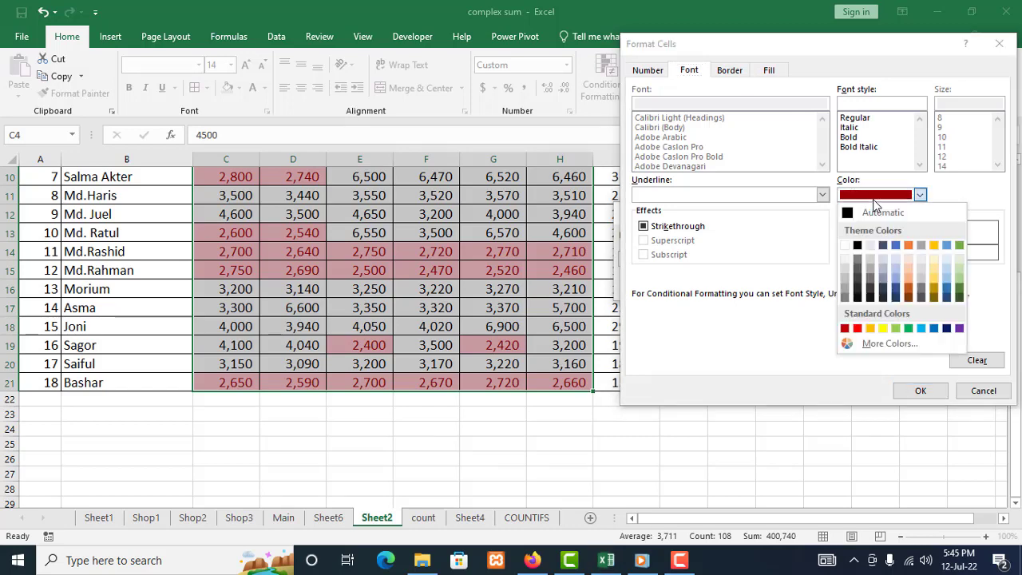
left_click(844, 243)
left_click(915, 390)
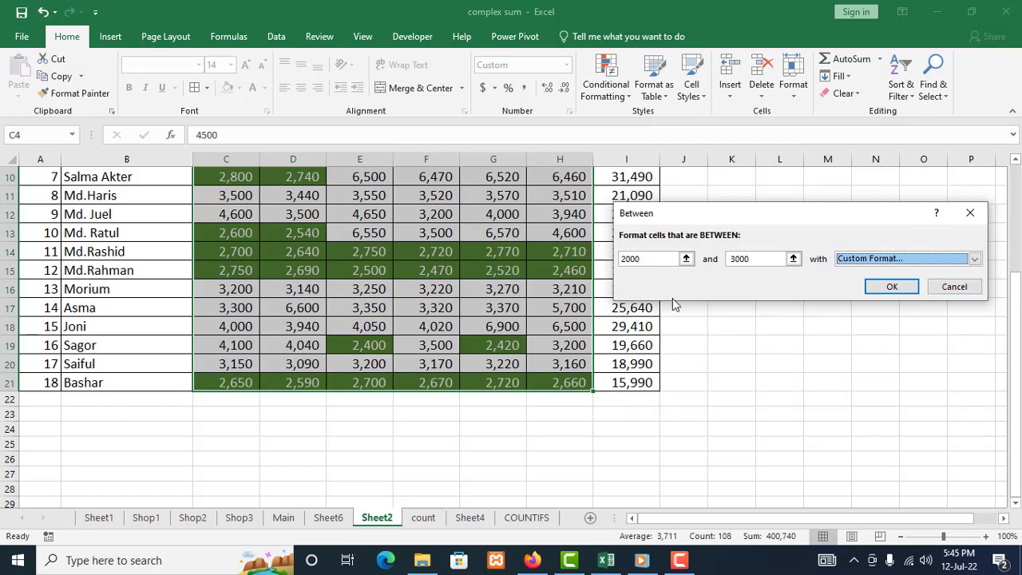
left_click(953, 288)
Start another Between highlight rule on the selected amounts and choose a dark green fill as its custom format.
scroll(942, 288, "up", 2)
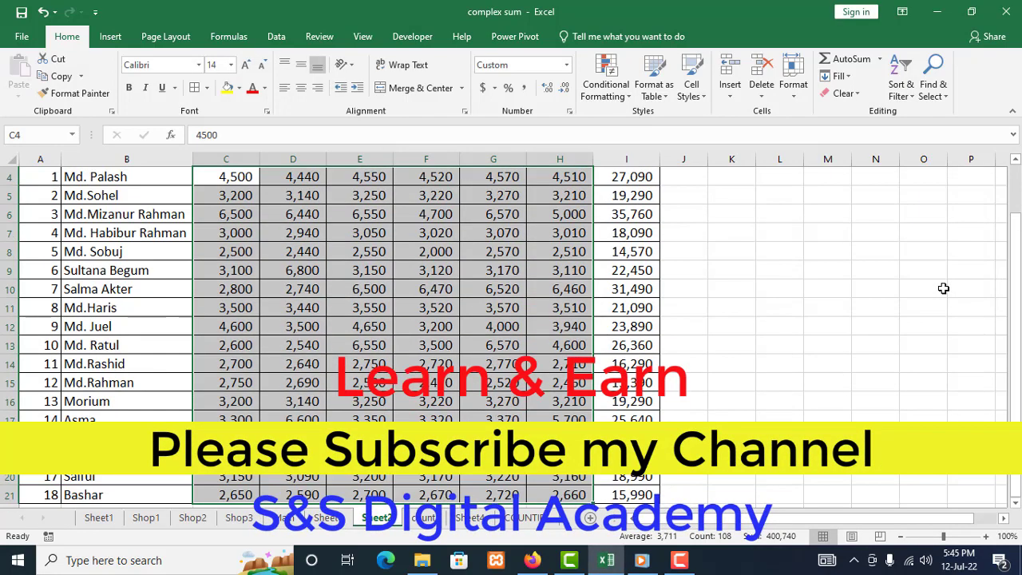
scroll(943, 288, "up", 1)
scroll(943, 288, "down", 1)
left_click(629, 97)
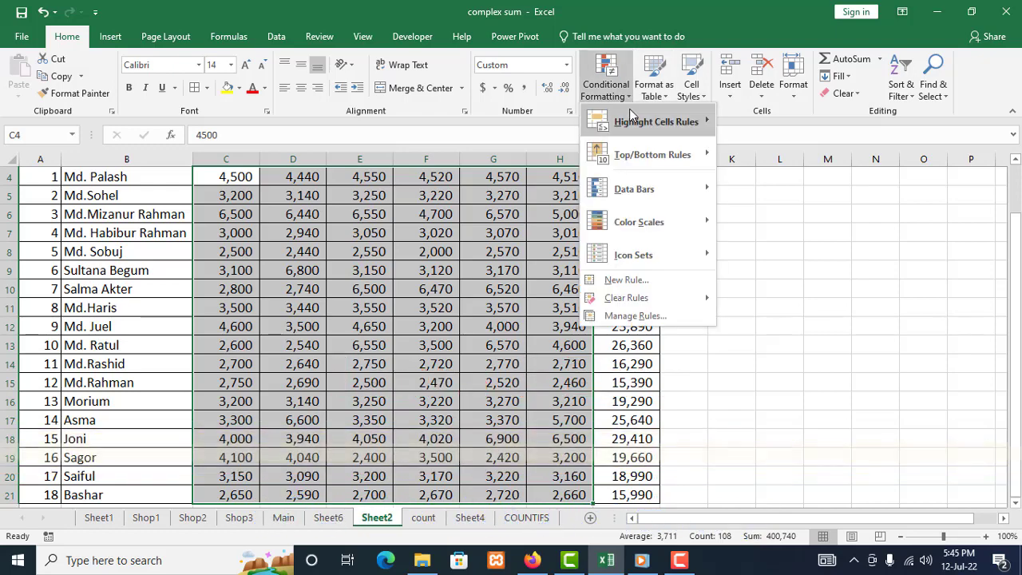
mouse_move(630, 116)
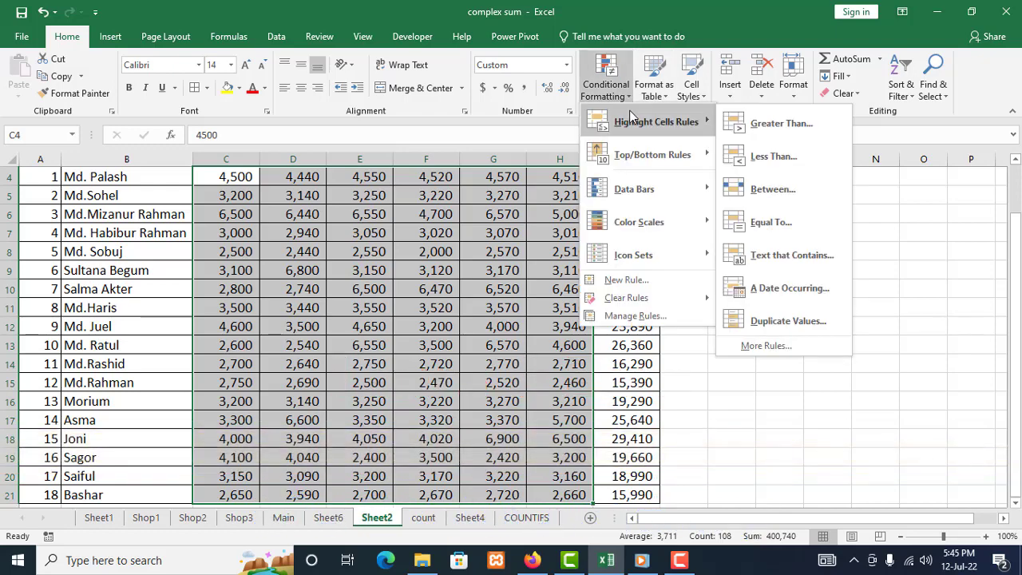
left_click(783, 186)
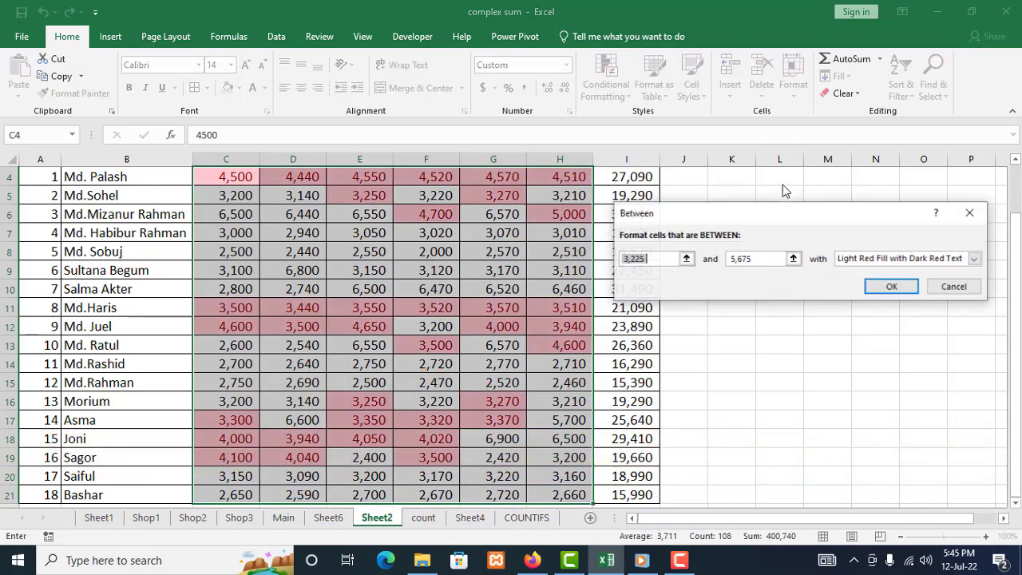
left_click(974, 258)
left_click(878, 330)
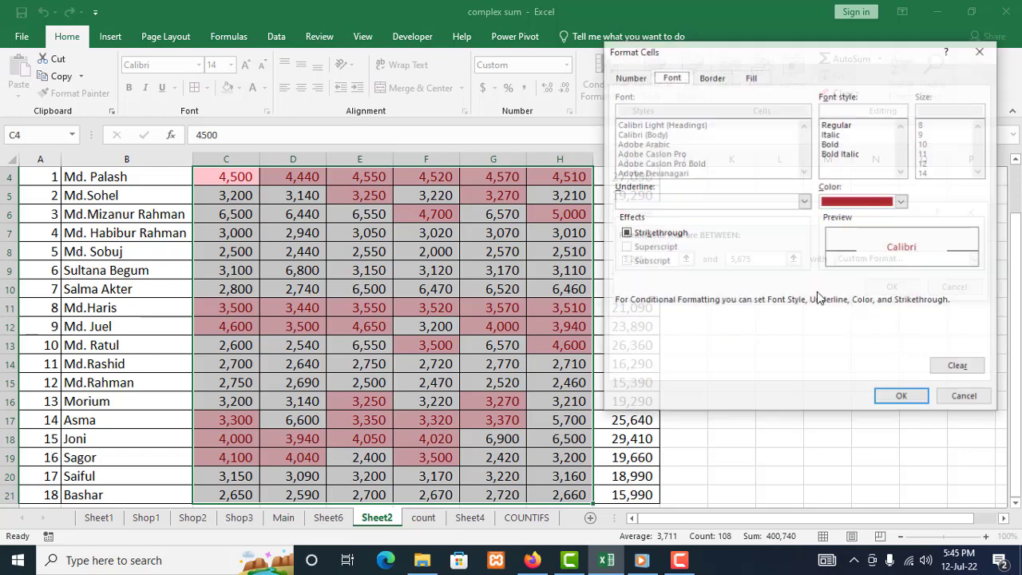
left_click(751, 78)
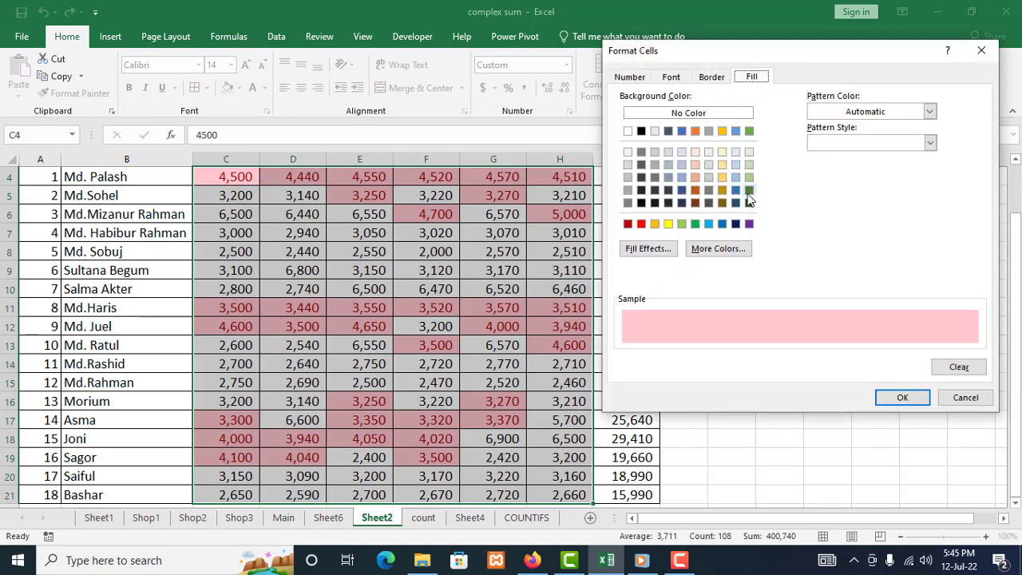
left_click(748, 190)
Set the font color to white in the new Between rule's custom format and accept the format.
left_click(668, 77)
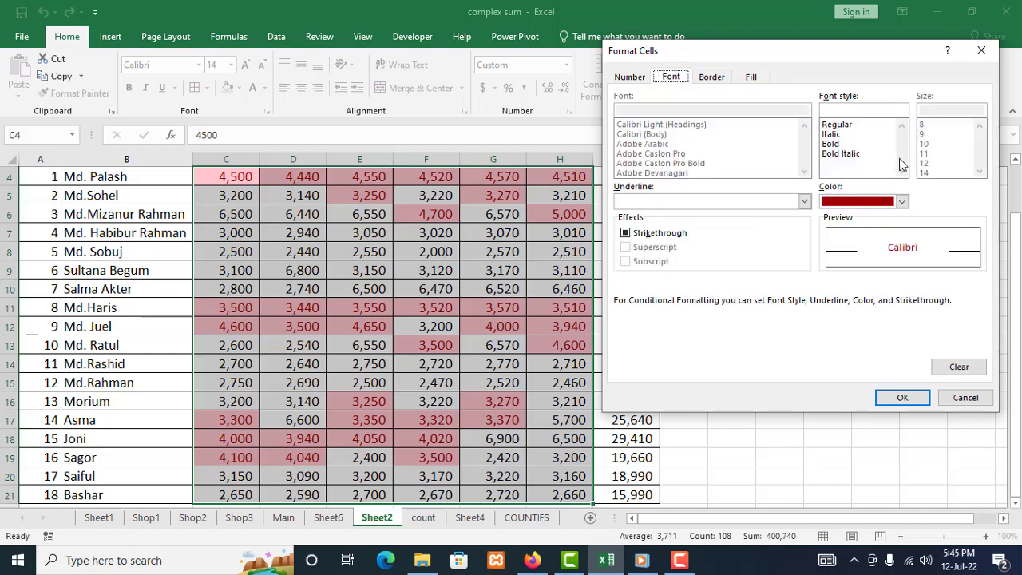
left_click(878, 203)
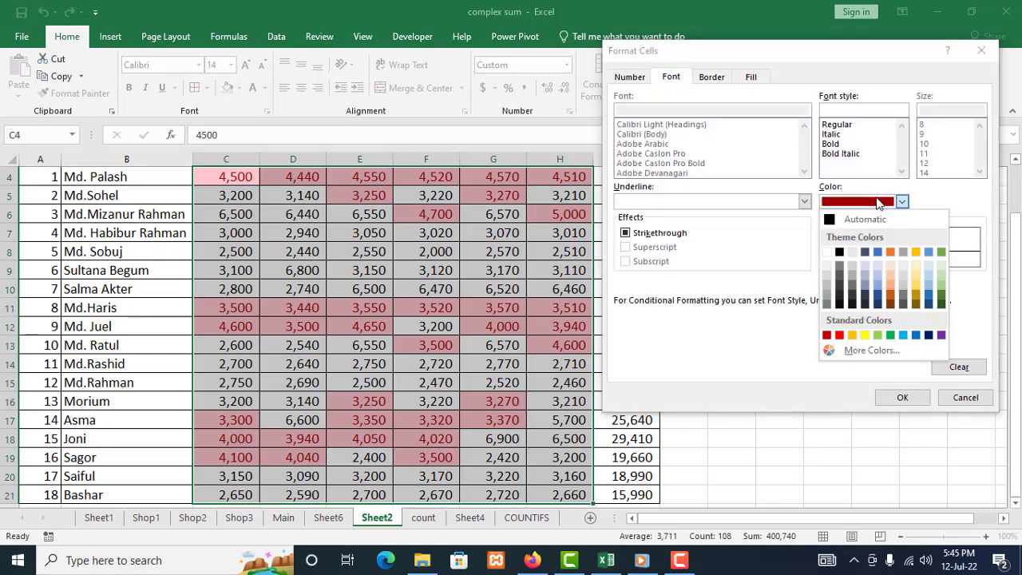
left_click(827, 252)
left_click(898, 395)
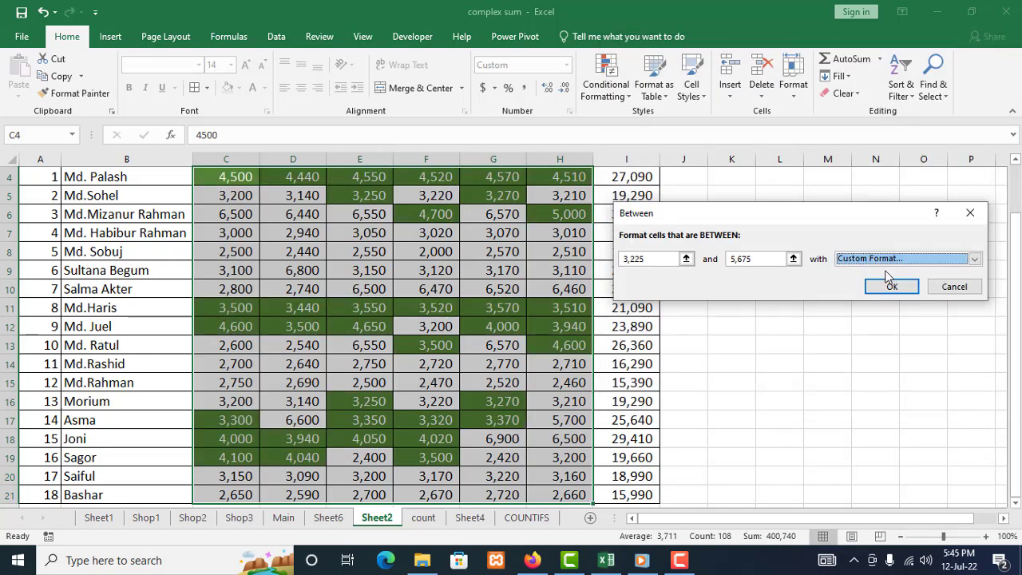
Set the Between rule's lower limit to 3500 and its upper limit to 4500.
left_click_drag(655, 257, 616, 257)
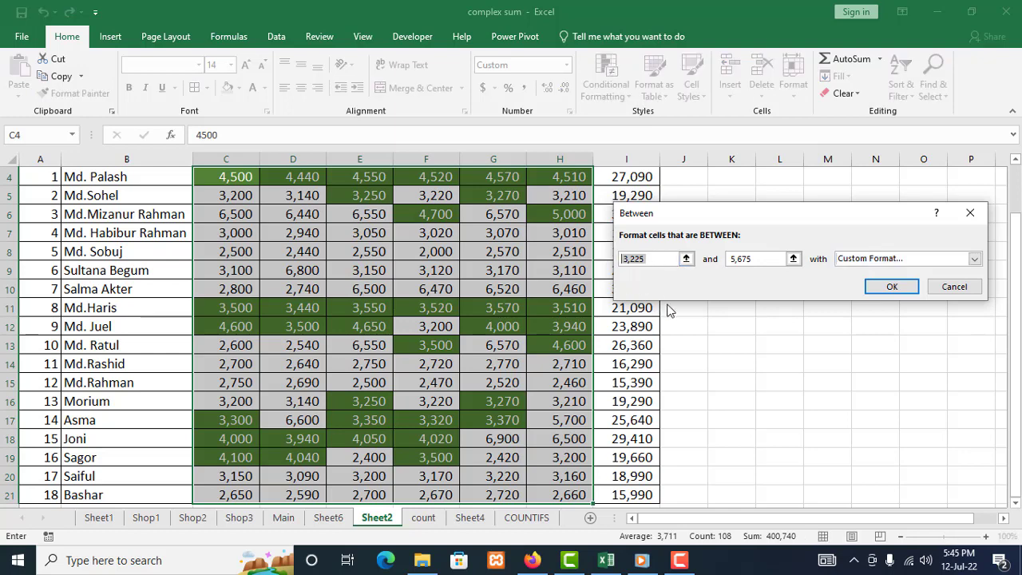
type("3500")
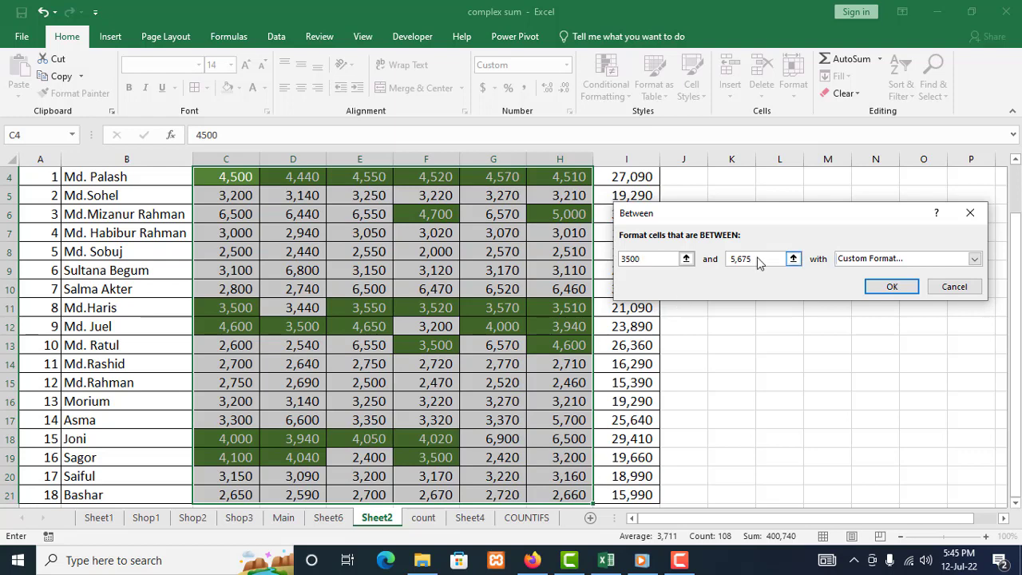
left_click_drag(763, 259, 728, 264)
type("45")
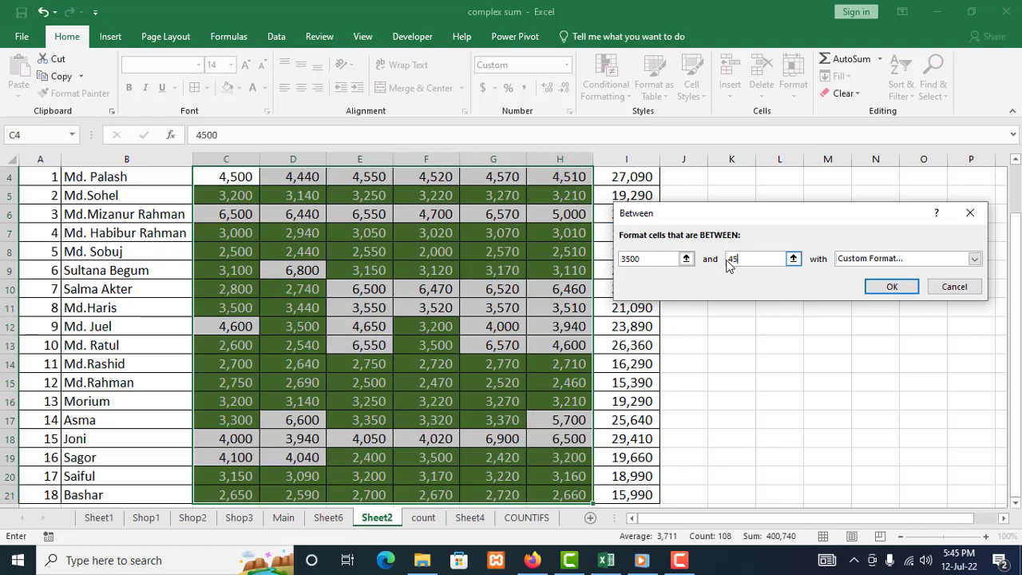
type("00")
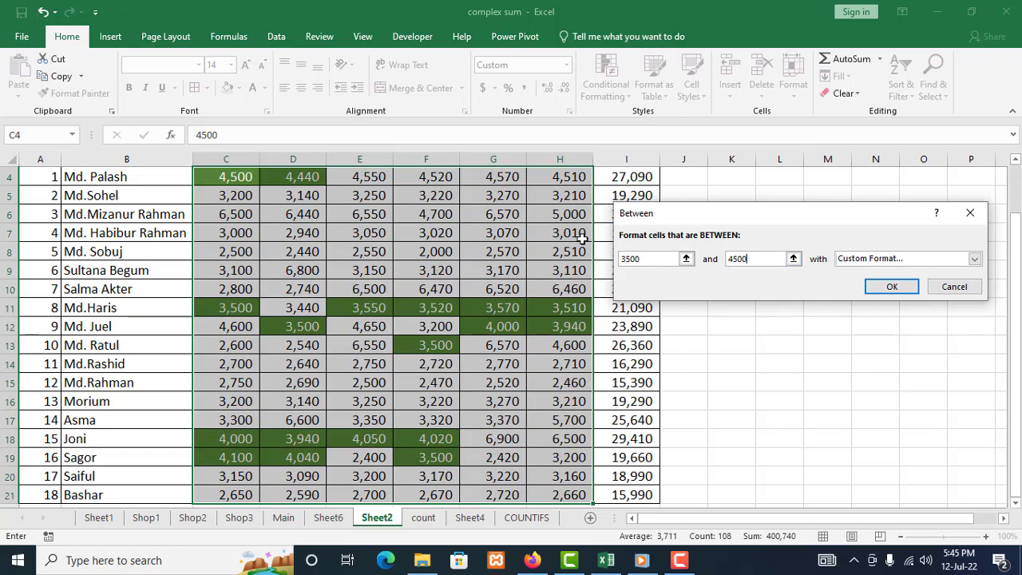
Review the highlighted amounts throughout the table and cancel the Between rule without applying it.
scroll(500, 239, "up", 1)
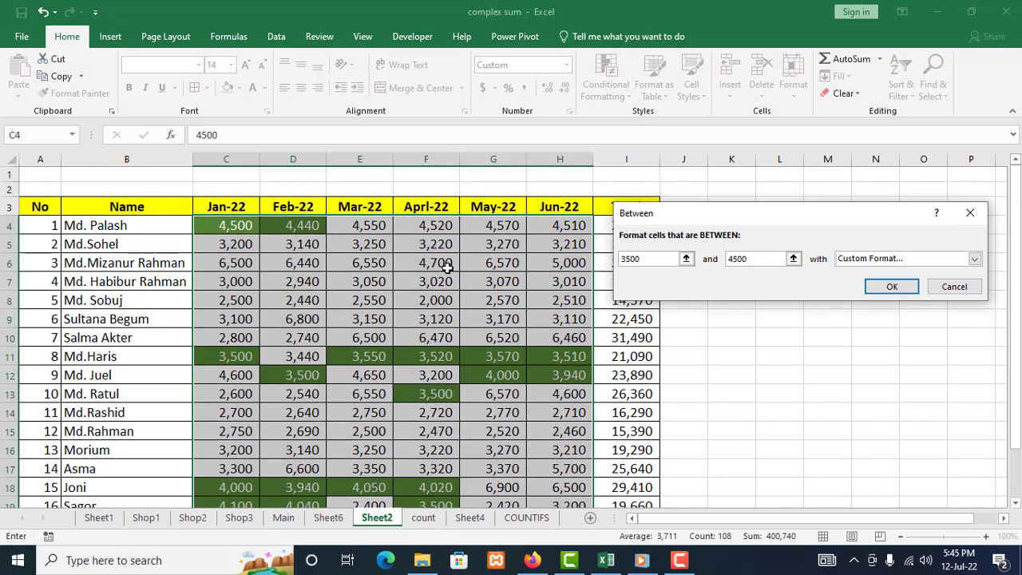
scroll(439, 282, "down", 3)
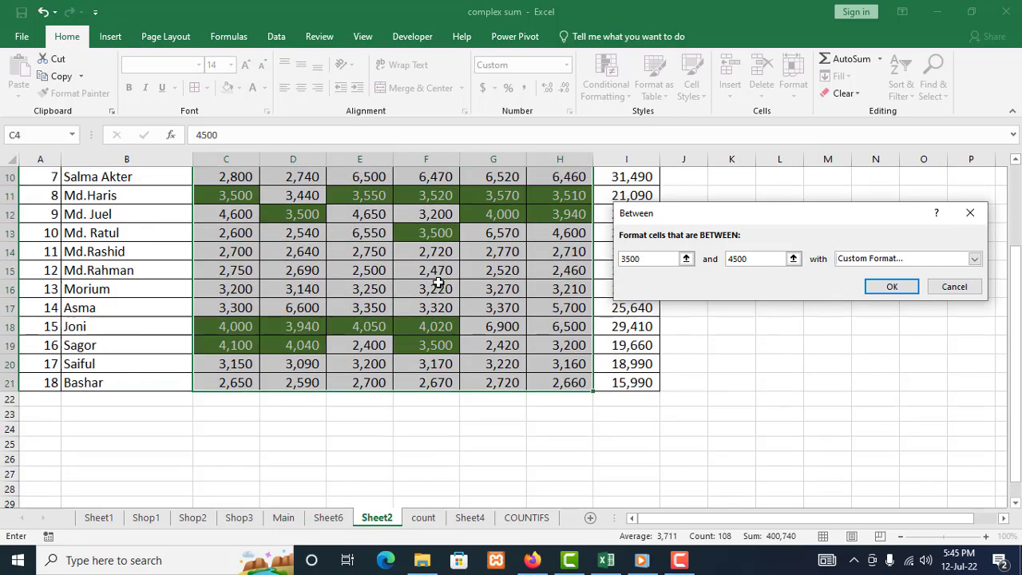
scroll(440, 287, "up", 3)
scroll(440, 283, "down", 1)
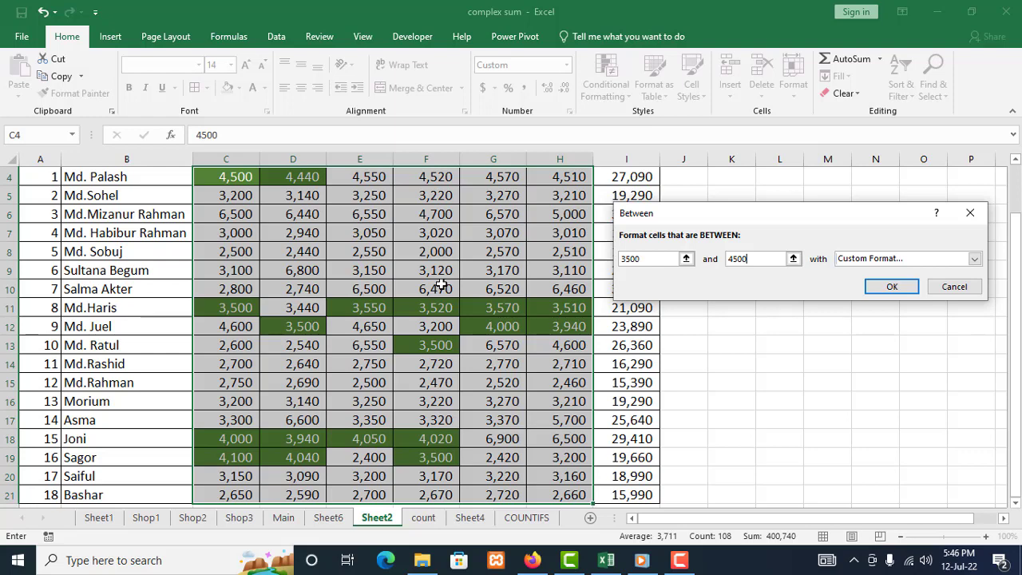
left_click(957, 288)
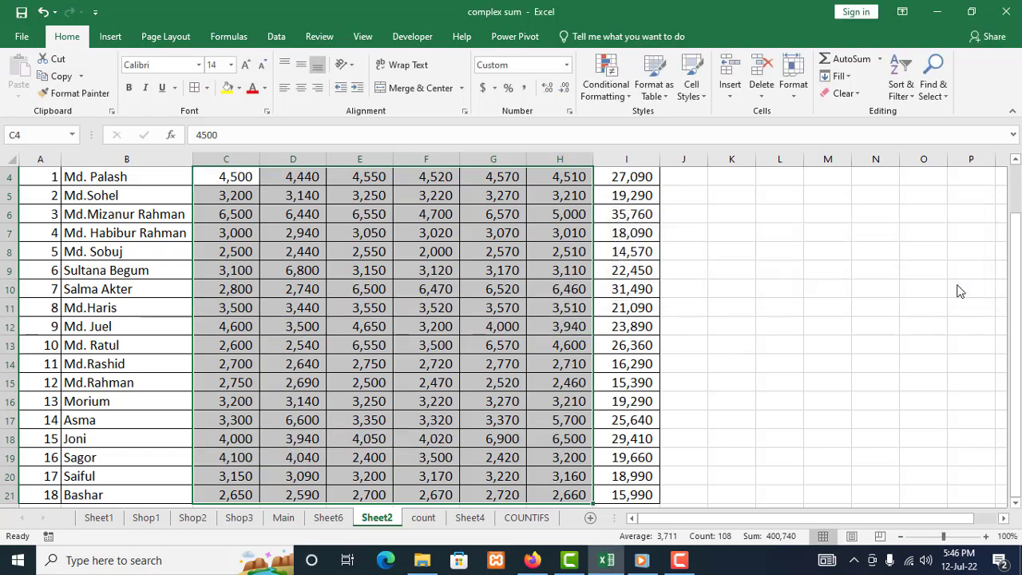
Start an Equal To highlight rule on the selected amounts with the value 2000 and check the matching cells.
left_click(628, 96)
mouse_move(654, 122)
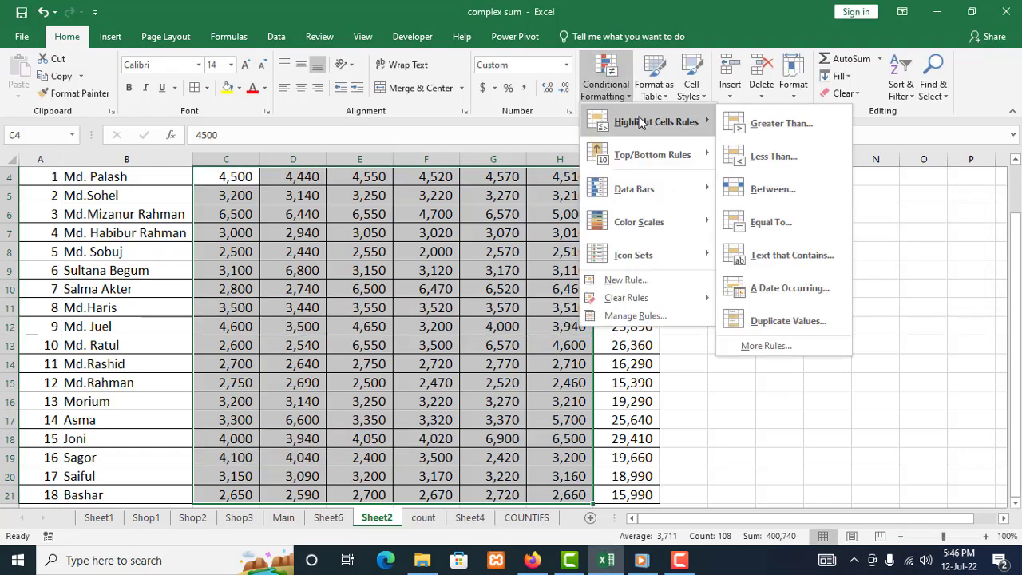
left_click(768, 222)
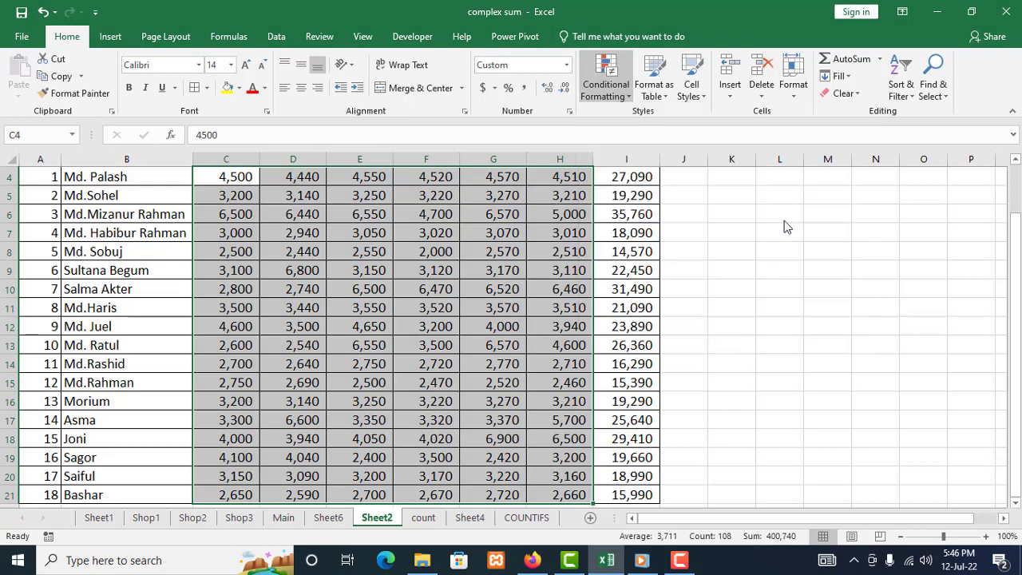
left_click_drag(770, 220, 835, 234)
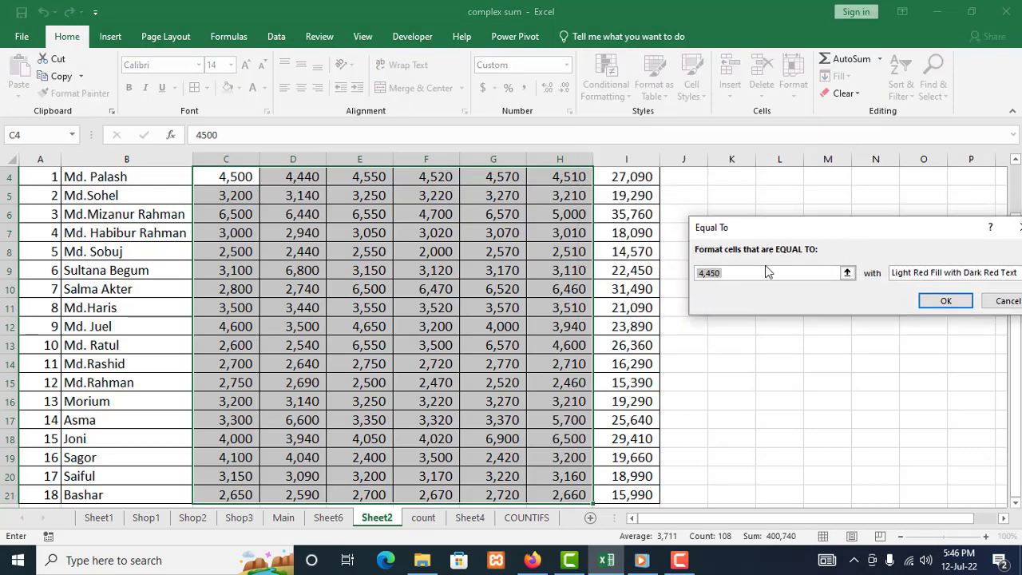
type("2000")
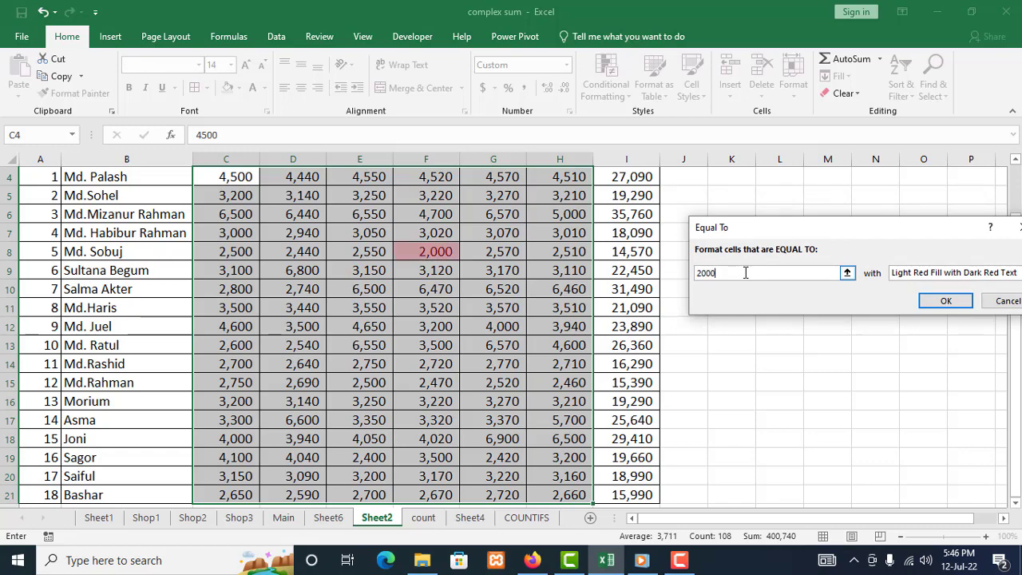
scroll(404, 261, "up", 1)
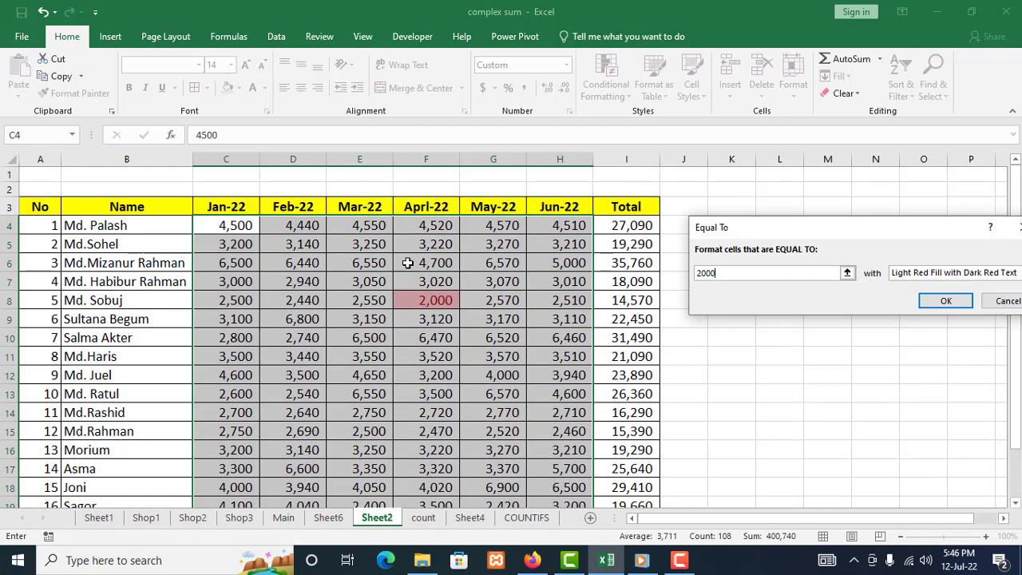
scroll(407, 262, "down", 1)
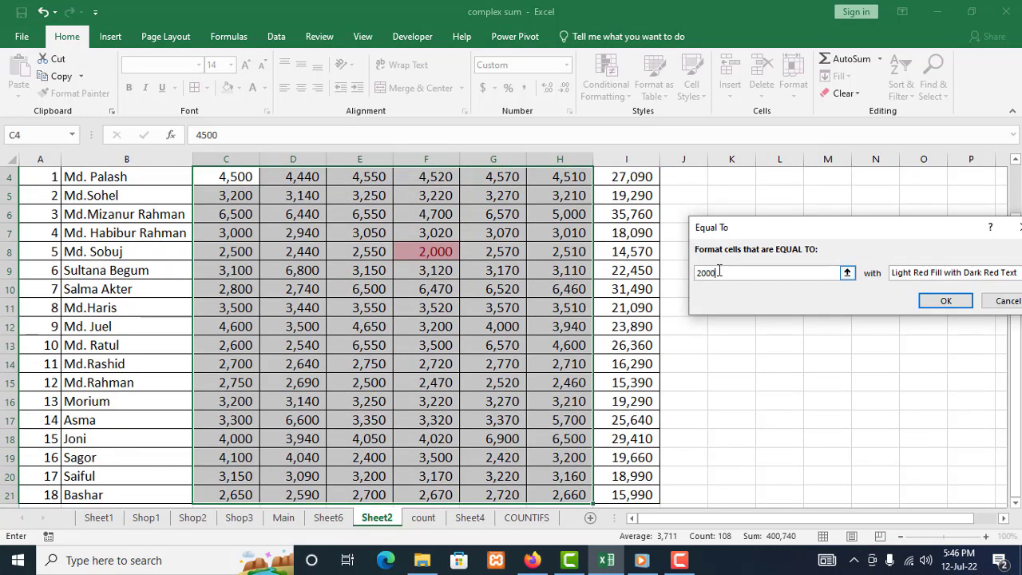
Change the Equal To rule's value to 3500.
left_click_drag(719, 270, 694, 272)
key("BackSpace")
type("3500")
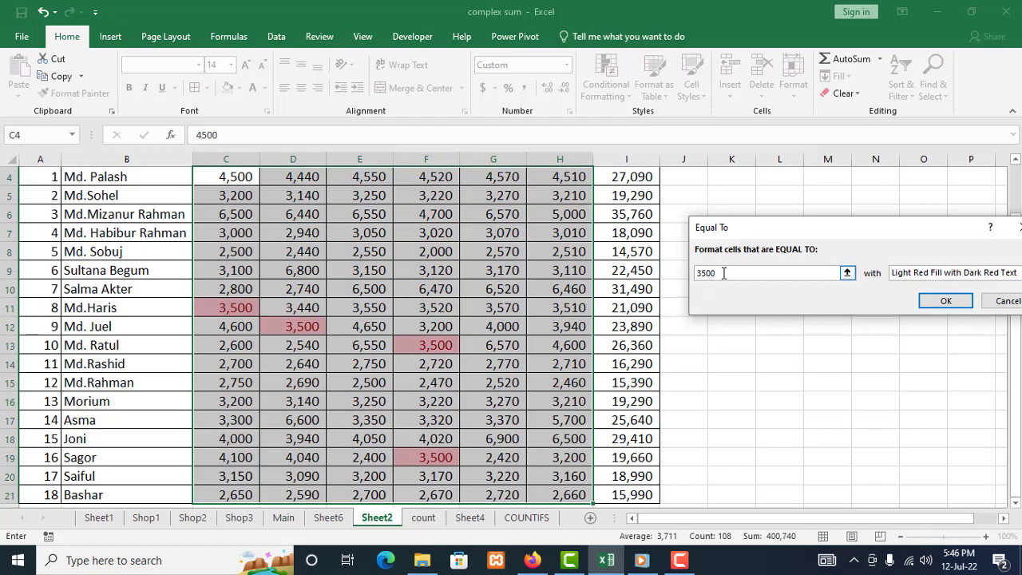
Change the Equal To value to 4500, check the whole table for matches, and cancel the rule.
key("BackSpace")
key("BackSpace")
key("BackSpace")
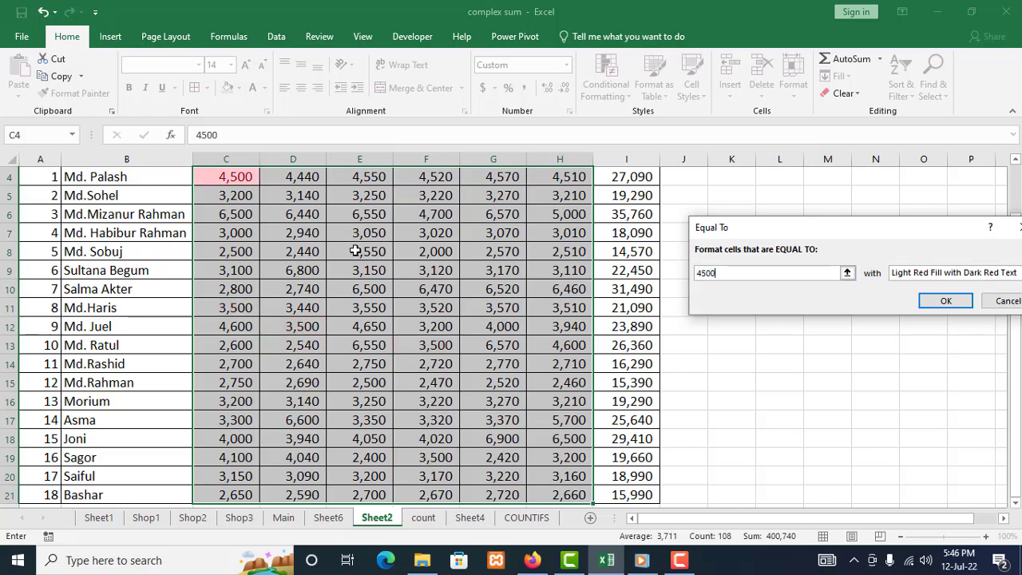
scroll(355, 250, "up", 1)
scroll(371, 277, "down", 3)
scroll(370, 276, "up", 3)
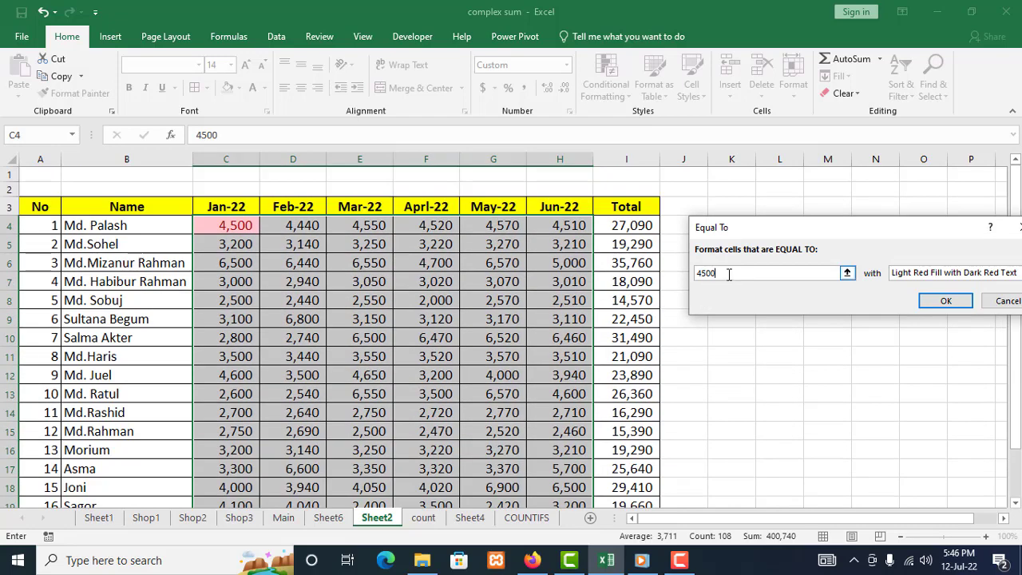
left_click(997, 304)
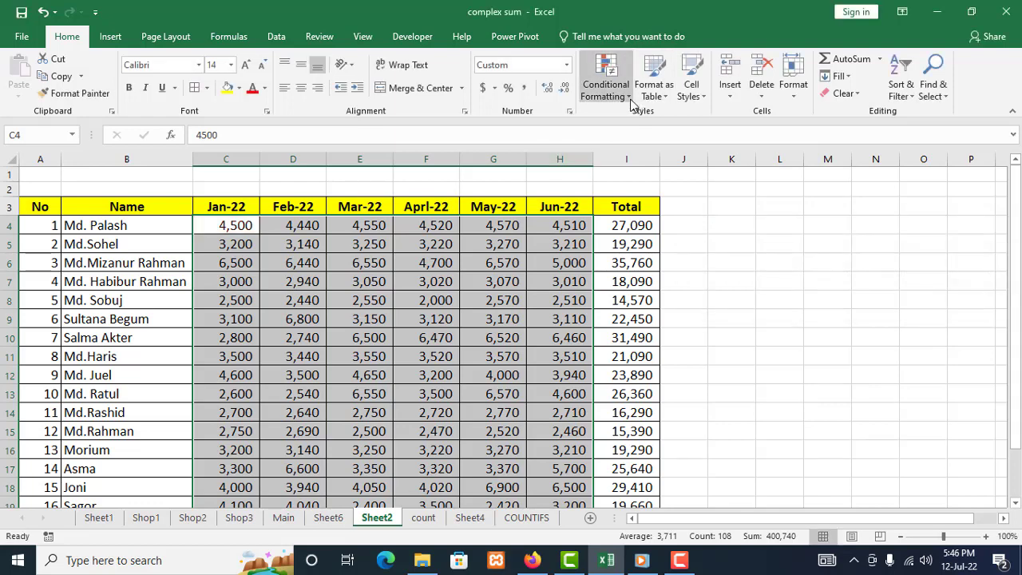
Preview a Duplicate Values highlight rule on the selected monthly amounts and cancel it without applying.
left_click(609, 88)
mouse_move(635, 123)
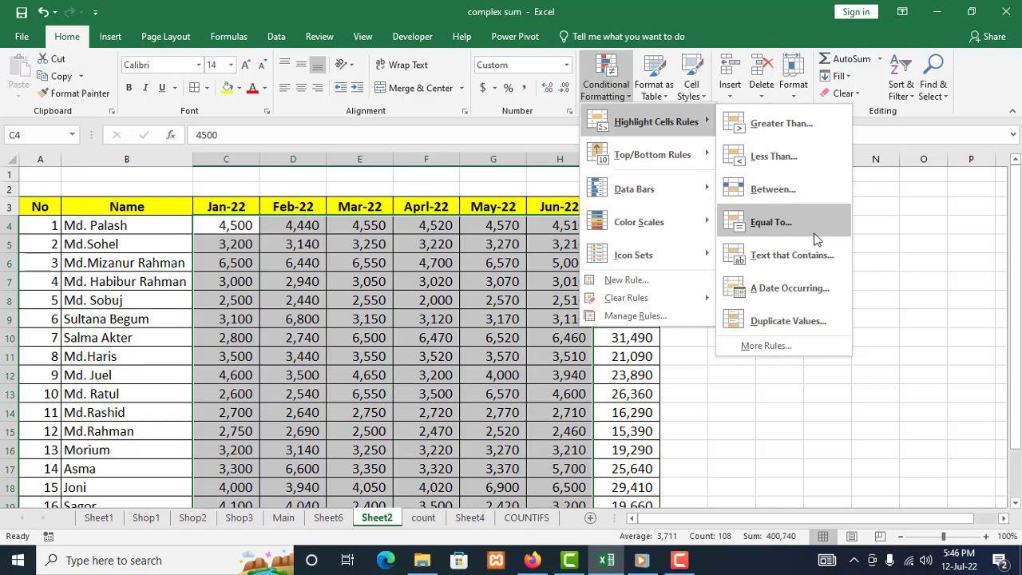
left_click(774, 323)
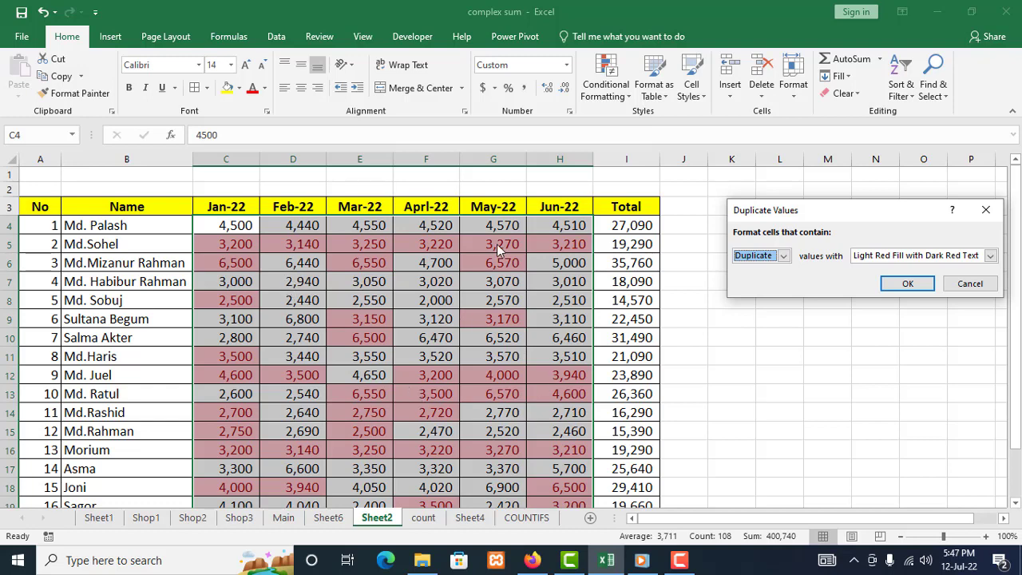
left_click(970, 283)
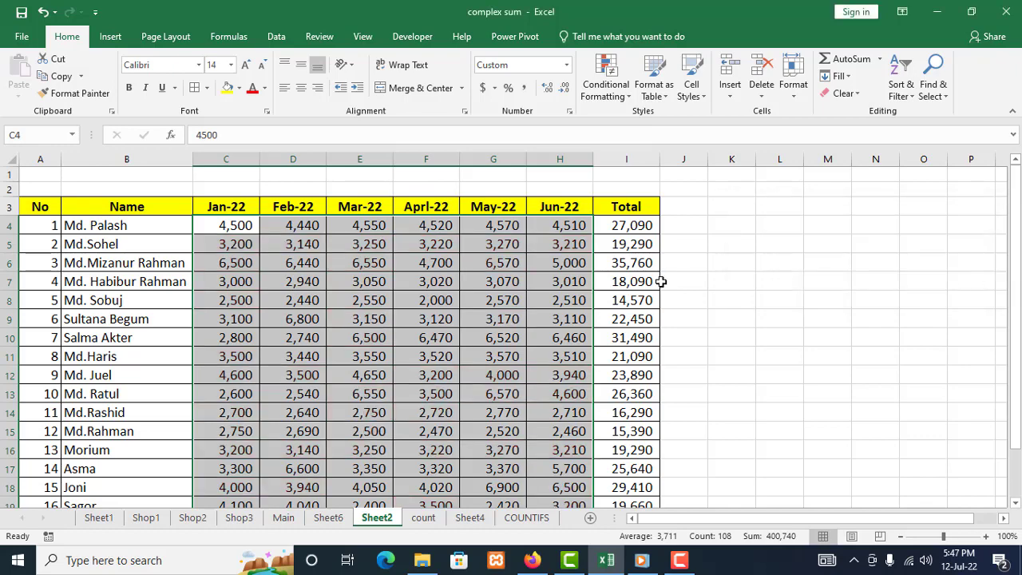
Copy the name in cell B4 and paste it over the name in B20.
scroll(148, 294, "down", 2)
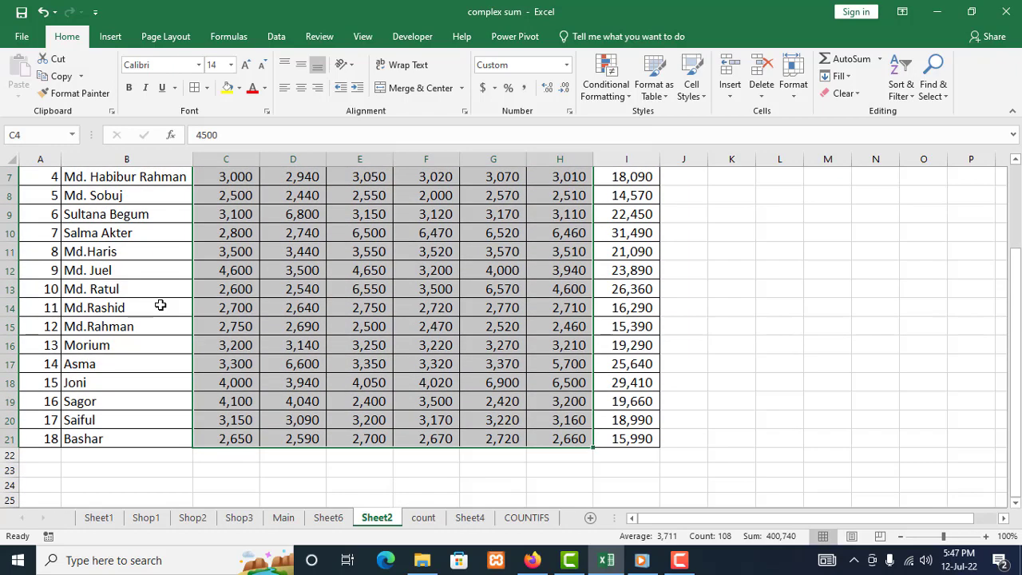
scroll(160, 305, "up", 2)
right_click(150, 229)
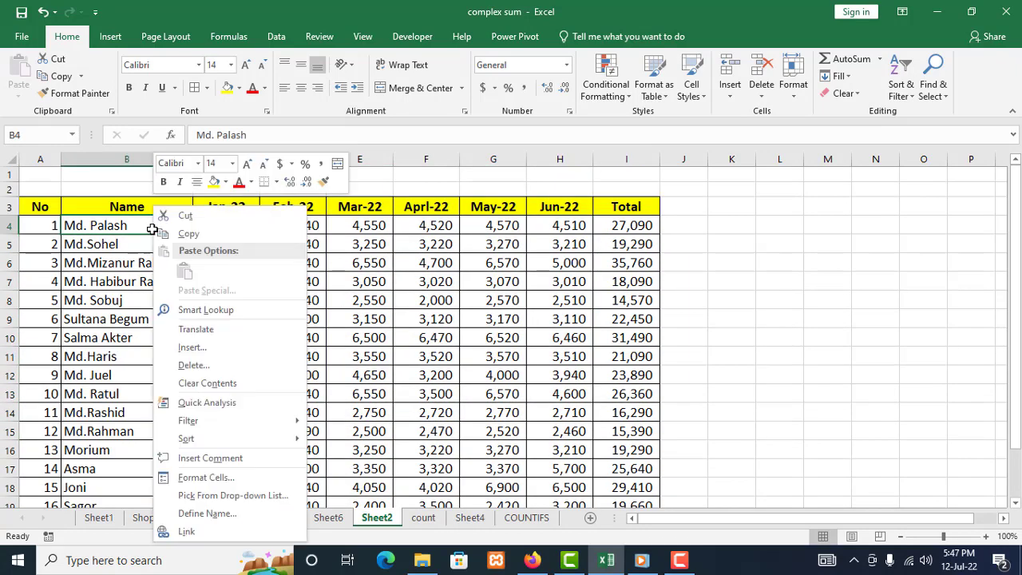
left_click(165, 234)
scroll(155, 295, "down", 3)
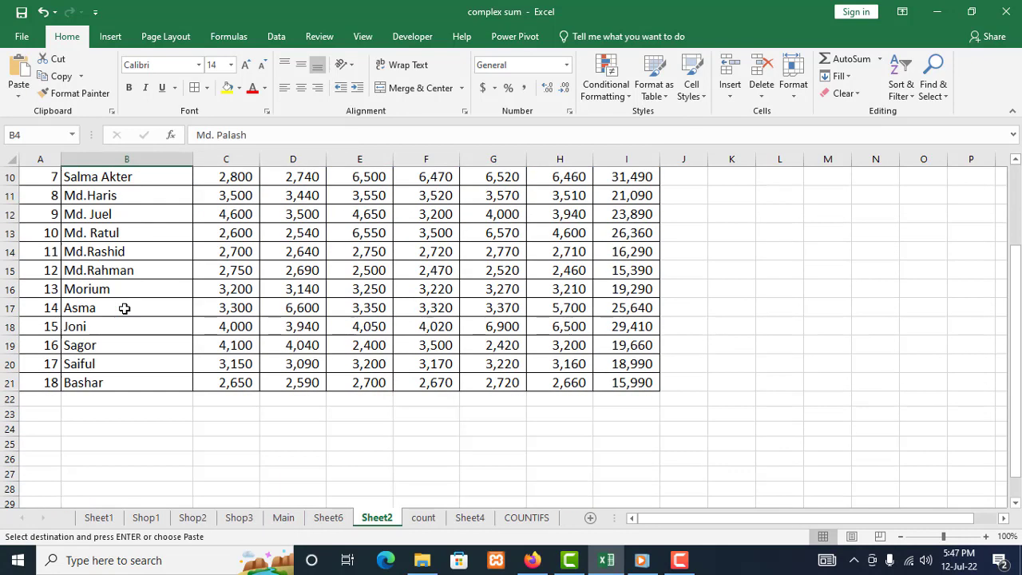
right_click(107, 359)
left_click(141, 90)
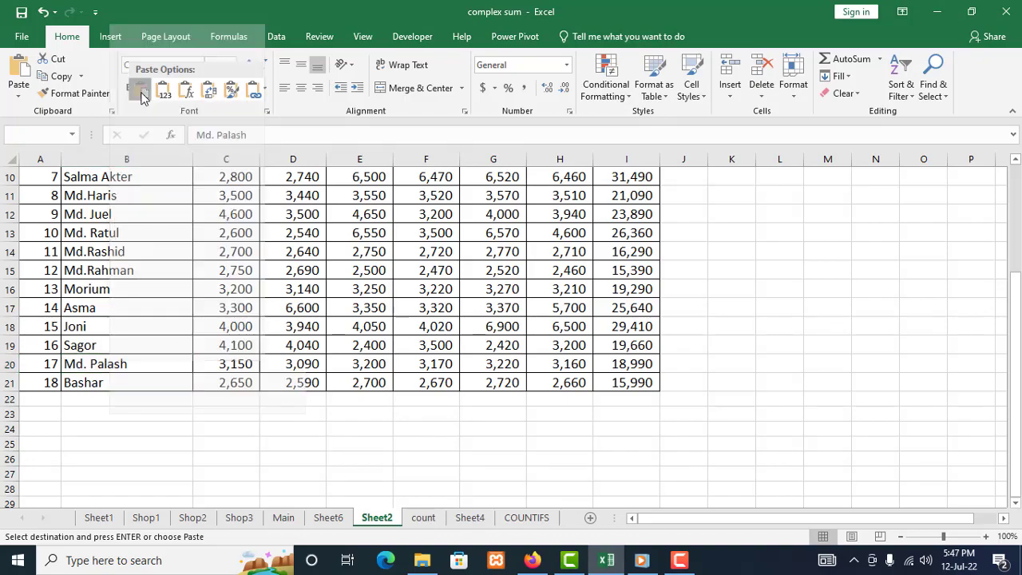
Select the names in B4:B21 and start a Text That Contains highlight rule on them.
scroll(156, 329, "up", 2)
scroll(156, 329, "up", 1)
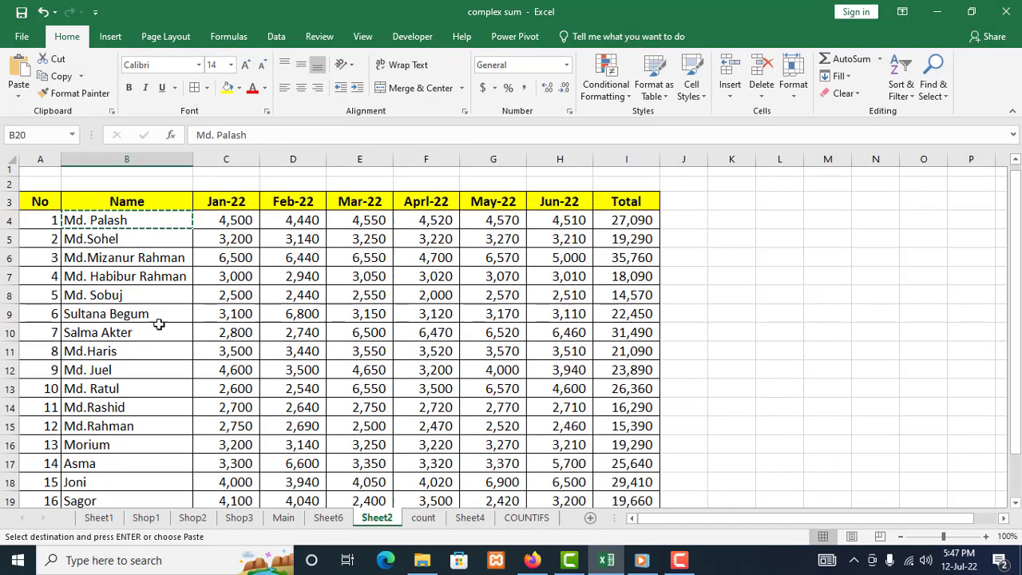
left_click_drag(160, 226, 160, 483)
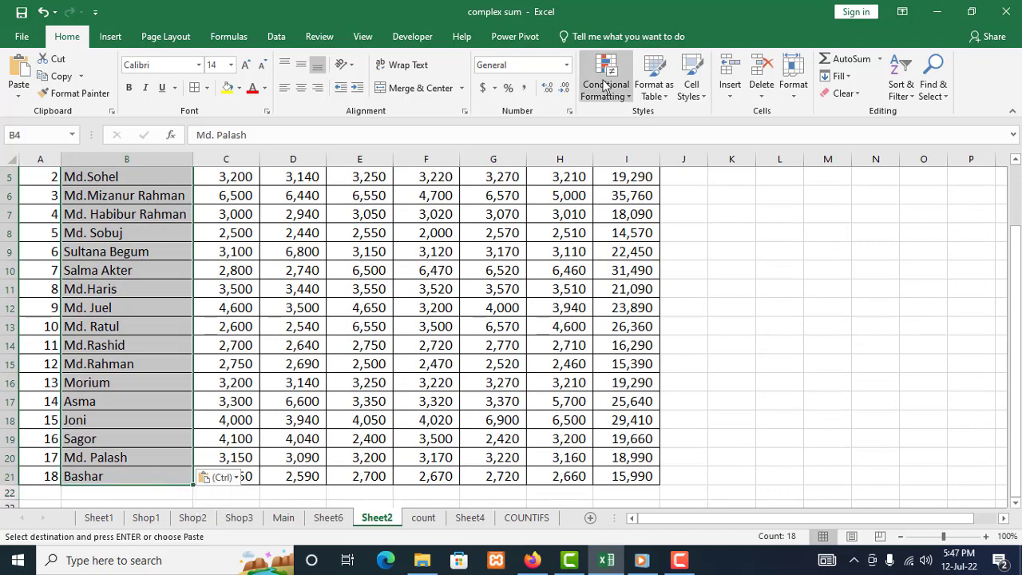
left_click(630, 96)
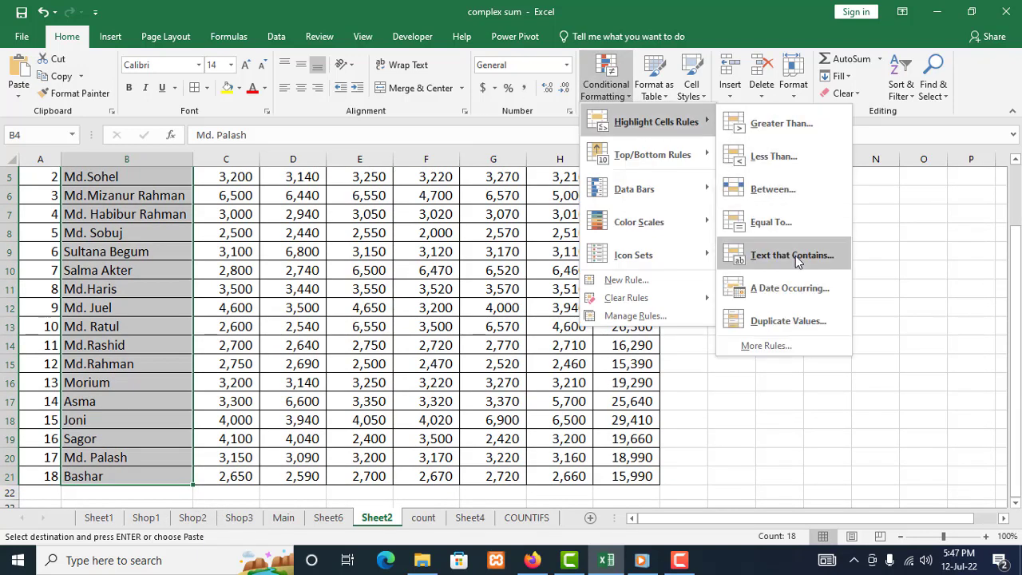
left_click(795, 256)
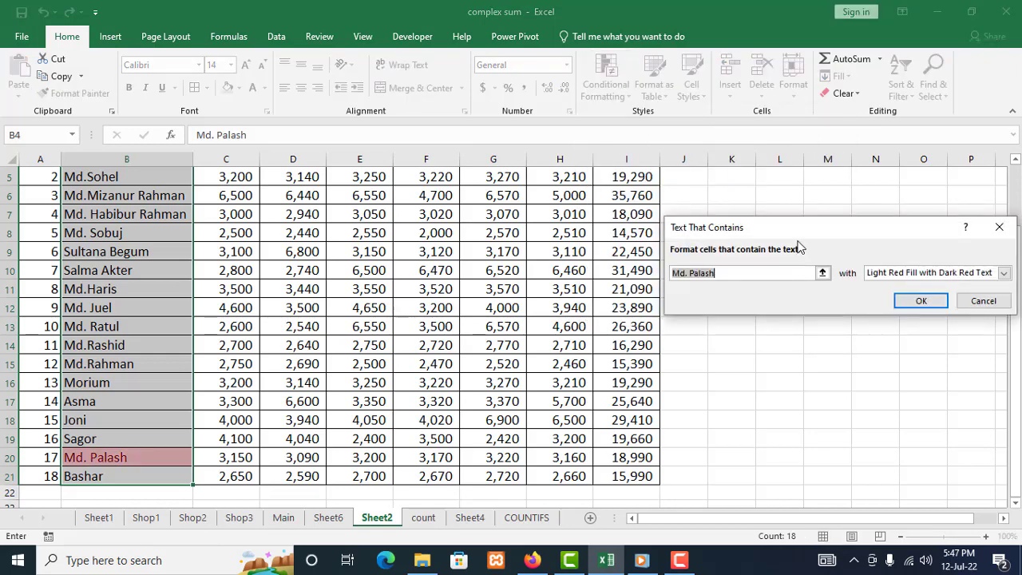
Examine the Name column for cells matching the Text That Contains rule and cancel the rule.
scroll(279, 239, "up", 2)
scroll(281, 243, "down", 3)
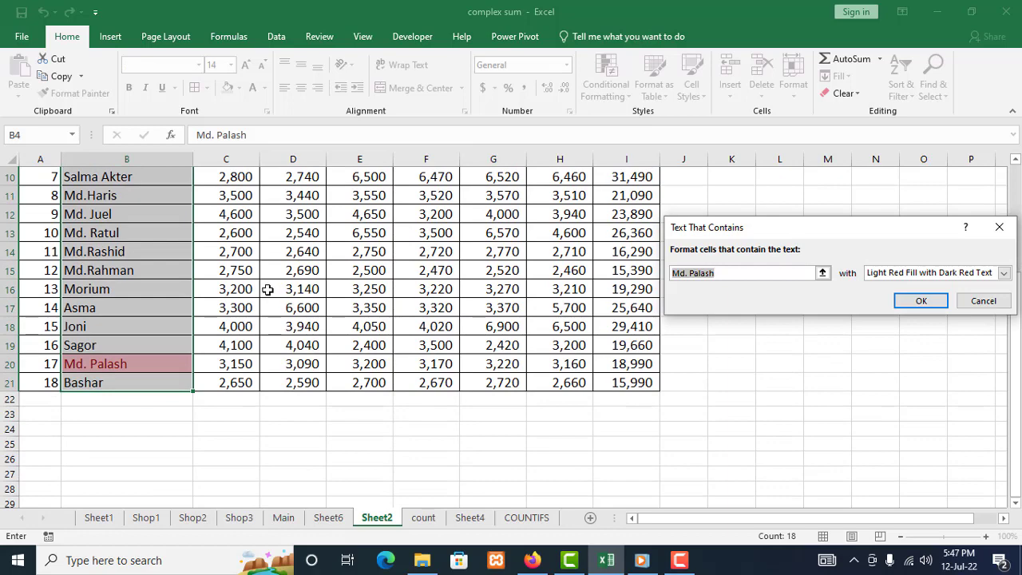
scroll(143, 326, "up", 1)
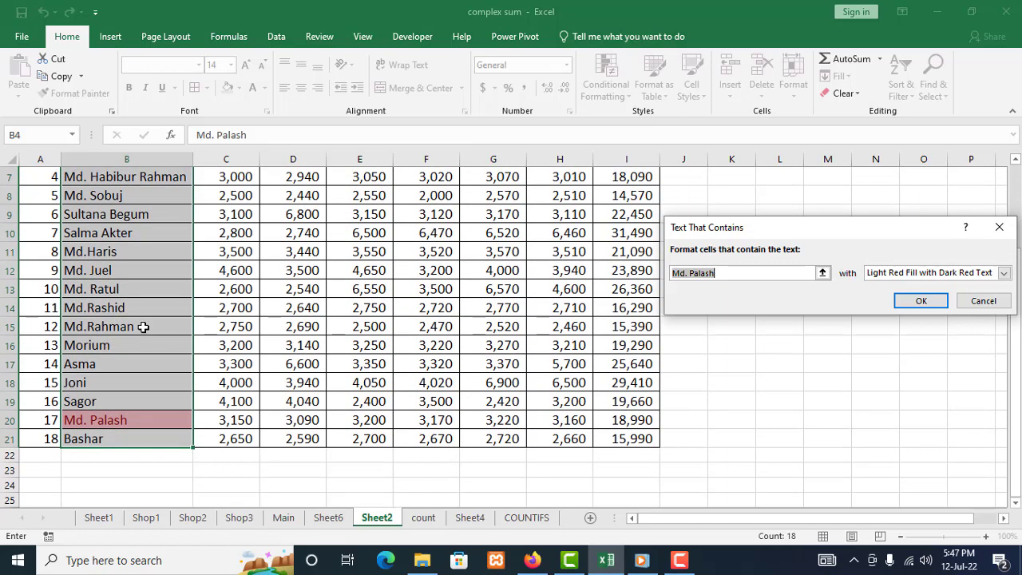
scroll(168, 323, "up", 1)
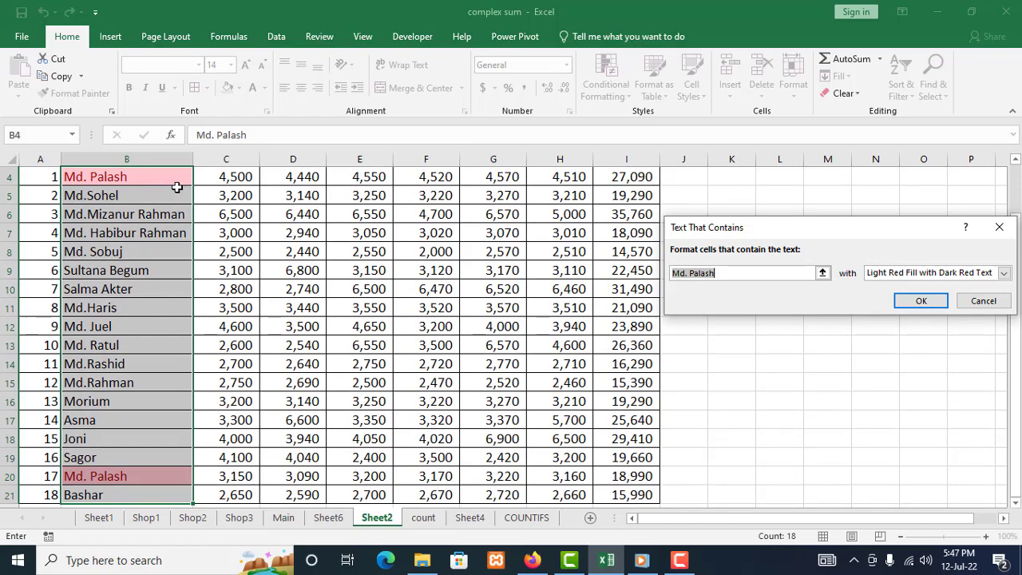
scroll(154, 343, "up", 1)
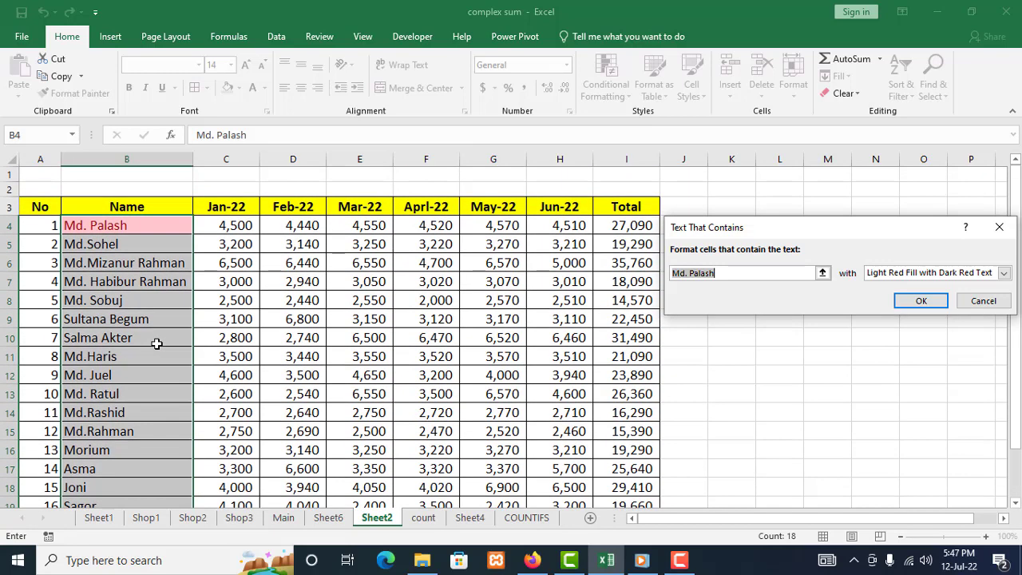
scroll(165, 428, "down", 2)
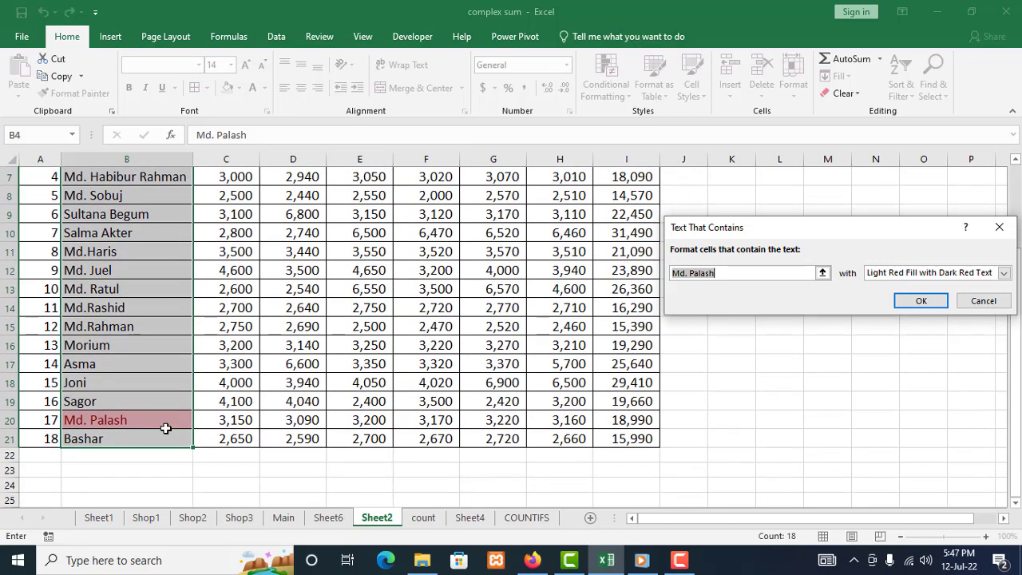
scroll(165, 429, "up", 1)
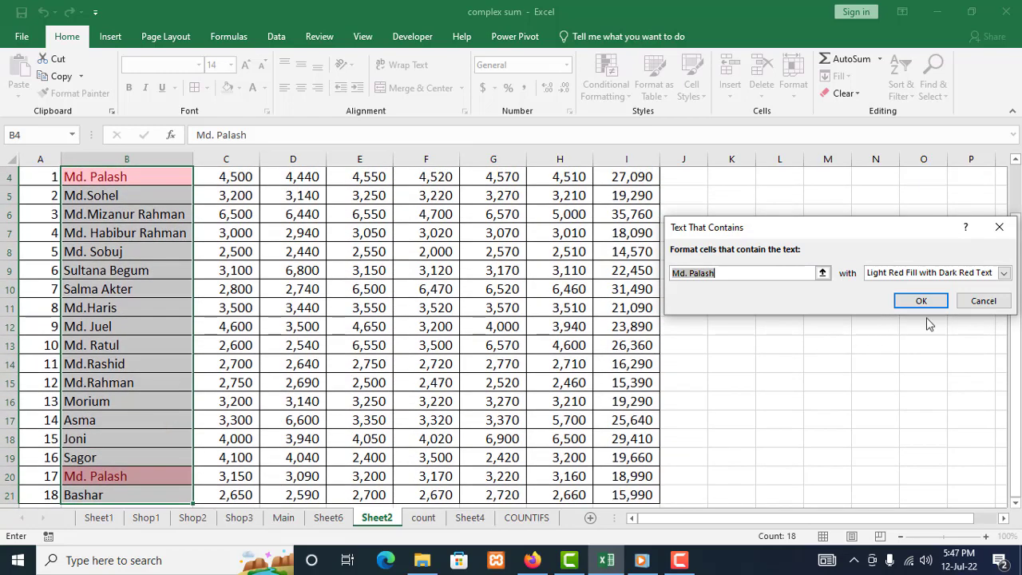
left_click(986, 302)
scroll(715, 328, "up", 1)
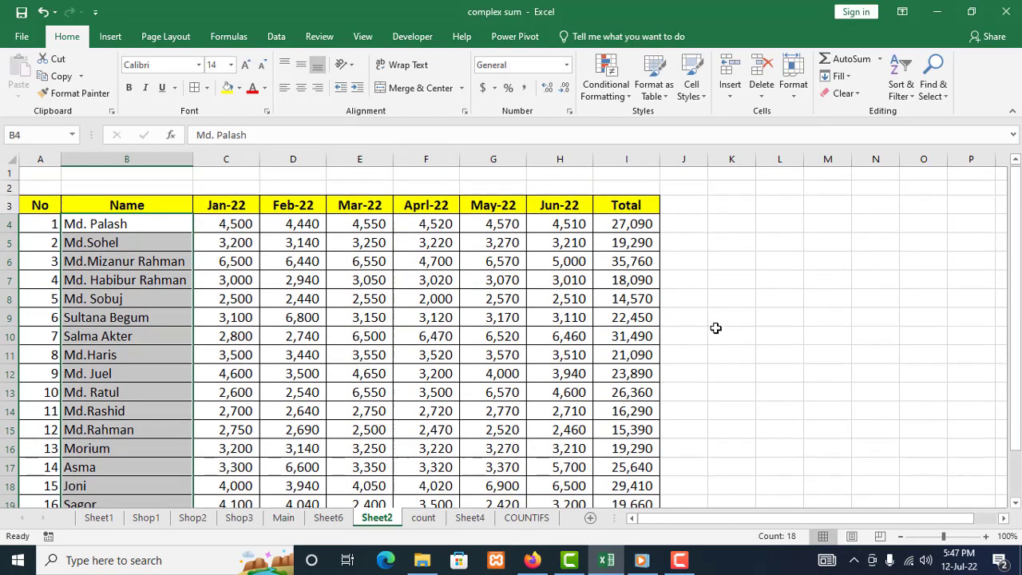
left_click(630, 101)
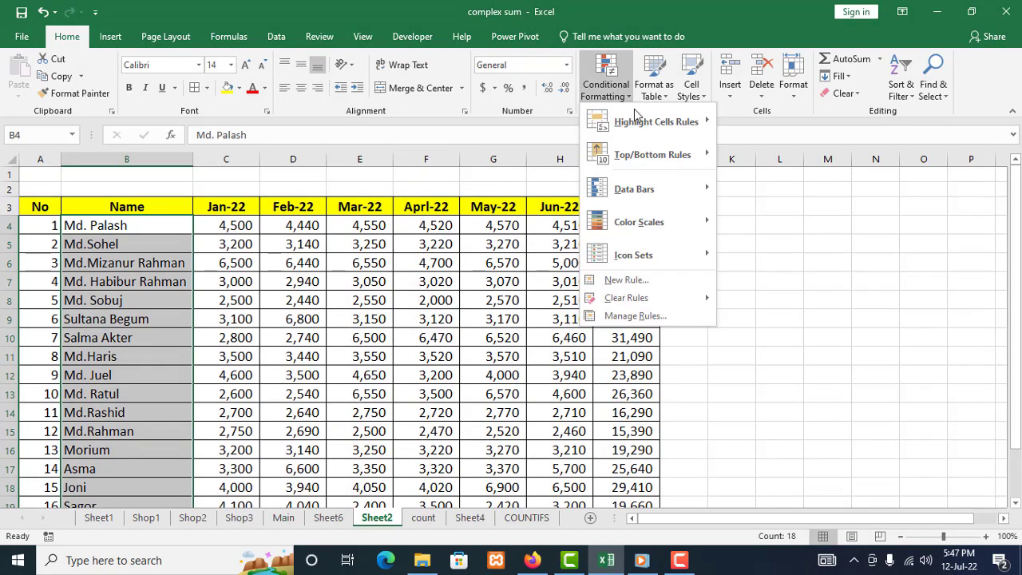
mouse_move(636, 156)
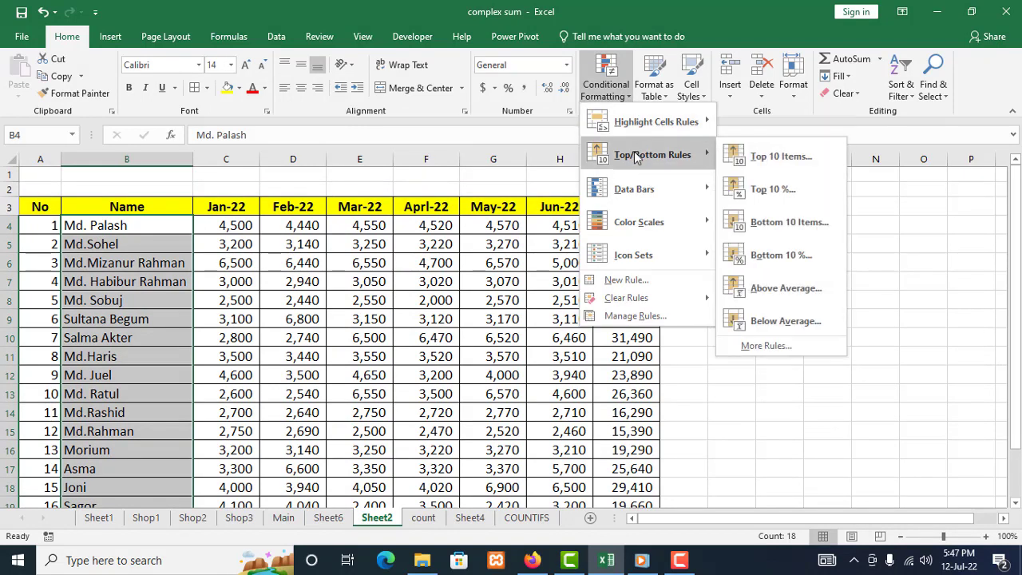
left_click(704, 450)
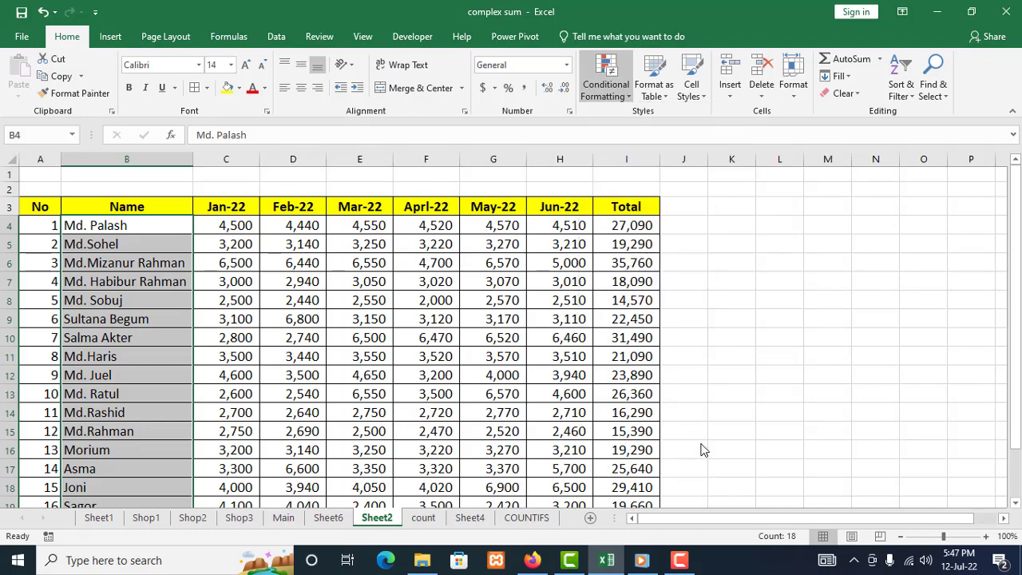
Select the monthly amounts in C4:H21 and start a Top 10 Items conditional formatting rule.
left_click(251, 225)
left_click_drag(251, 225, 541, 477)
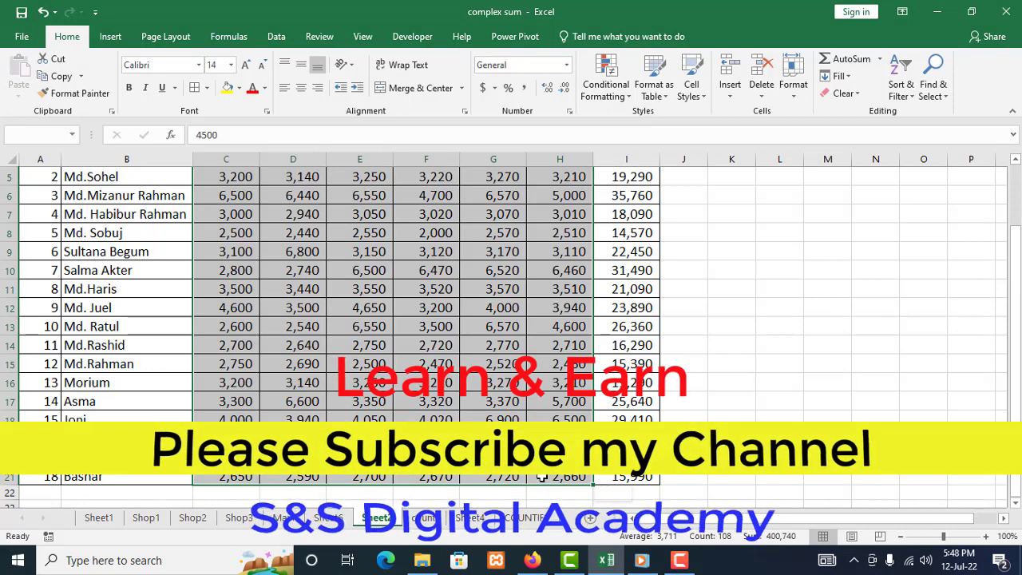
left_click(627, 99)
mouse_move(658, 157)
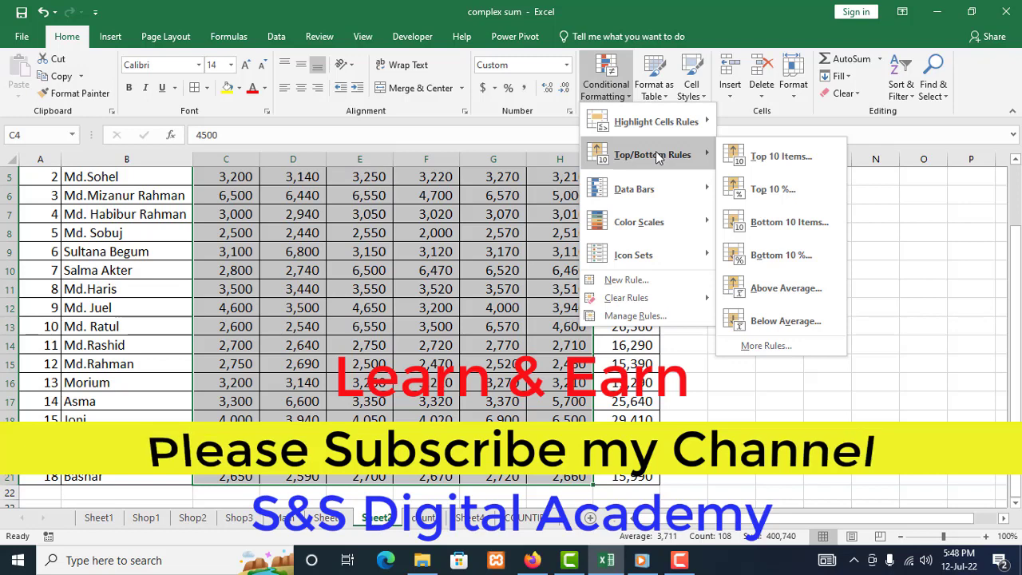
left_click(806, 158)
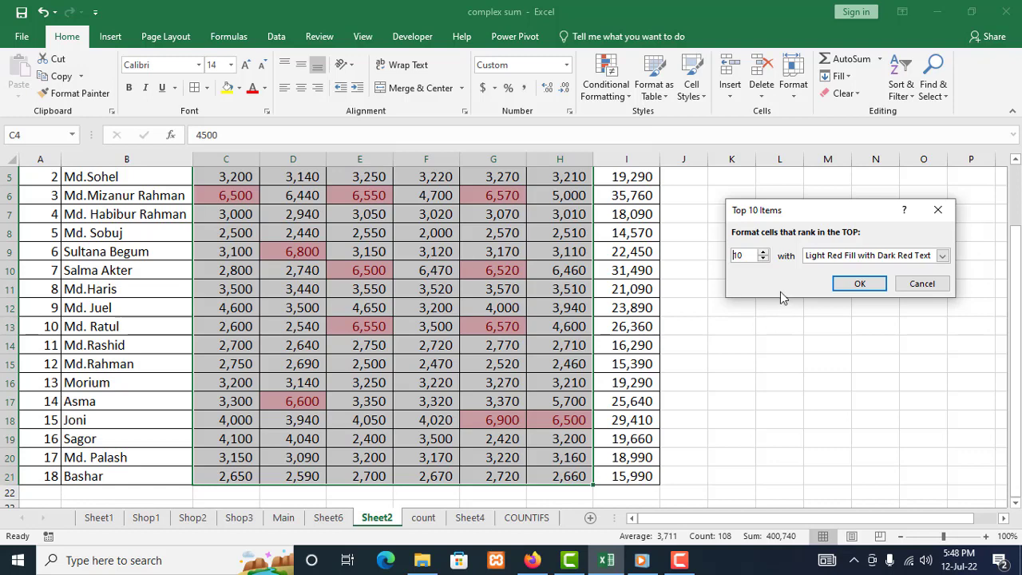
Raise the number of top-ranked items in the rule to 20.
left_click(763, 252)
left_click(763, 252)
left_click(763, 252)
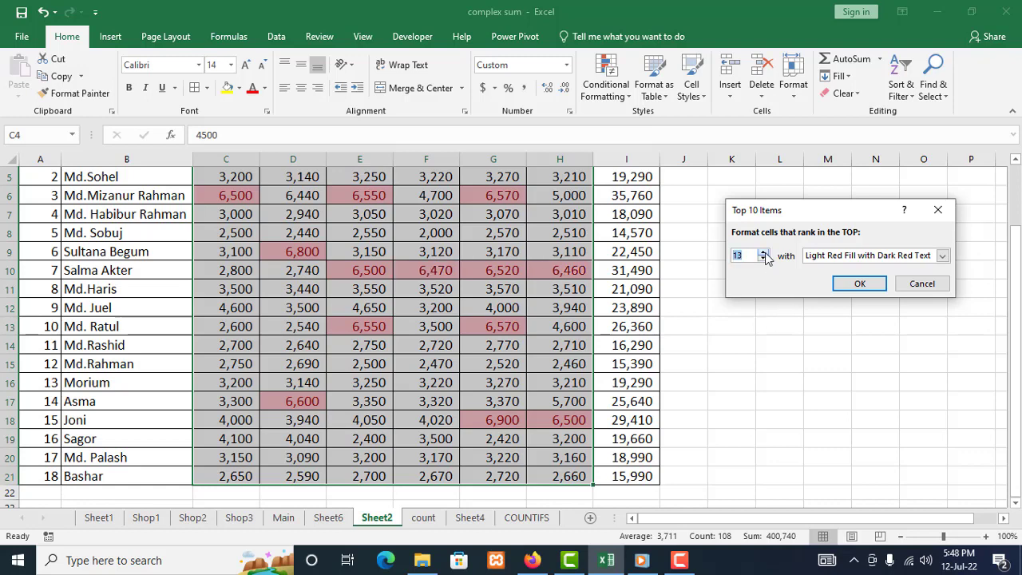
left_click(763, 252)
left_click(763, 252)
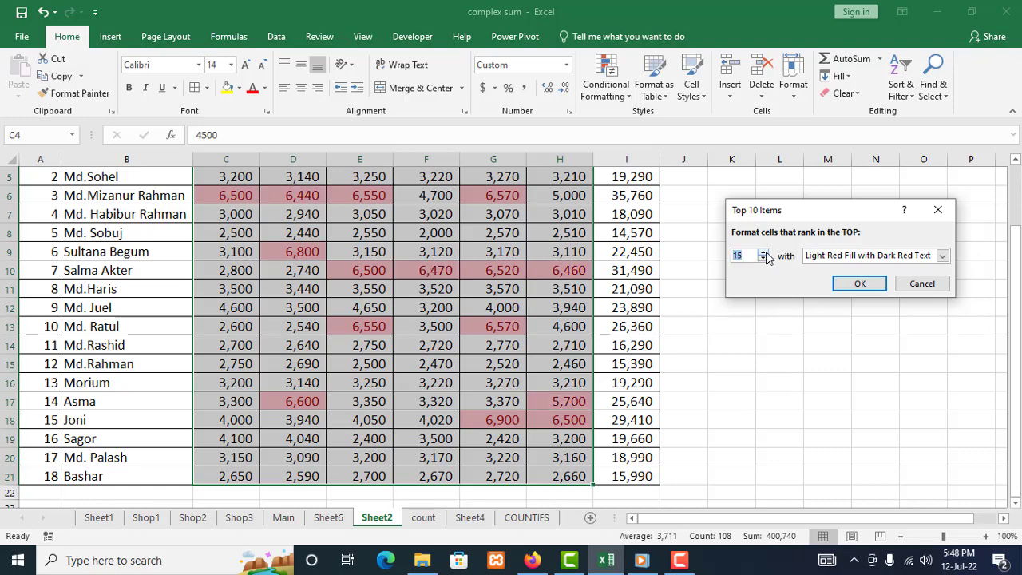
left_click(763, 252)
left_click(763, 252)
left_click(763, 252)
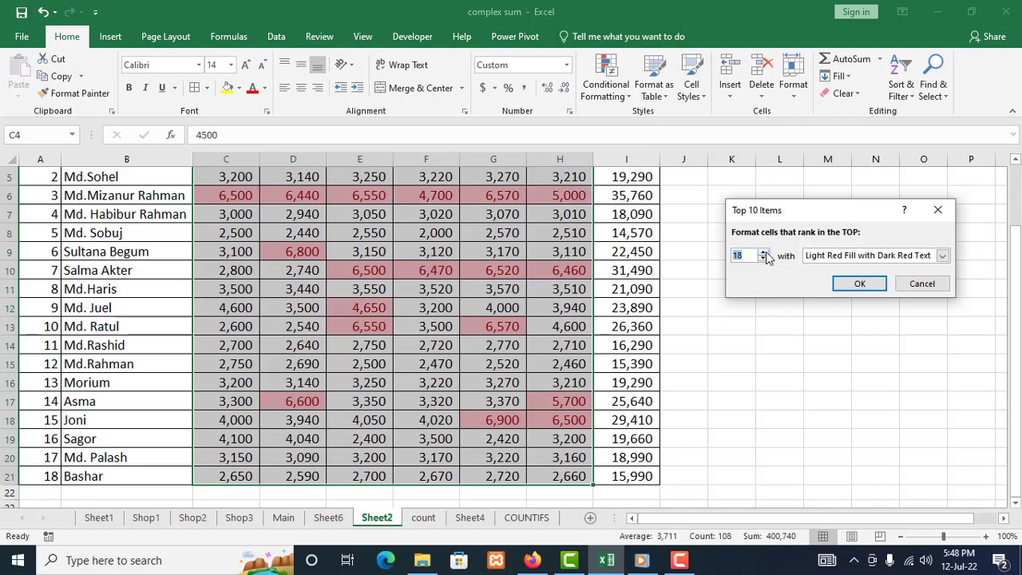
left_click(763, 252)
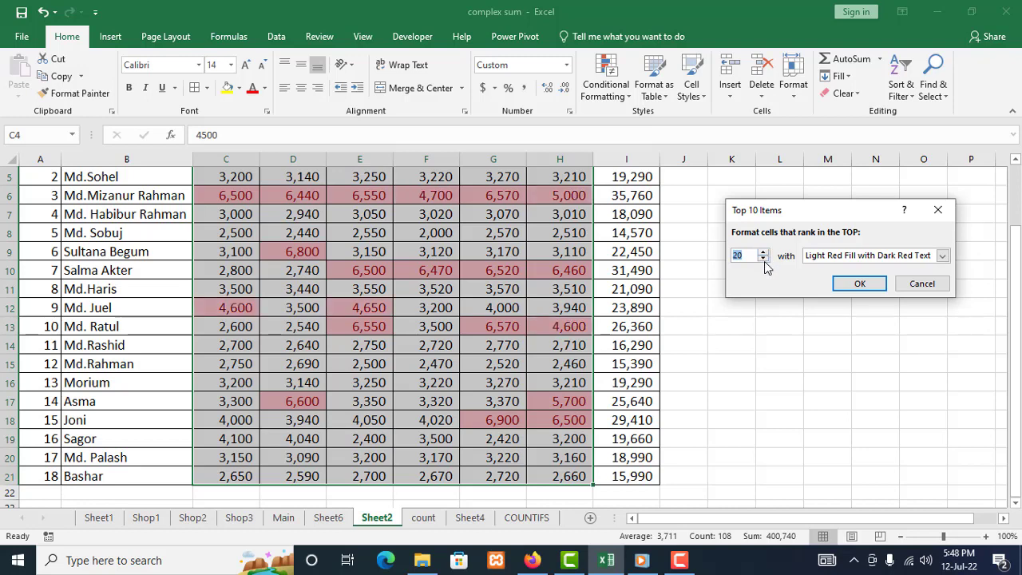
Lower the number of top-ranked items to 5 and cancel the rule without applying it.
left_click(764, 259)
left_click(764, 258)
left_click(764, 258)
left_click(764, 258)
left_click(764, 259)
left_click(764, 259)
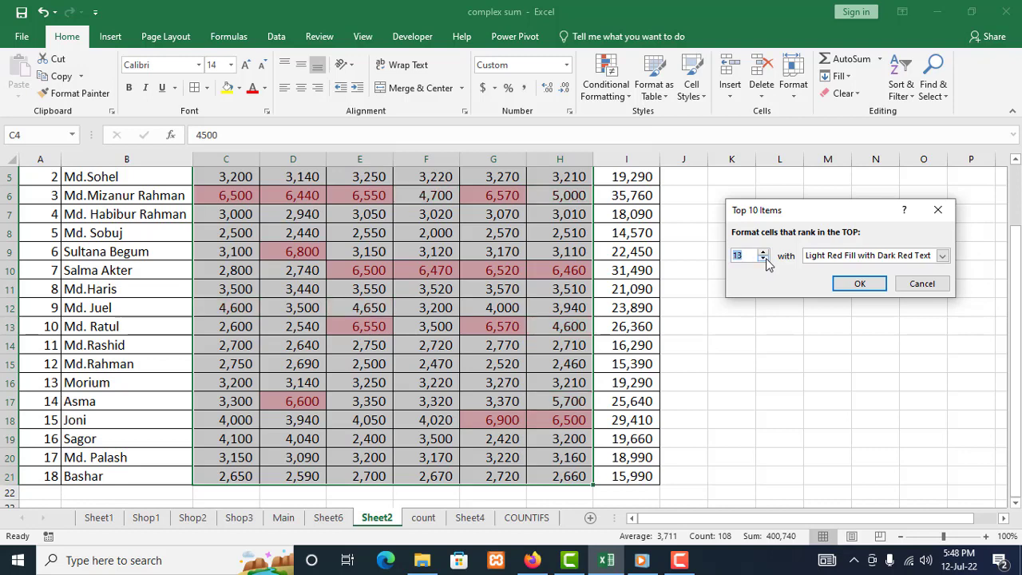
left_click(764, 258)
left_click(764, 259)
left_click(764, 258)
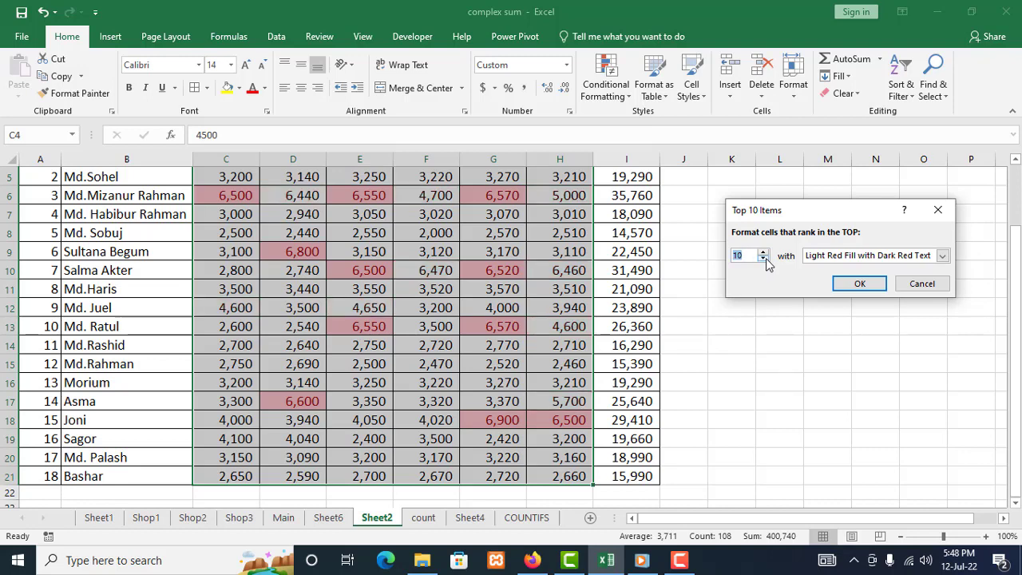
left_click(763, 260)
left_click(763, 260)
left_click(763, 259)
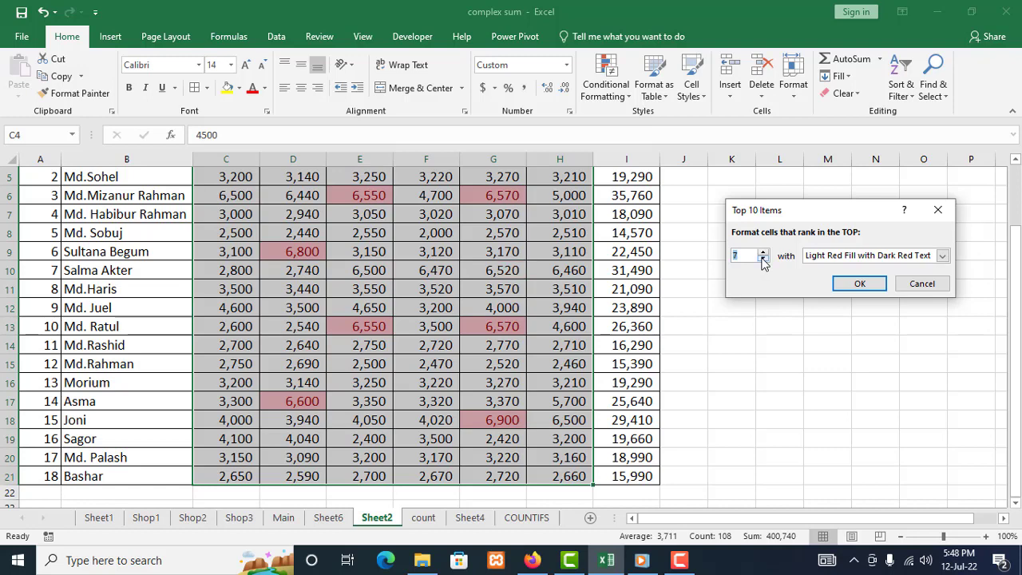
left_click(763, 259)
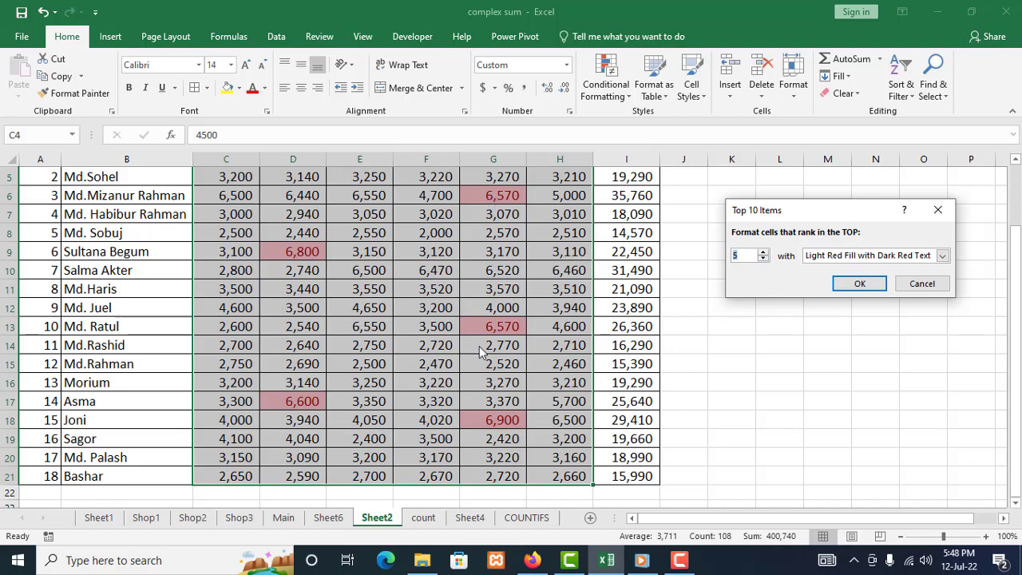
left_click(921, 284)
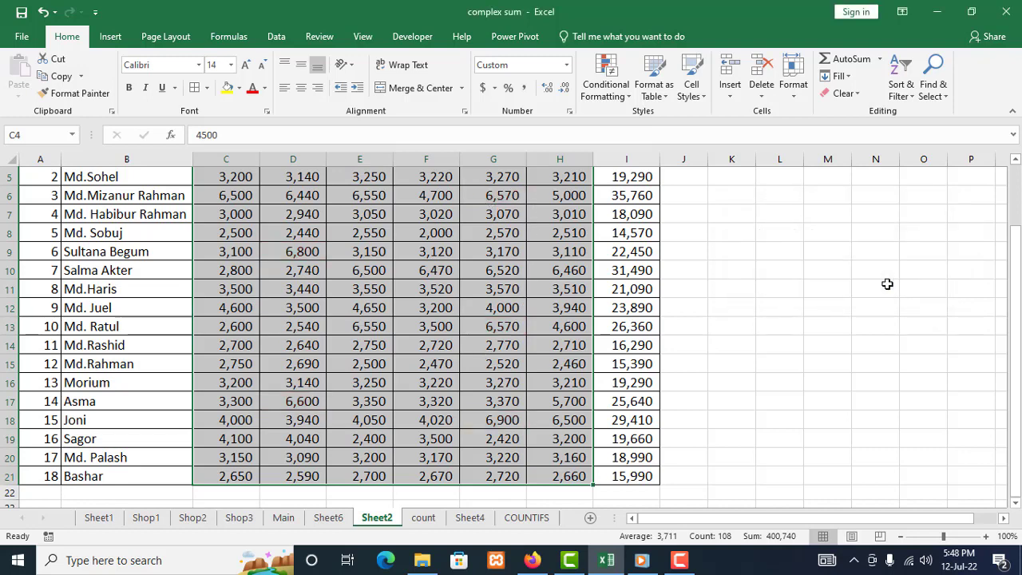
Preview a Bottom 10 Items conditional formatting rule on the selected monthly amounts and cancel it without applying.
left_click(629, 106)
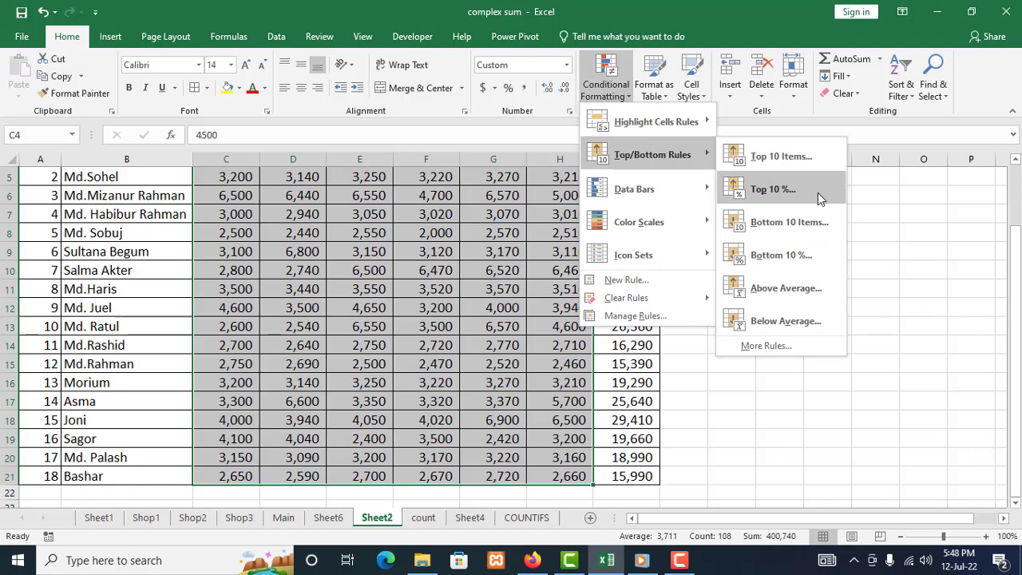
left_click(802, 232)
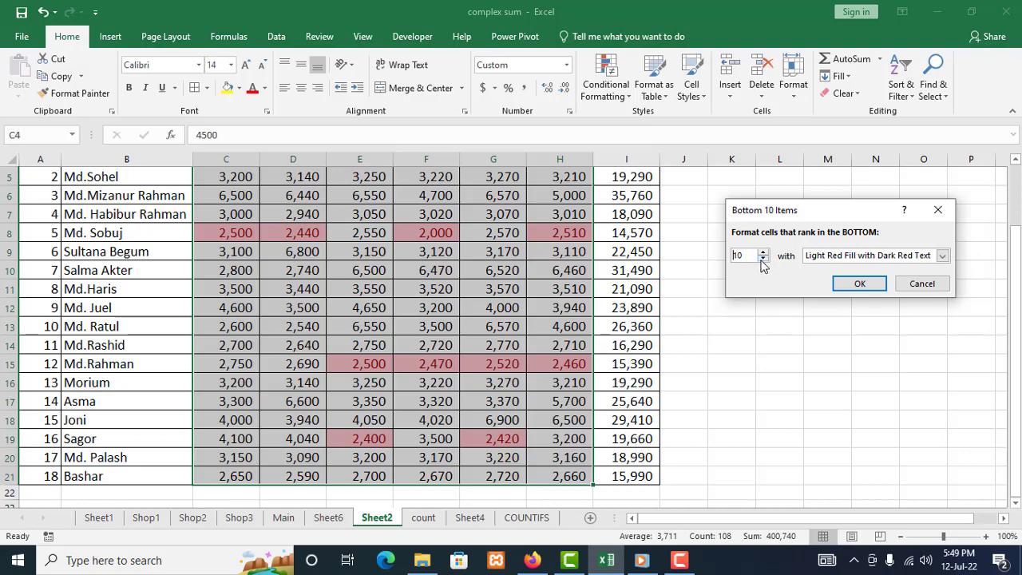
left_click(921, 283)
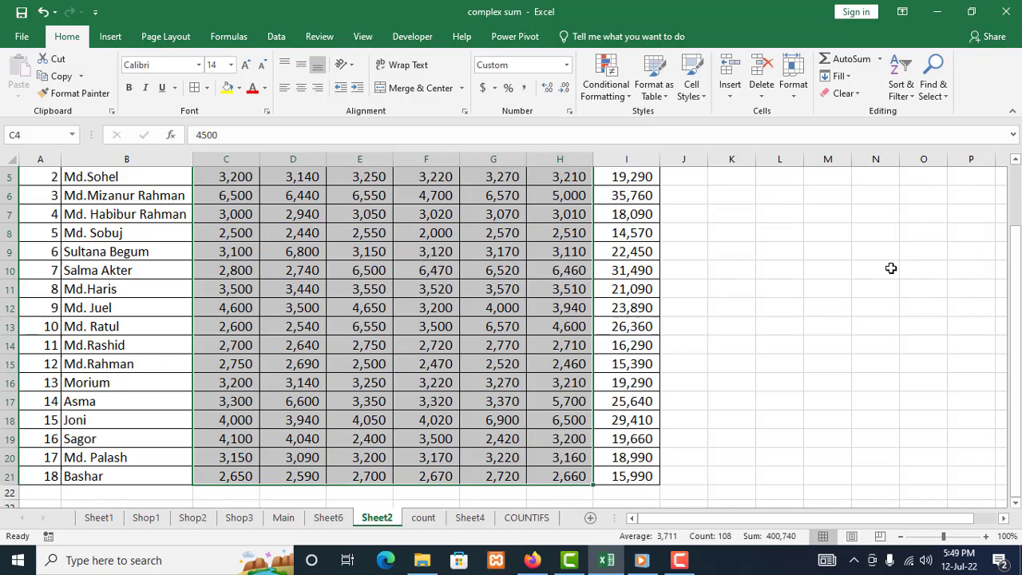
left_click(606, 97)
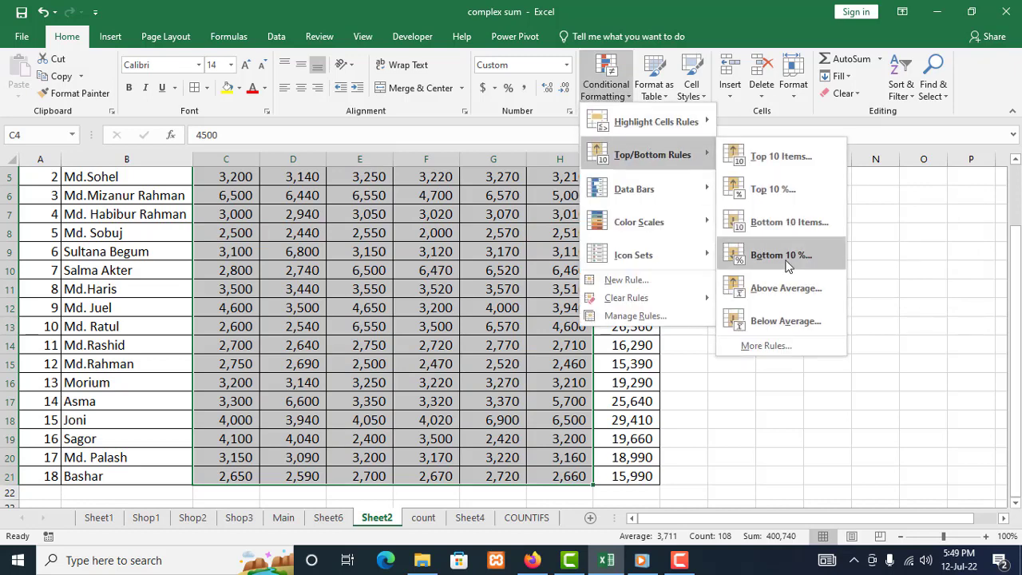
left_click(761, 405)
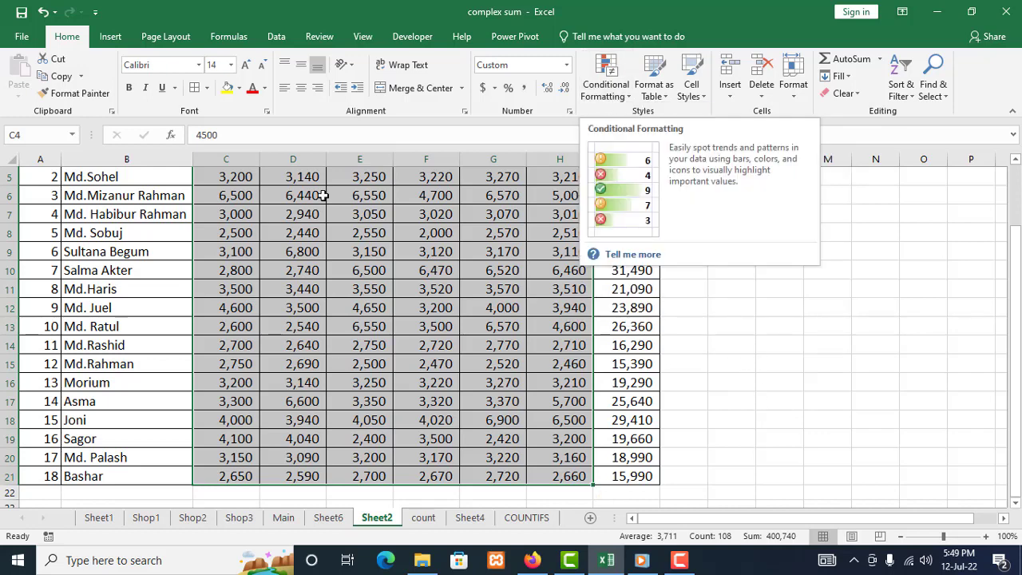
scroll(348, 231, "up", 1)
scroll(349, 231, "down", 2)
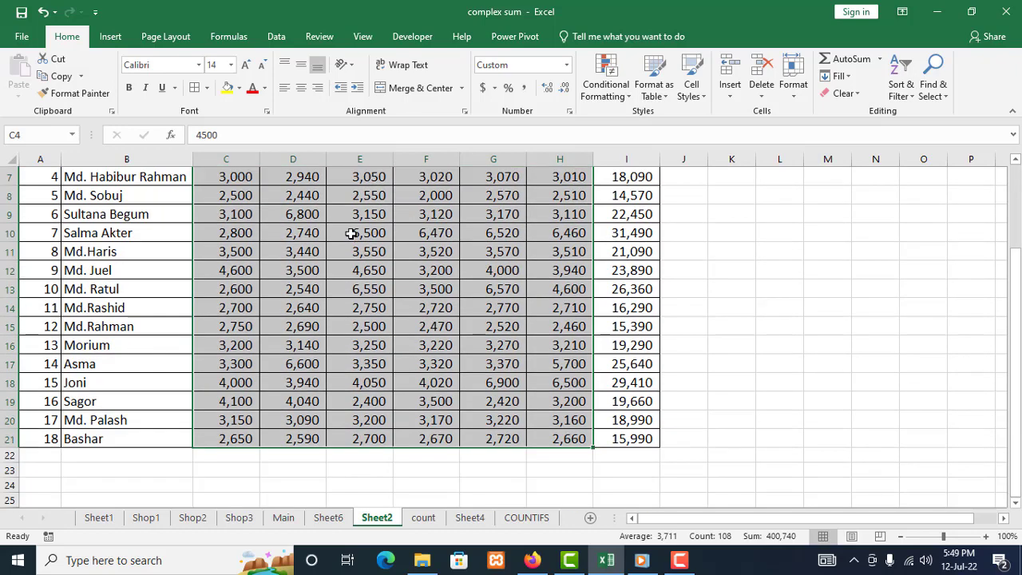
Switch to Sheet4 and examine the closing stock values and formulas in G5:G8 against the listed formatting conditions.
left_click(468, 517)
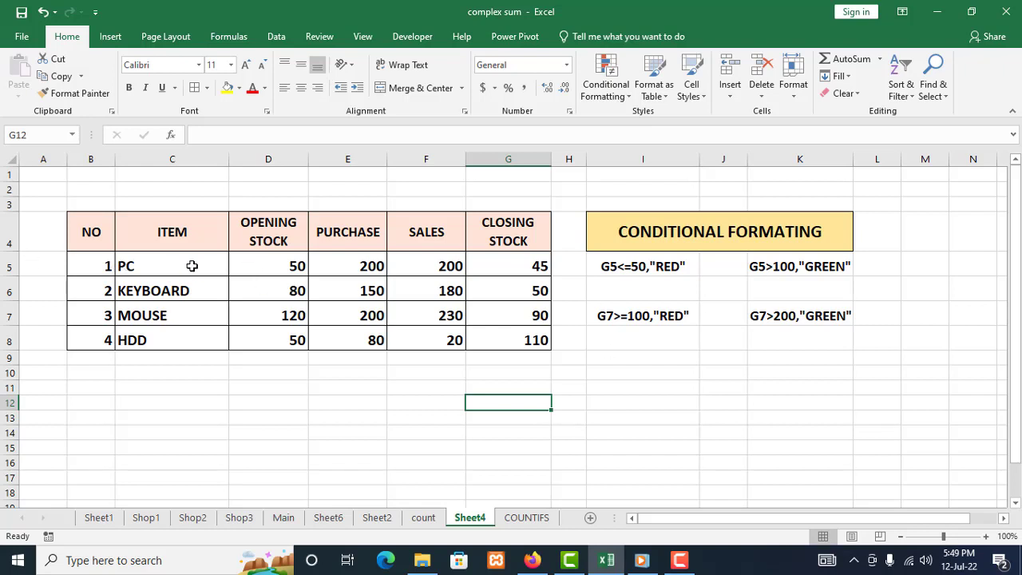
left_click(519, 268)
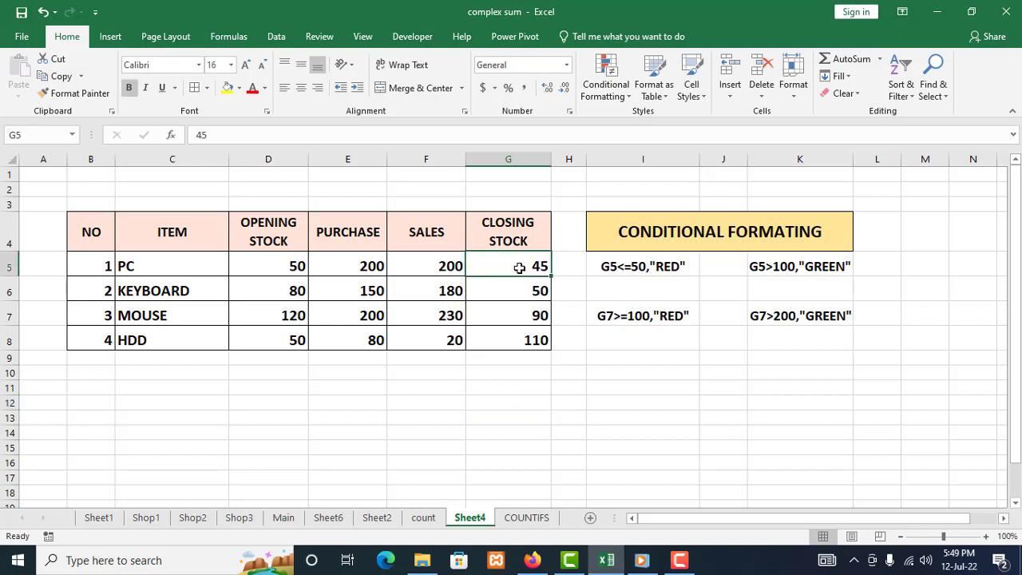
left_click(514, 289)
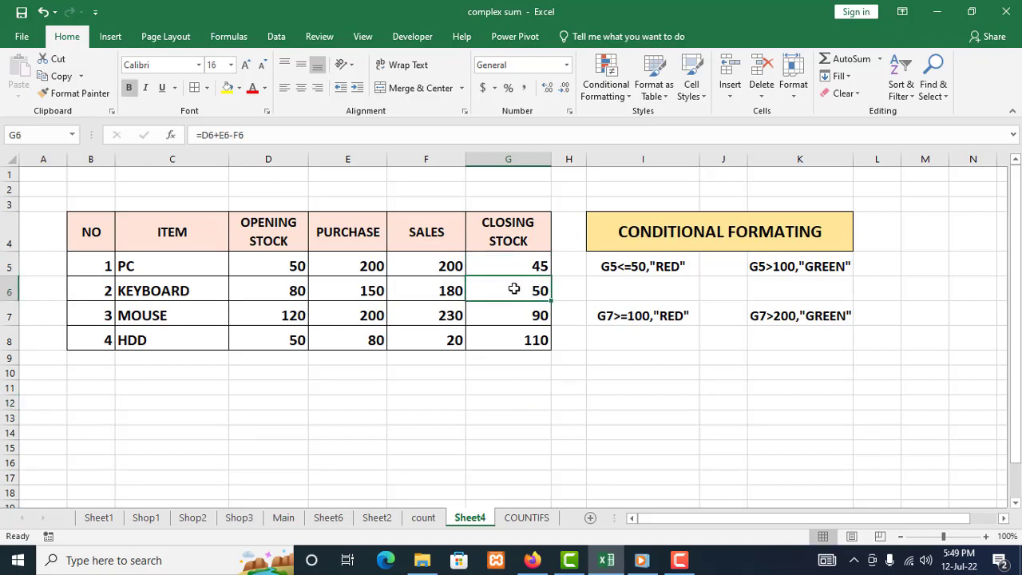
left_click(508, 314)
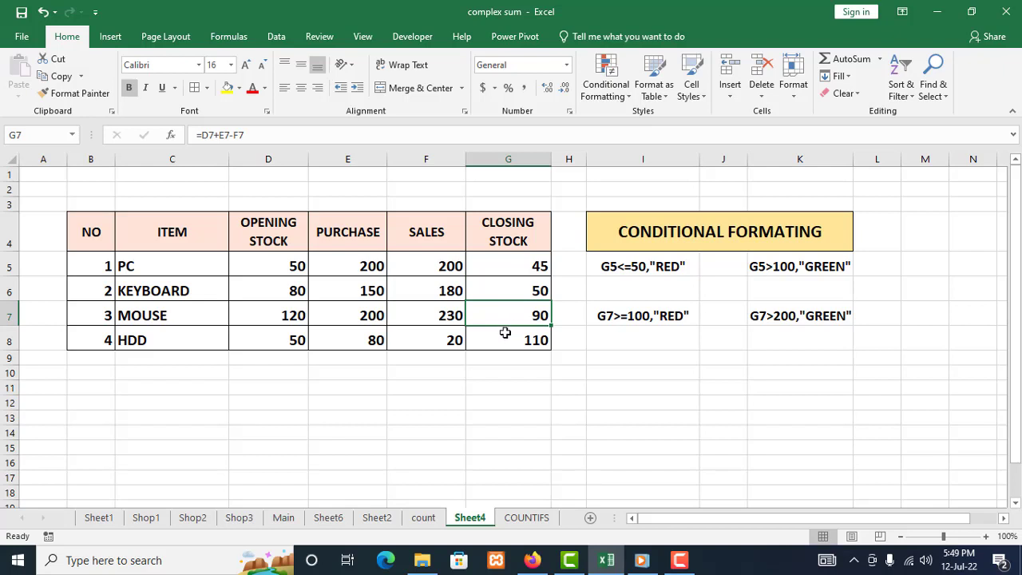
left_click(504, 334)
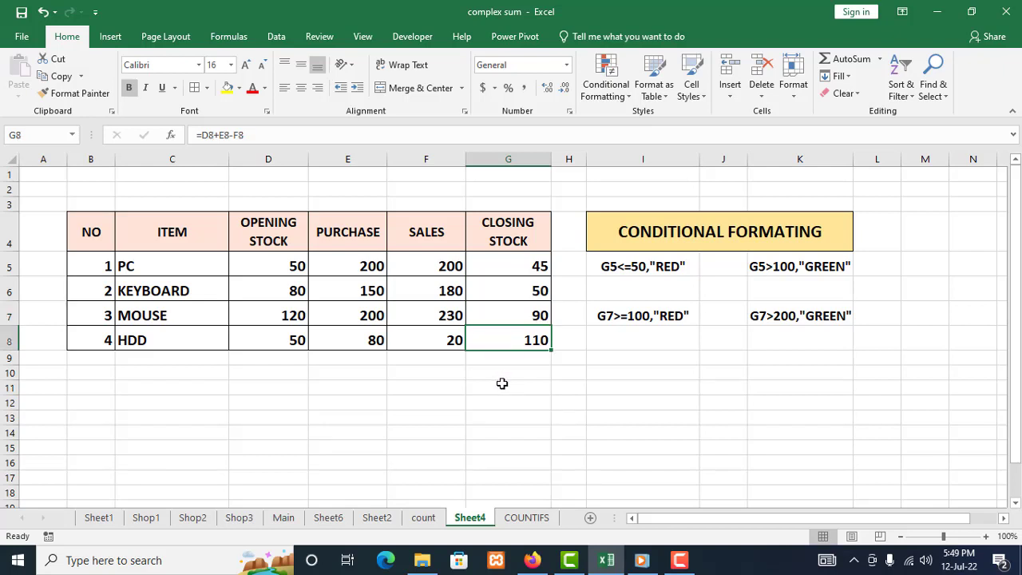
left_click(524, 270)
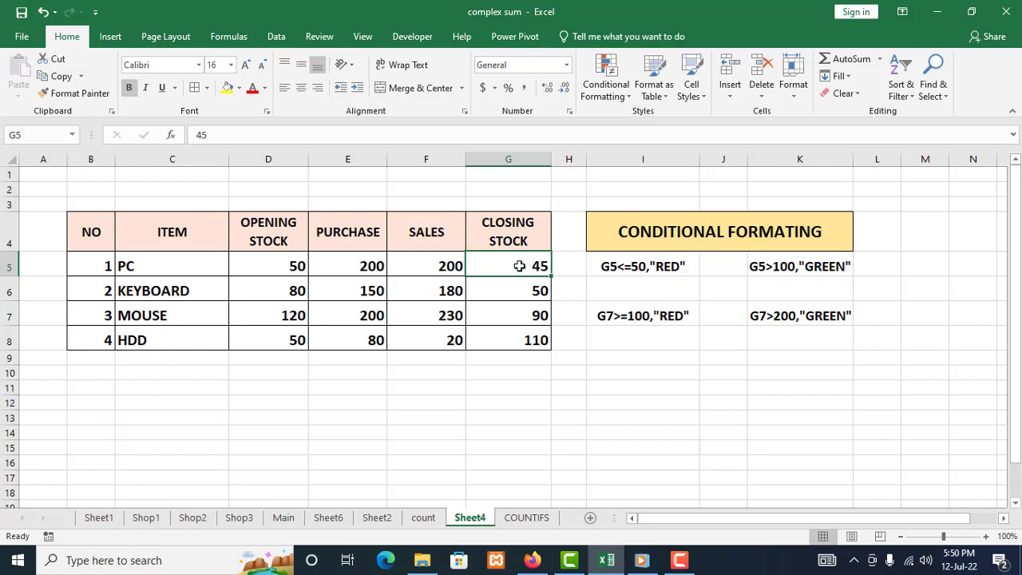
left_click(515, 316)
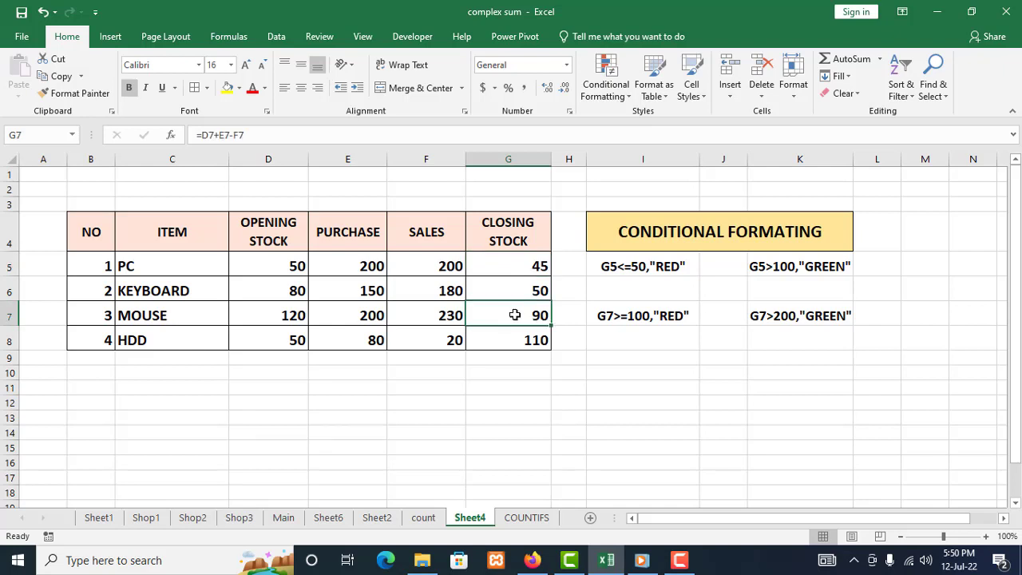
Correct the condition note in I7 to read G7<=100,"RED".
left_click(629, 323)
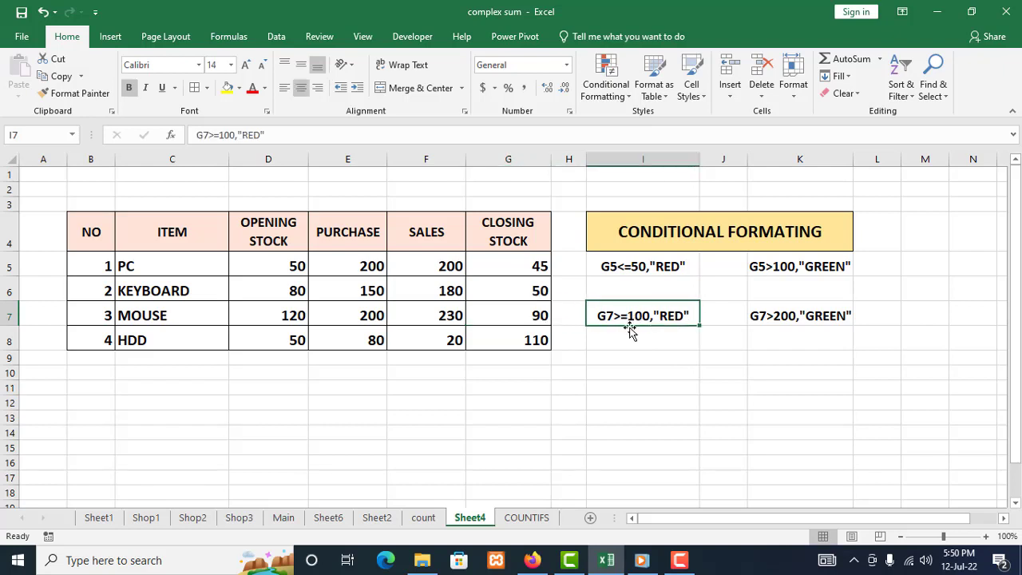
left_click(215, 135)
key("BackSpace")
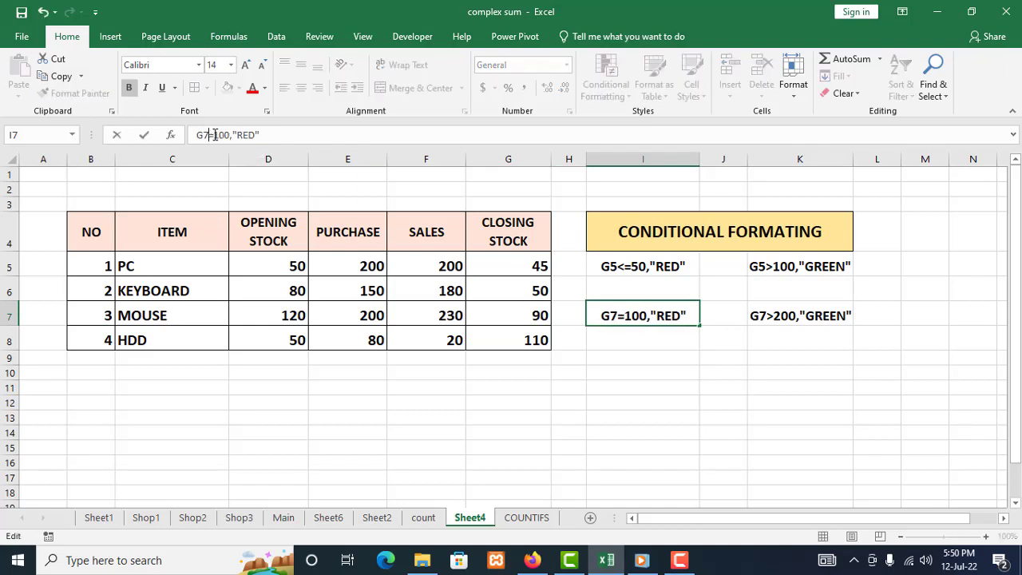
type("<")
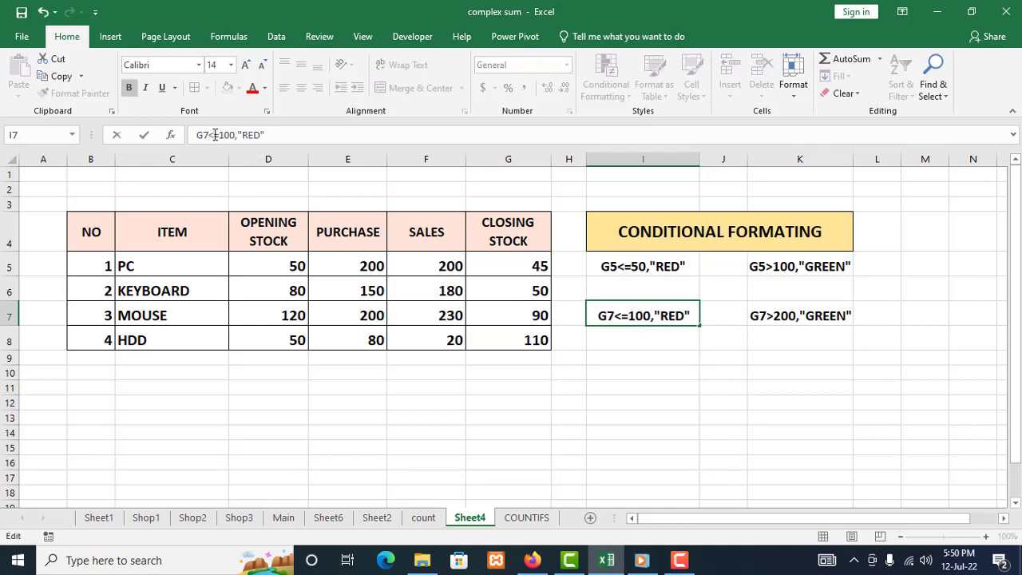
left_click(593, 356)
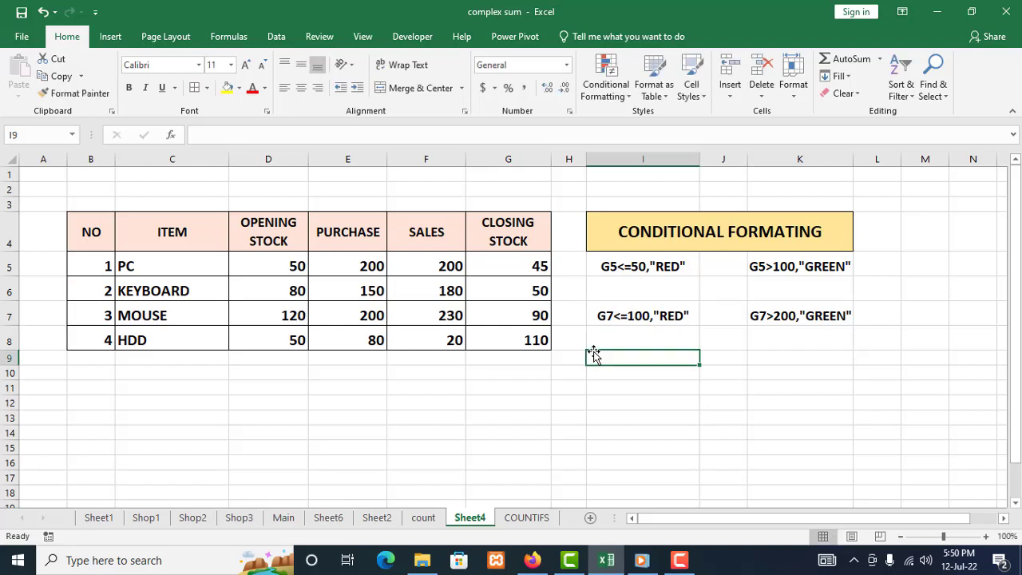
left_click(624, 316)
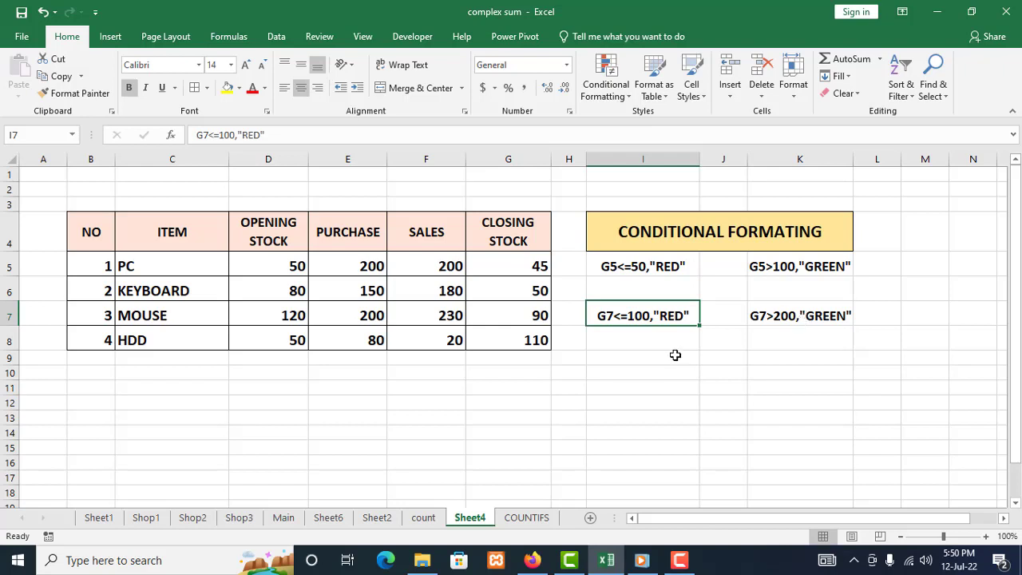
Set the PC closing stock in G5 to 45.
left_click(507, 267)
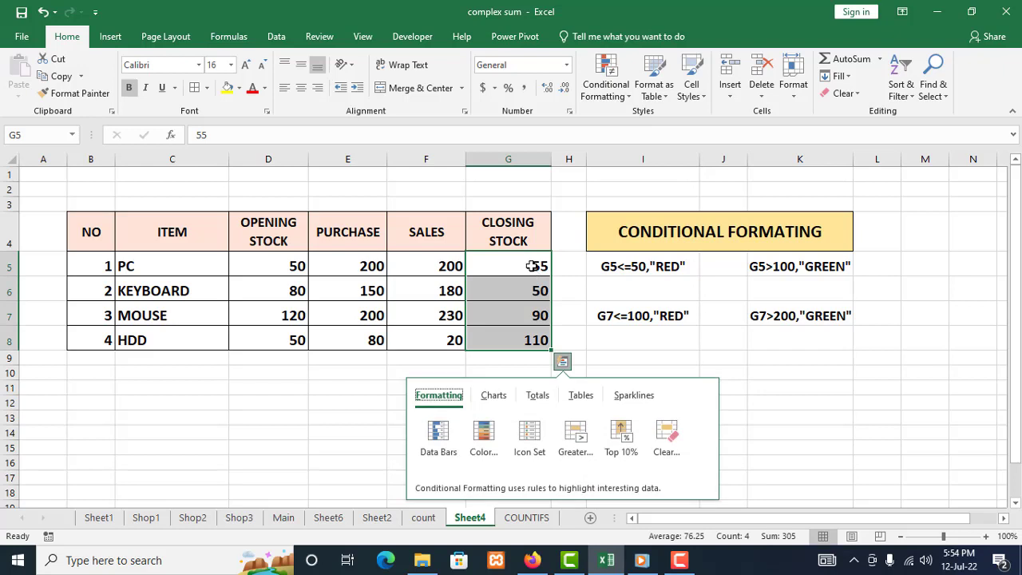
left_click(532, 266)
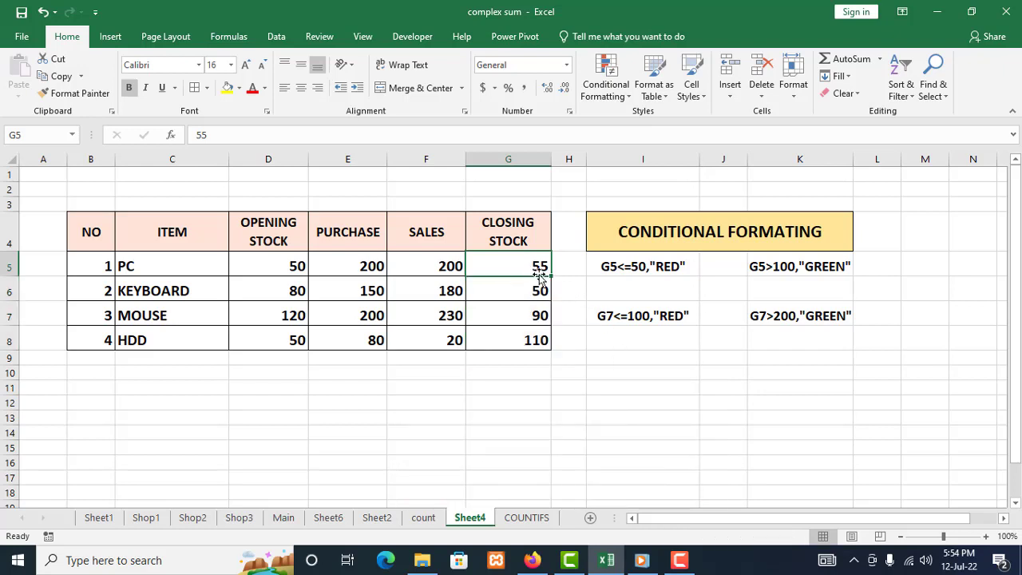
type("45")
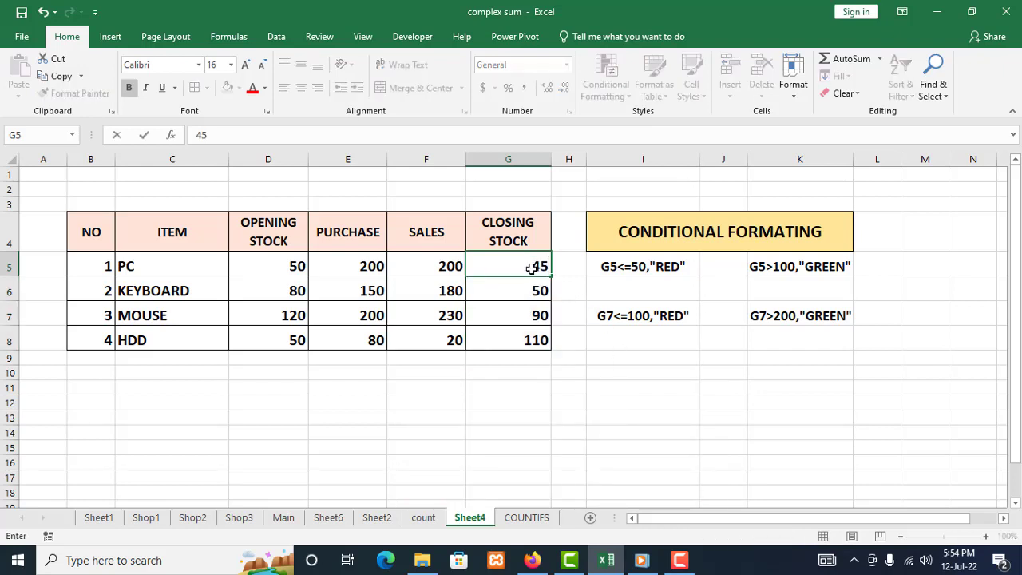
left_click(650, 375)
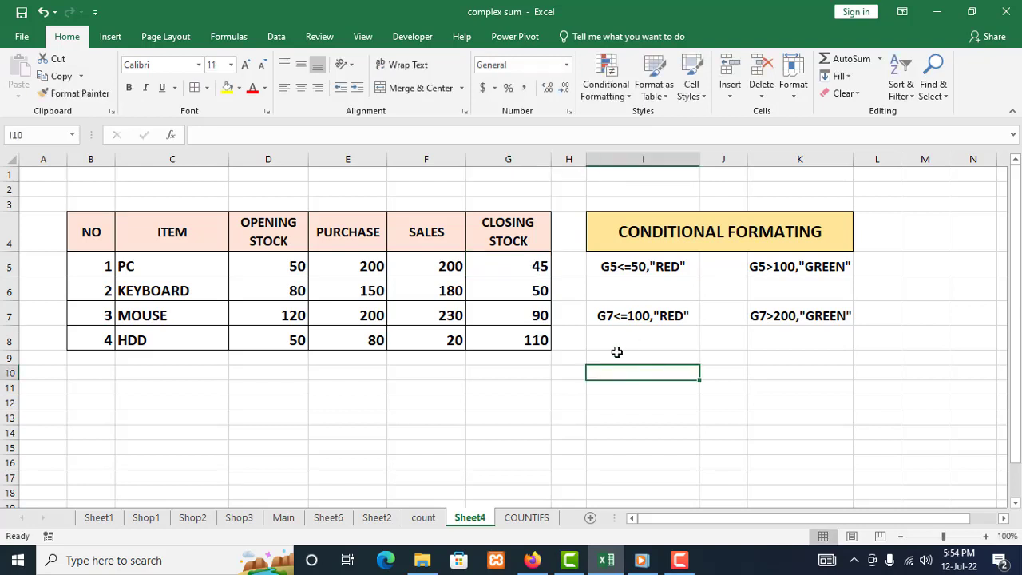
Start a new formatting rule on G5 for cell values less than or equal to 50.
left_click(537, 264)
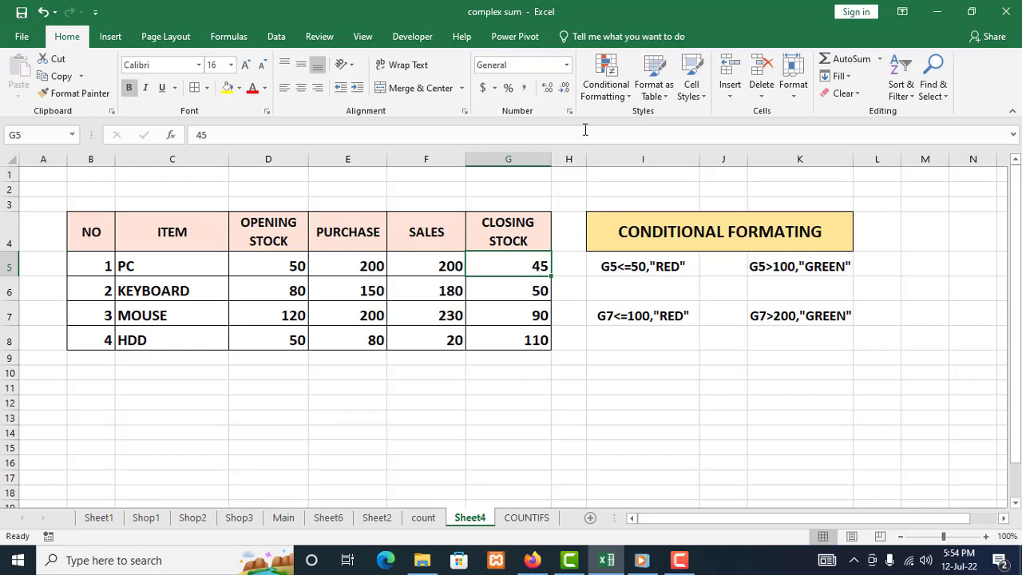
left_click(627, 93)
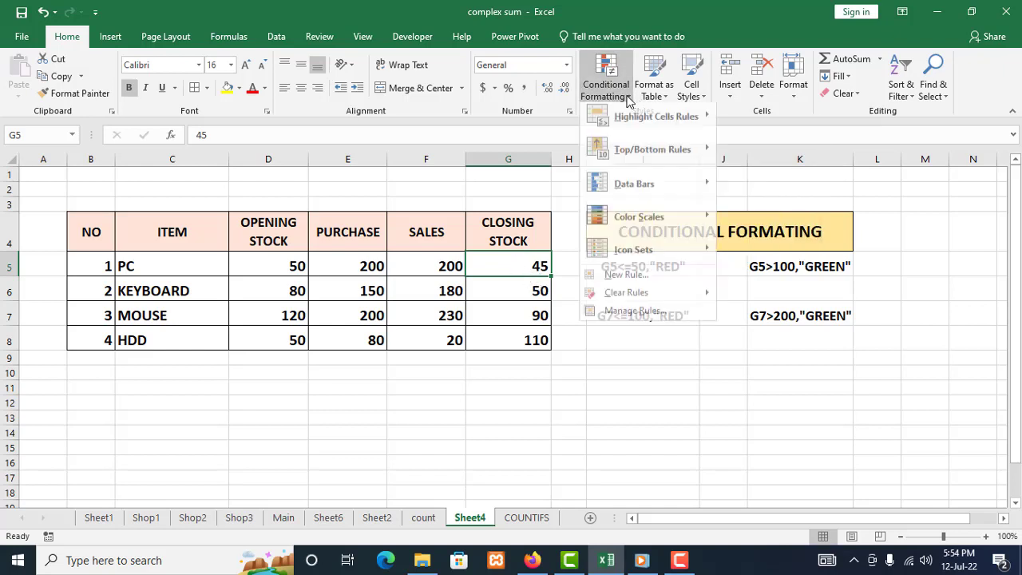
mouse_move(631, 120)
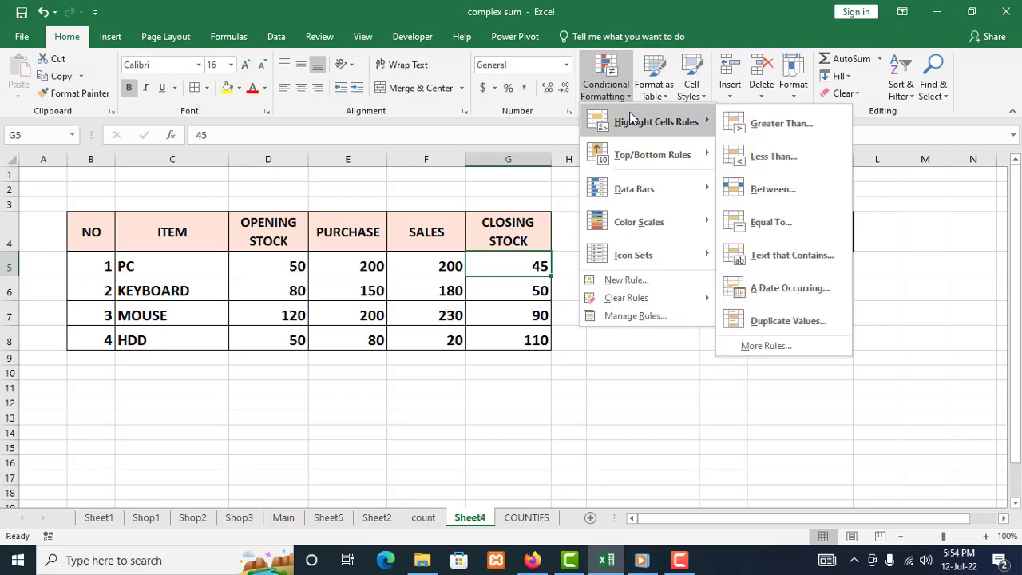
left_click(786, 346)
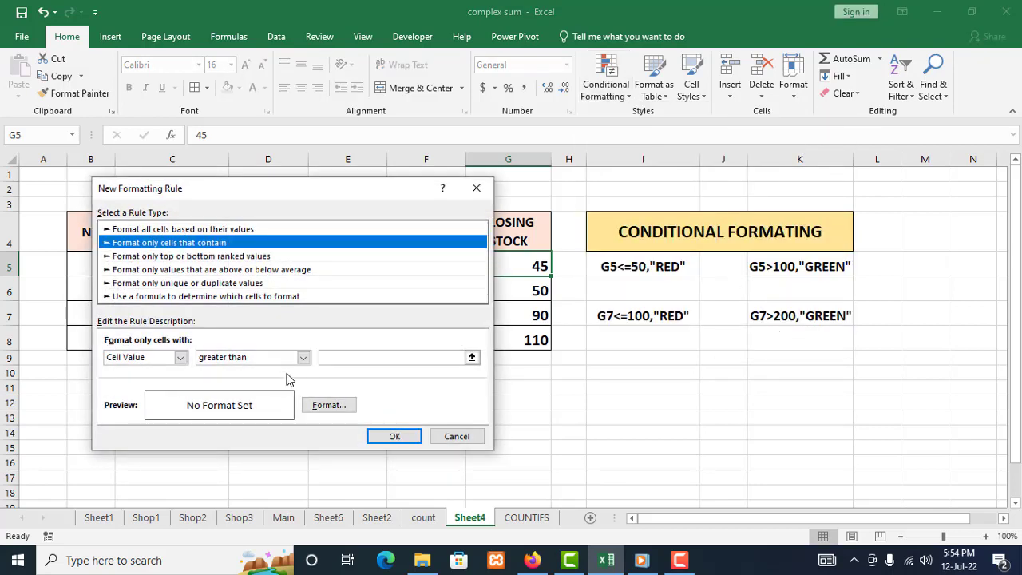
left_click(306, 361)
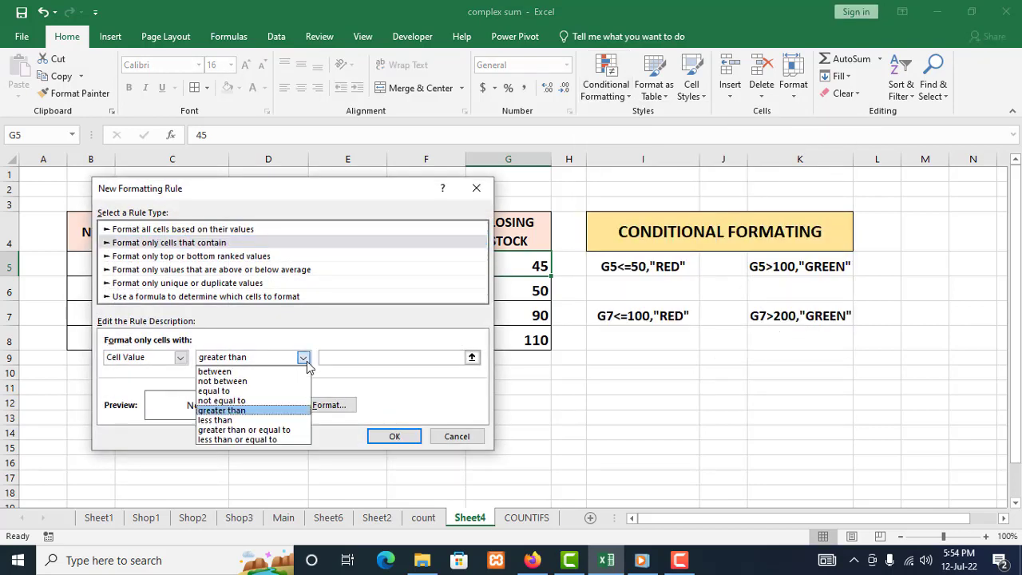
left_click(276, 440)
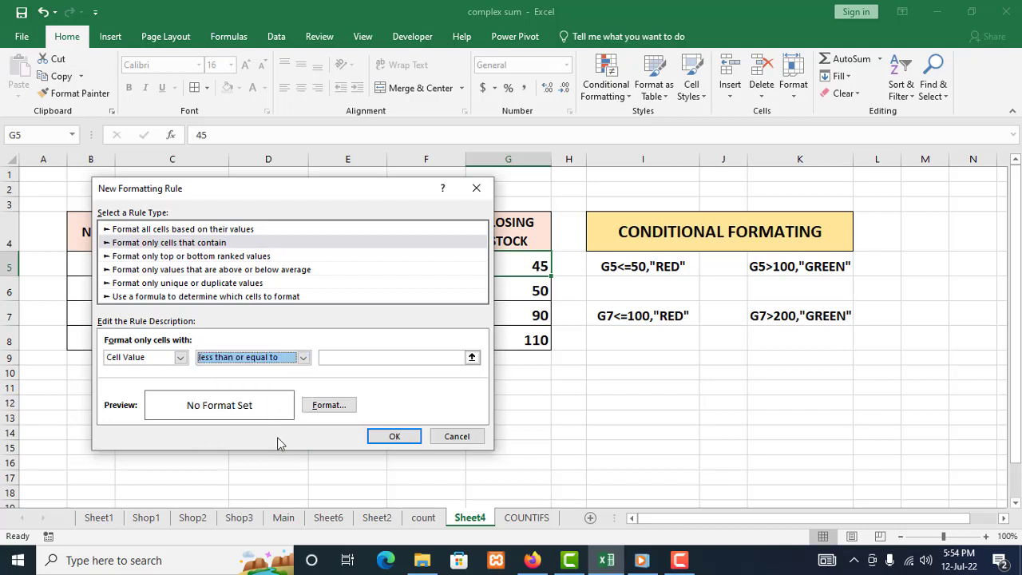
left_click(338, 359)
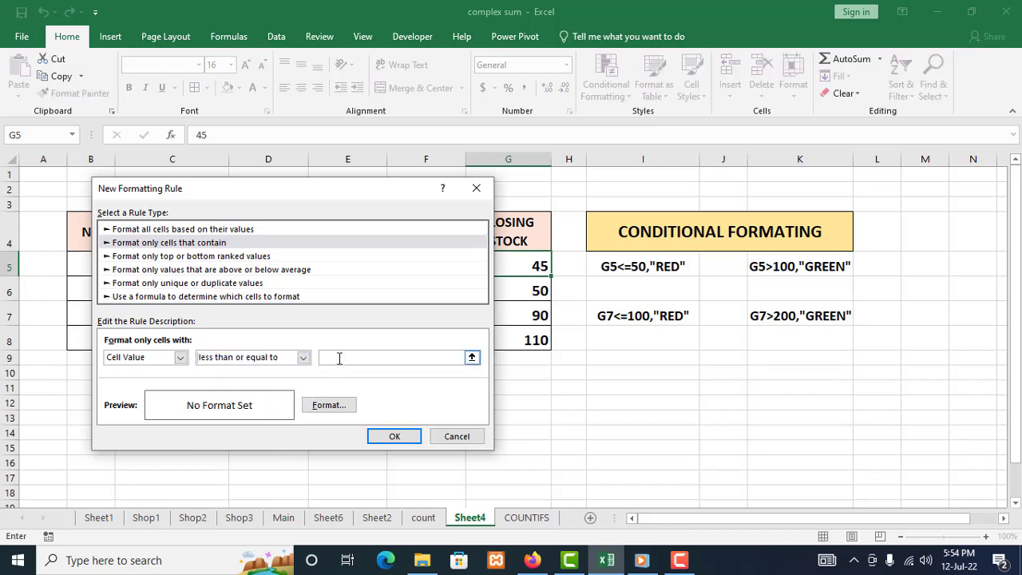
type("50")
Give the rule a red background fill and apply it to the PC closing stock cell.
left_click(333, 408)
left_click(134, 286)
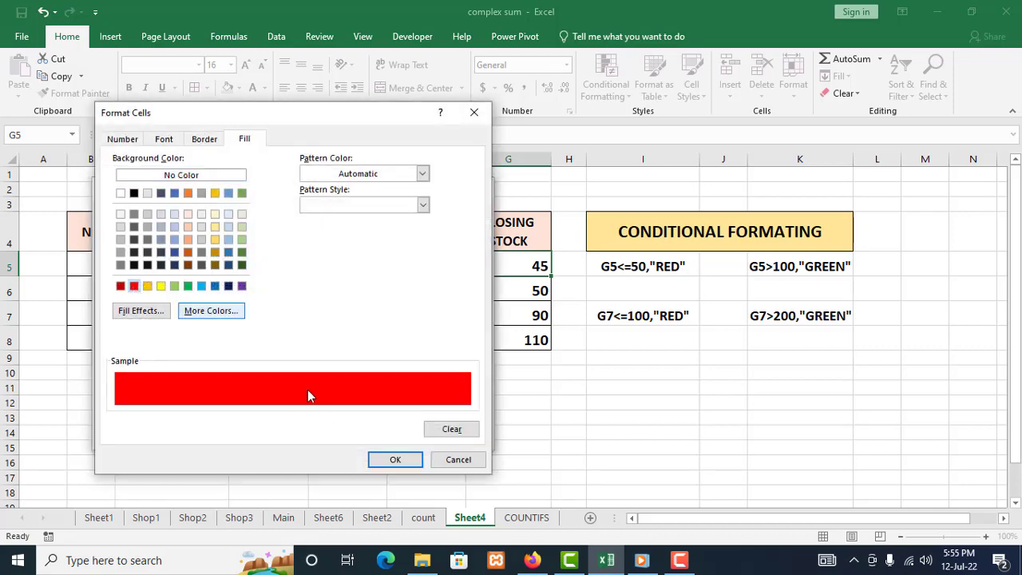
left_click(375, 459)
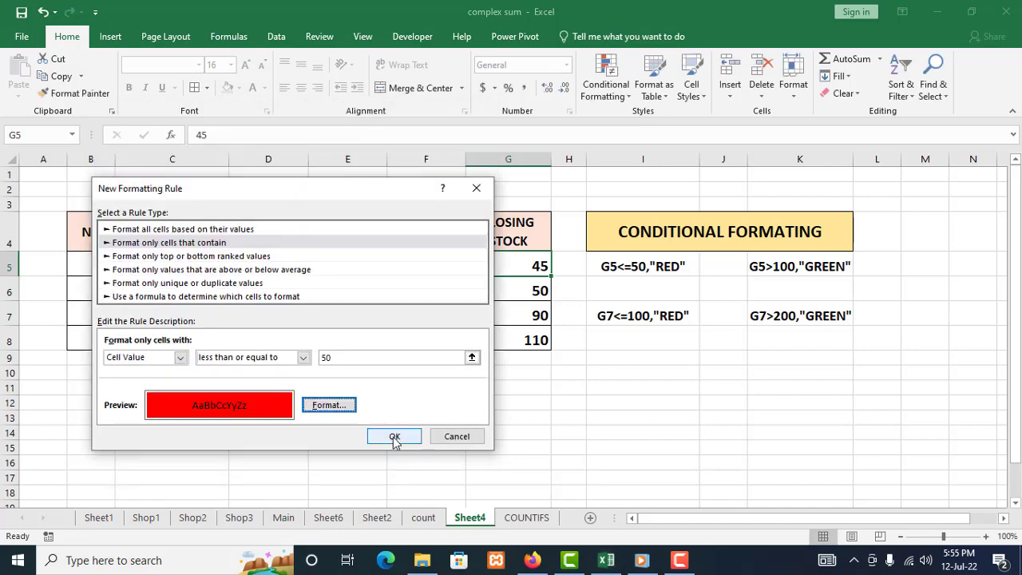
left_click(394, 436)
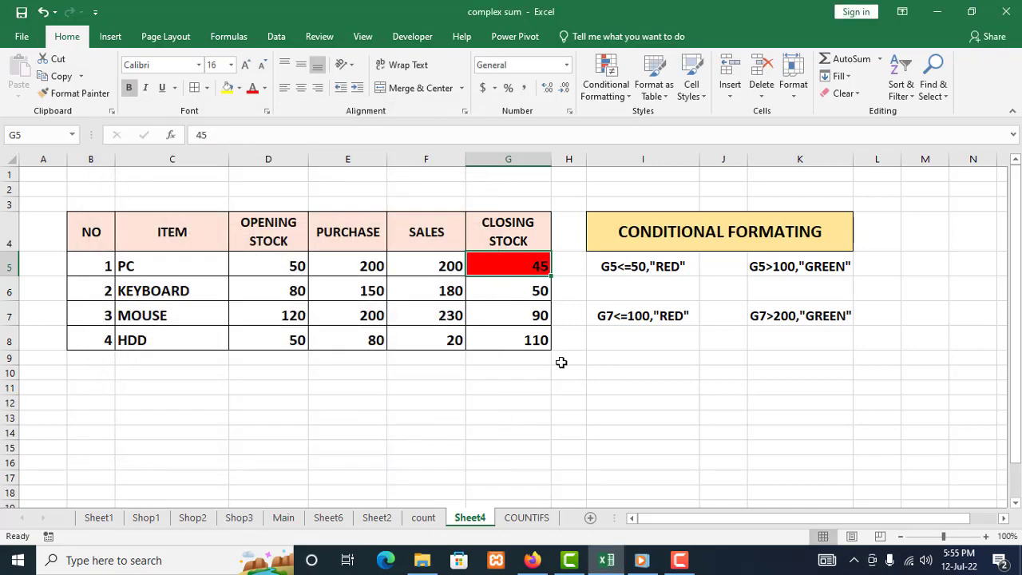
Set the PC closing stock in G5 to 50 to test the limit of the red rule.
left_click(560, 370)
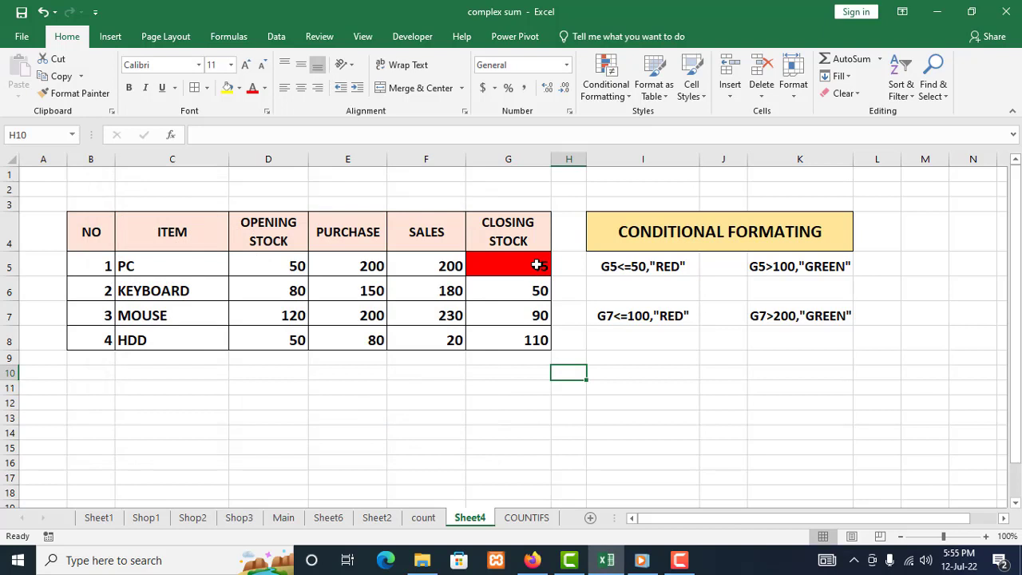
left_click(536, 265)
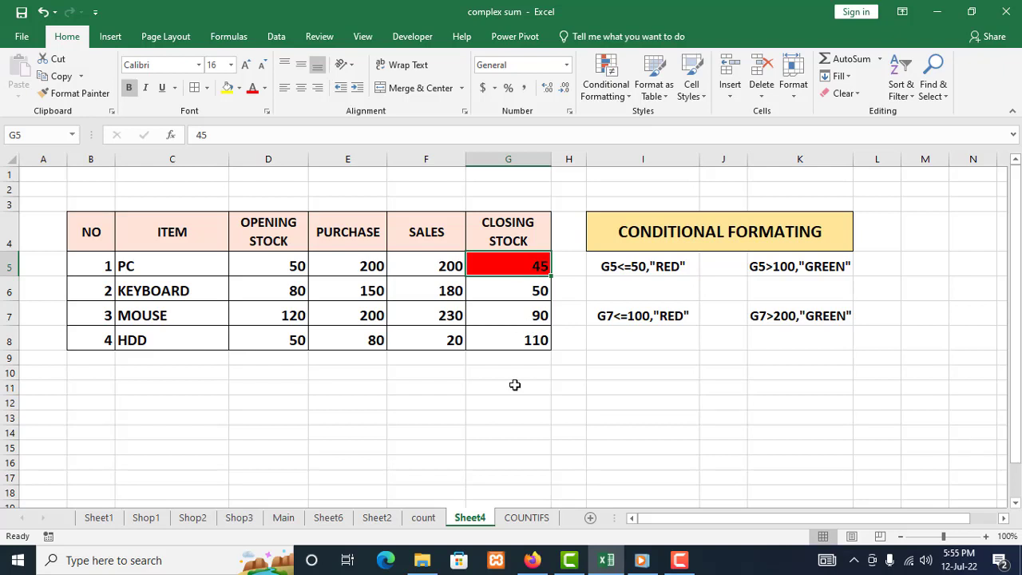
type("50")
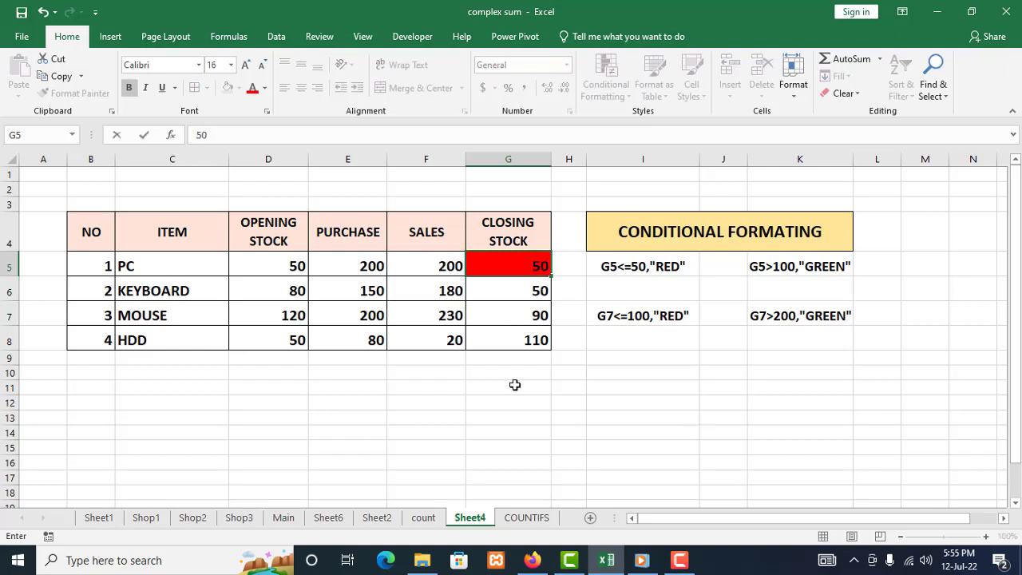
left_click(515, 384)
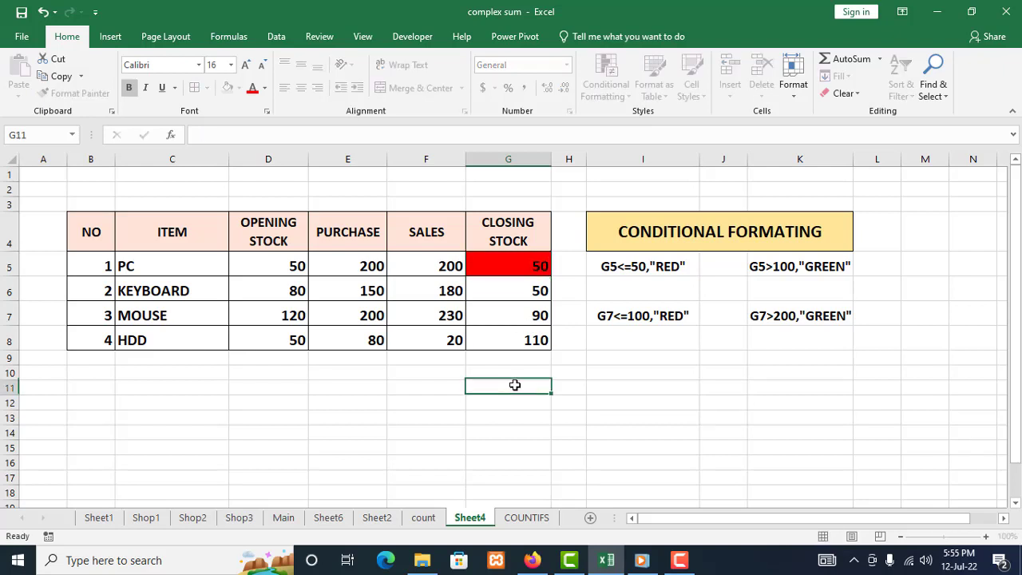
Set the PC closing stock in G5 to 55 to test a value above the red threshold.
left_click(534, 268)
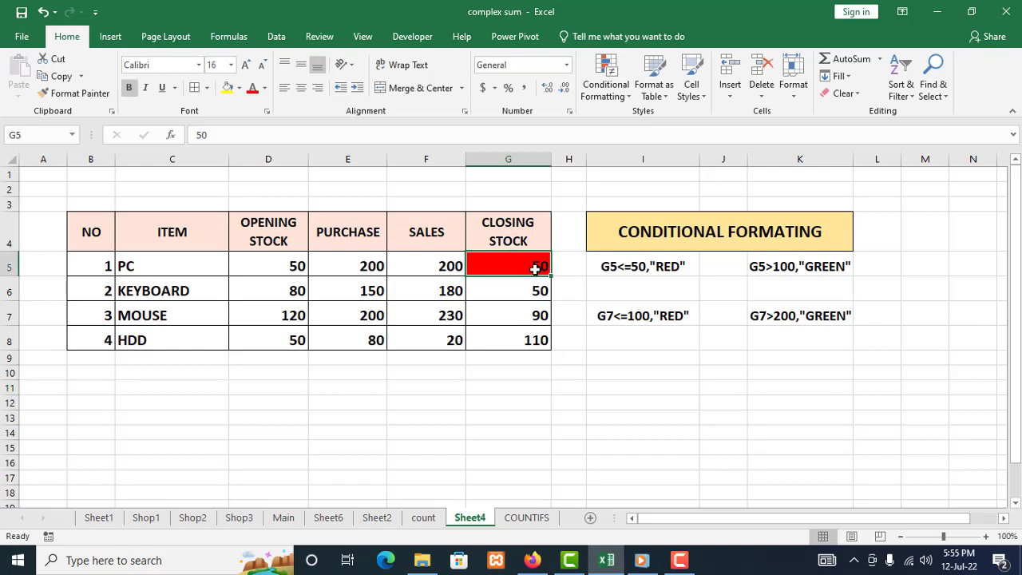
type("55")
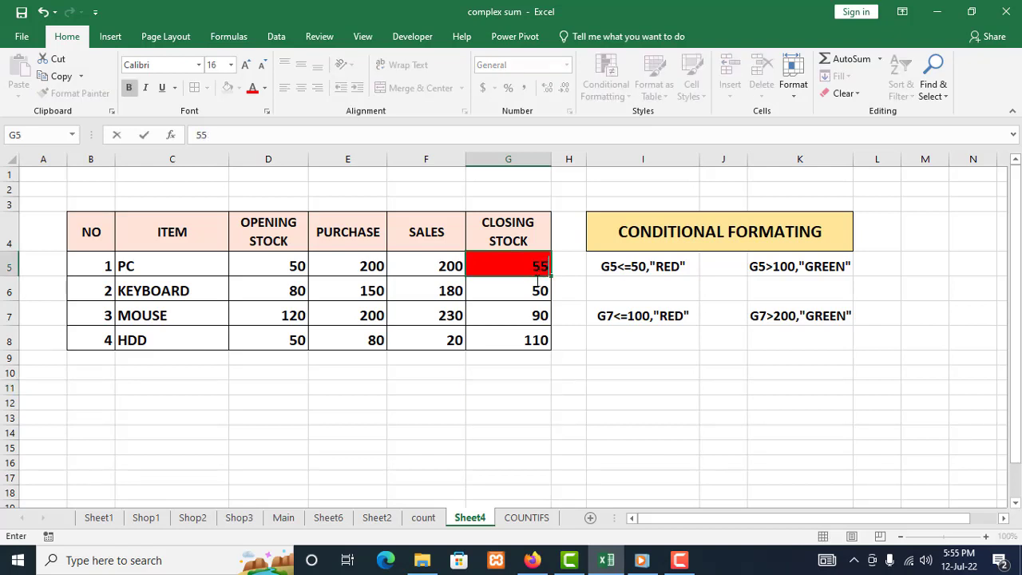
left_click(612, 452)
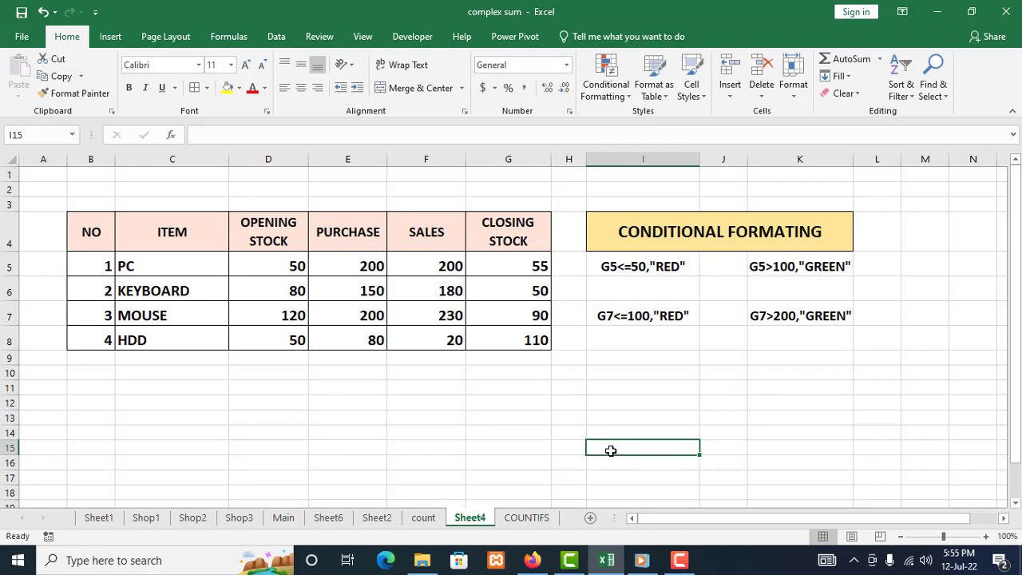
Start a new formatting rule on the PC closing stock cell G5 for cell values greater than 100.
left_click(513, 268)
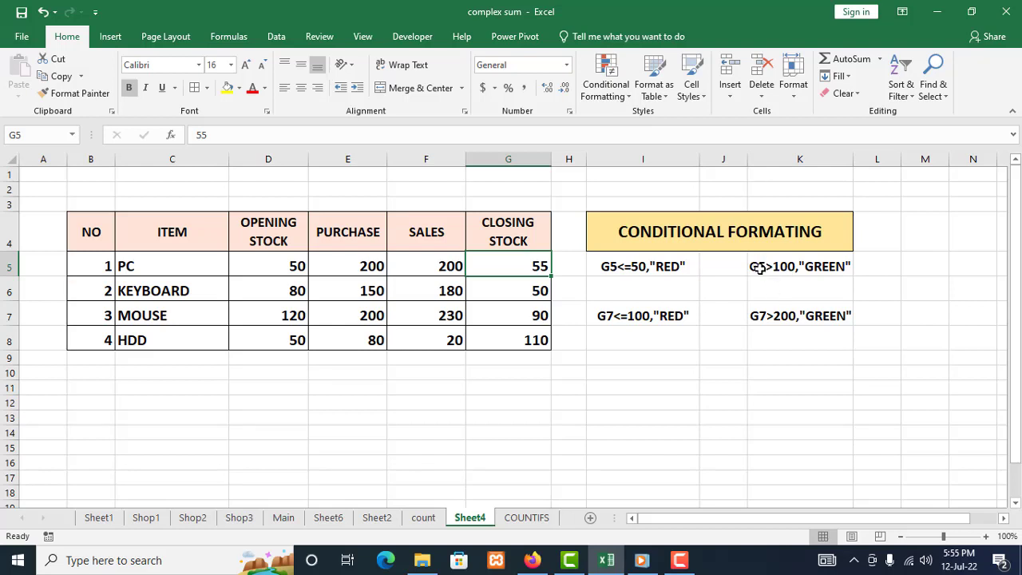
left_click(628, 100)
mouse_move(656, 122)
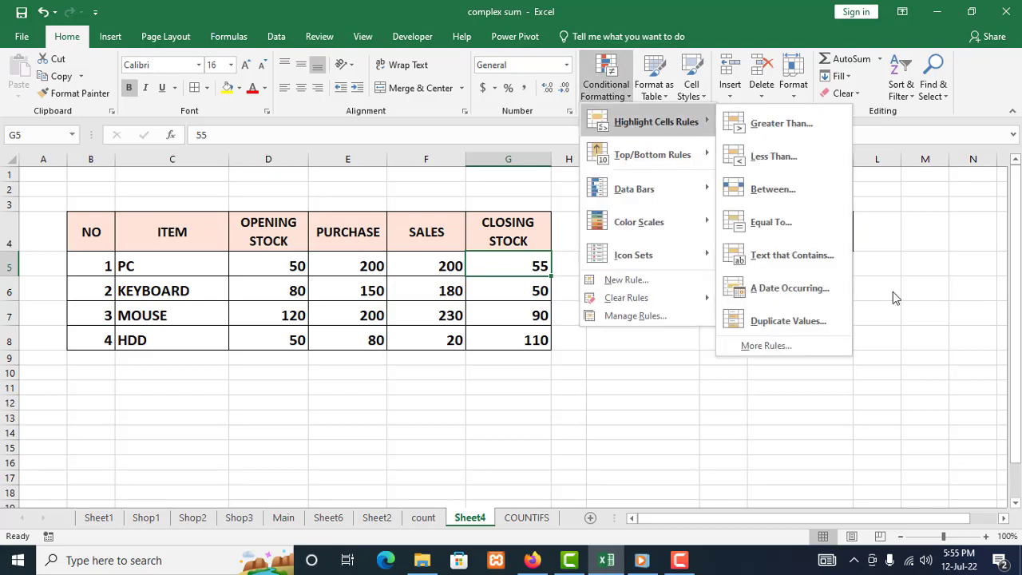
left_click(778, 345)
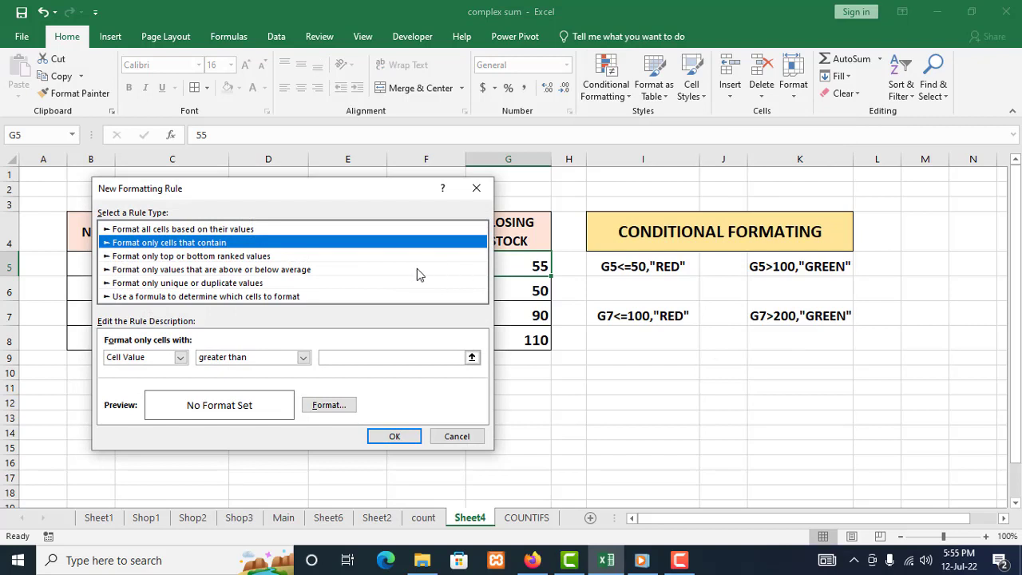
left_click(302, 357)
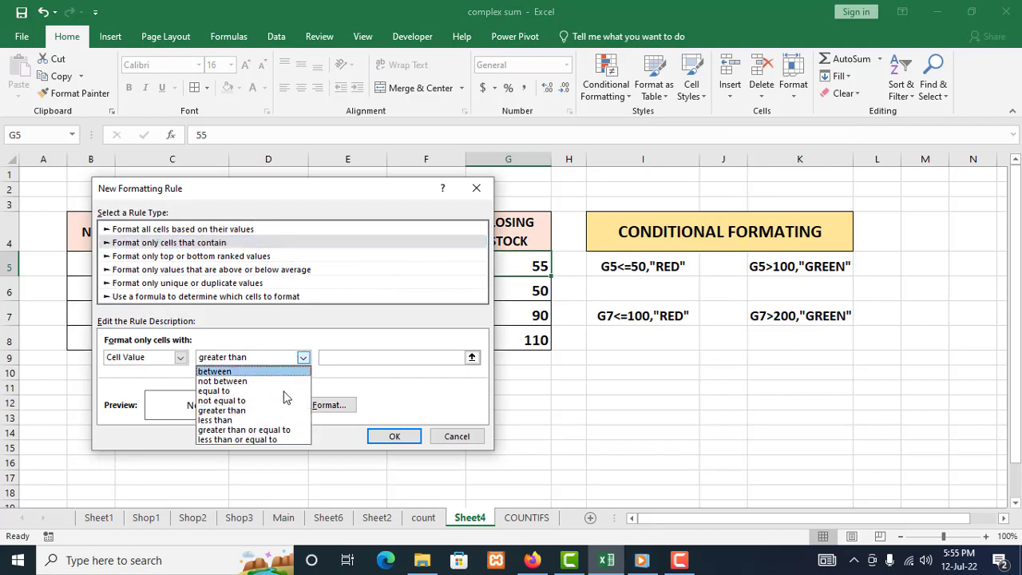
left_click(279, 433)
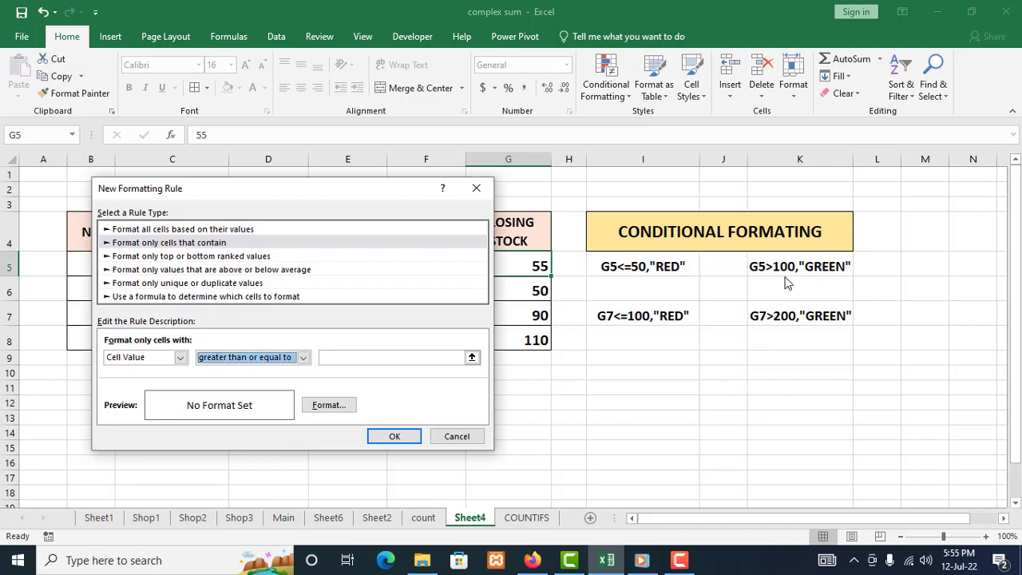
left_click(303, 357)
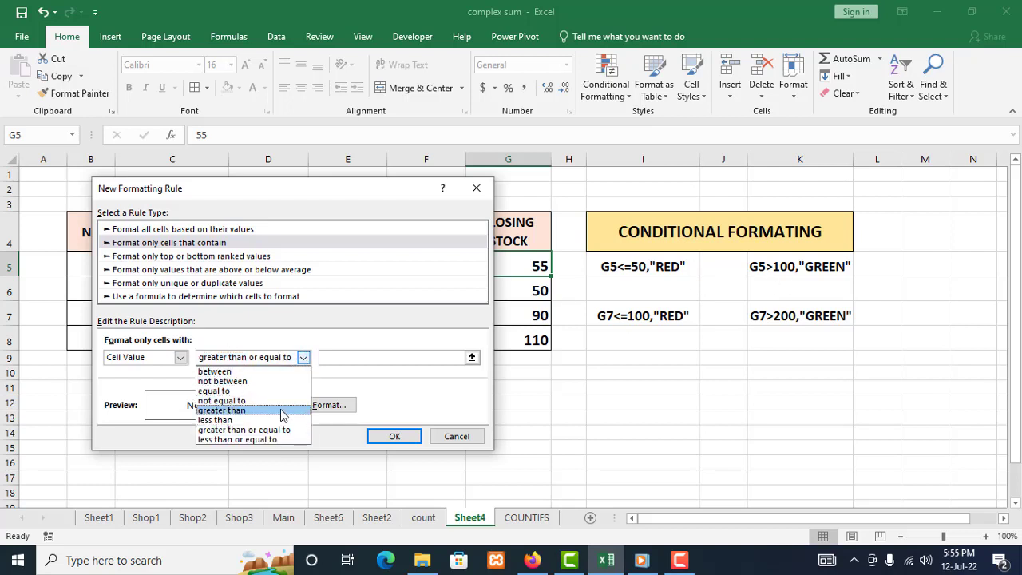
left_click(280, 408)
left_click(332, 357)
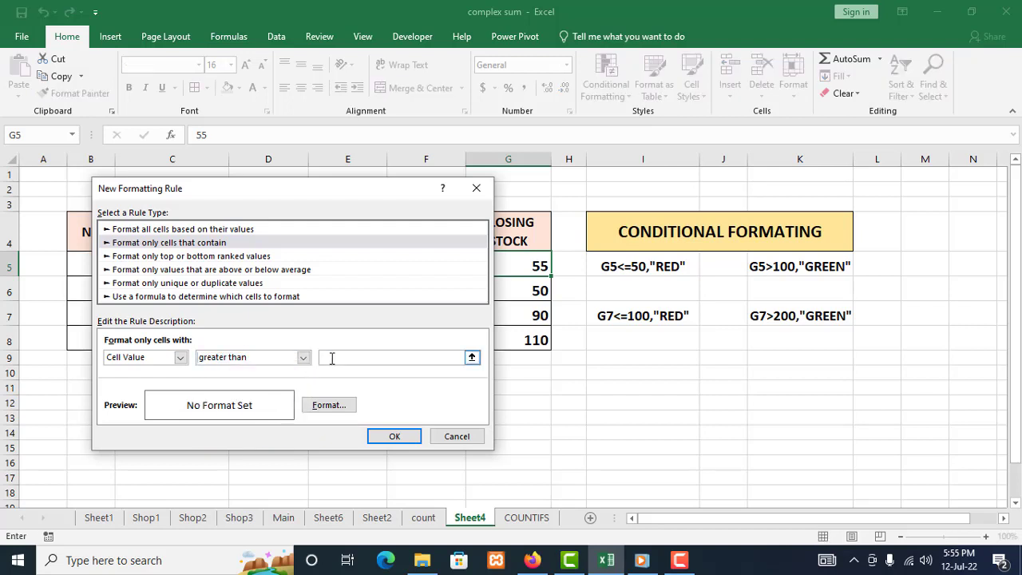
type("100")
Give the rule a dark green background fill with white font colour and apply it to G5.
left_click(329, 403)
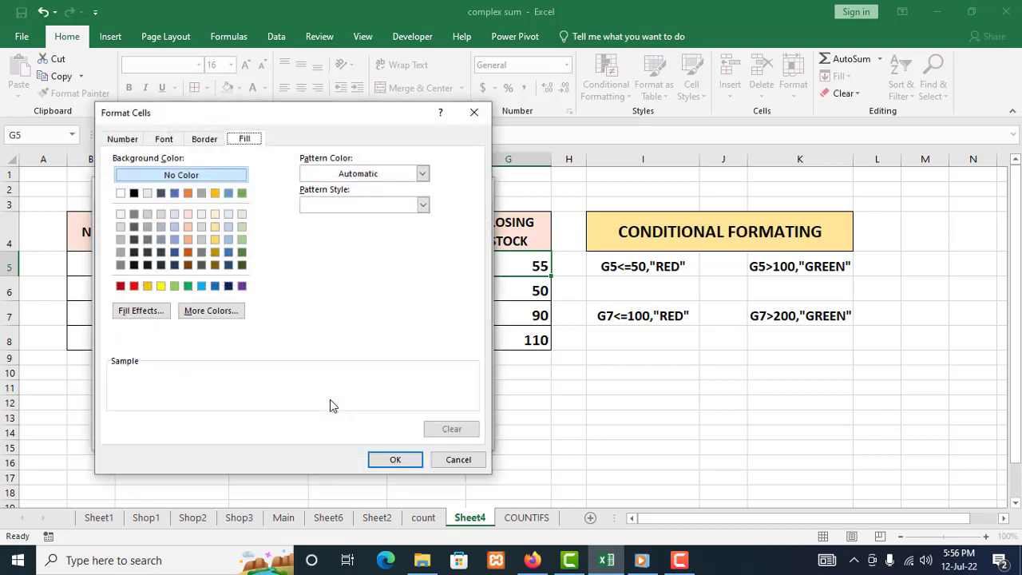
left_click(245, 253)
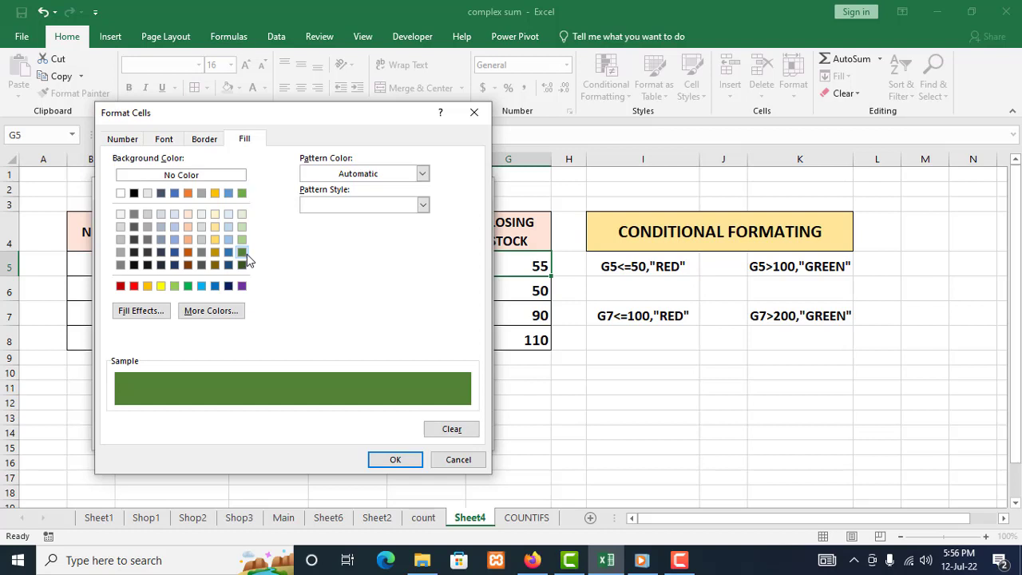
left_click(164, 138)
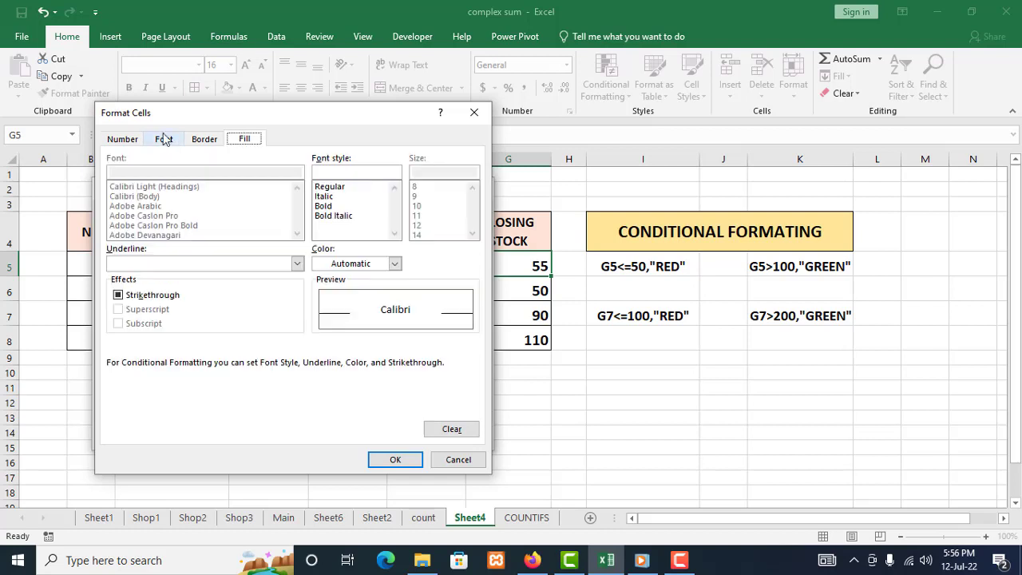
left_click(374, 266)
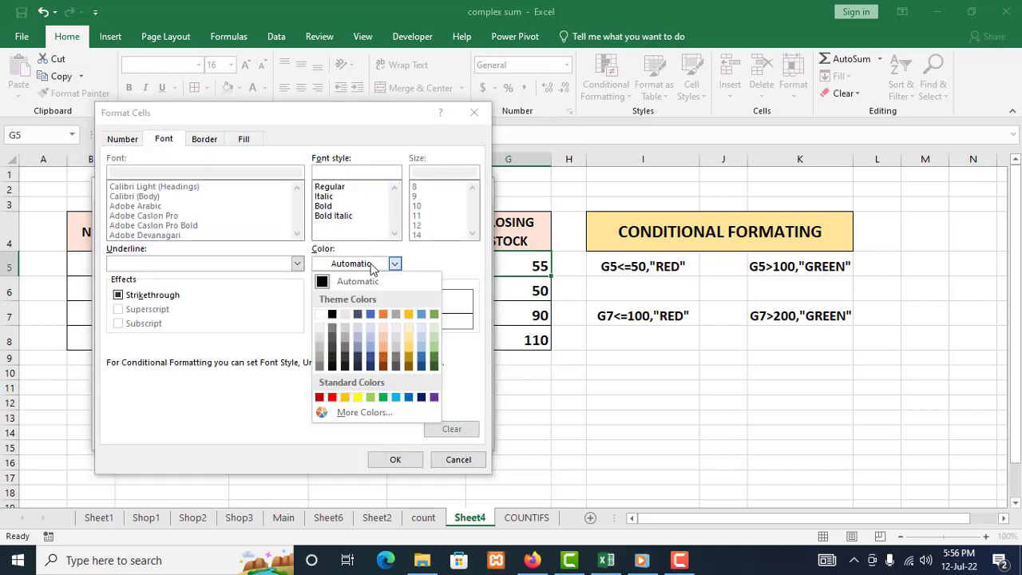
left_click(320, 315)
left_click(403, 462)
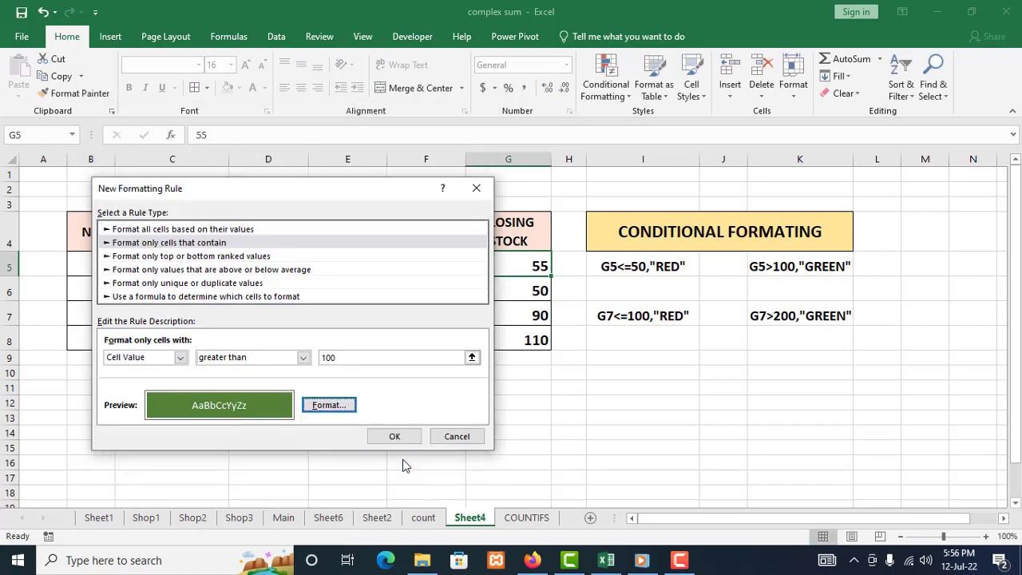
left_click(394, 437)
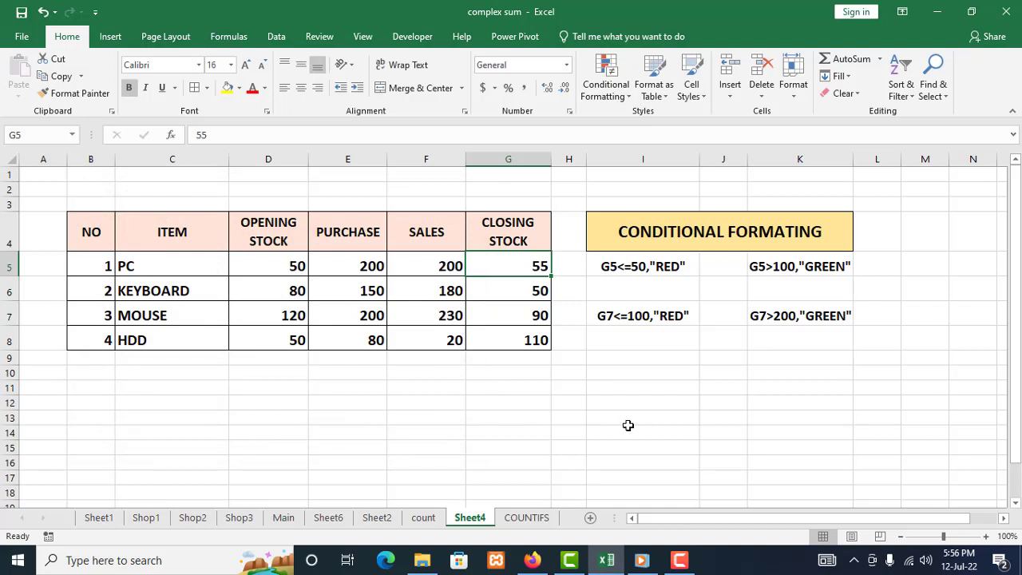
Set the PC closing stock in G5 to 101 to test the green rule.
type("1")
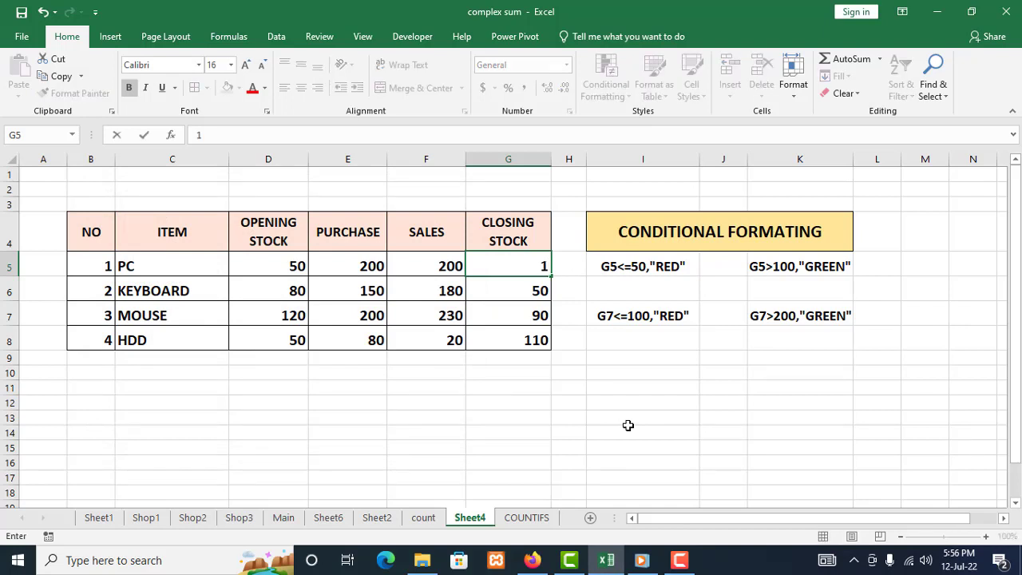
type("01")
key("Return")
key("Up")
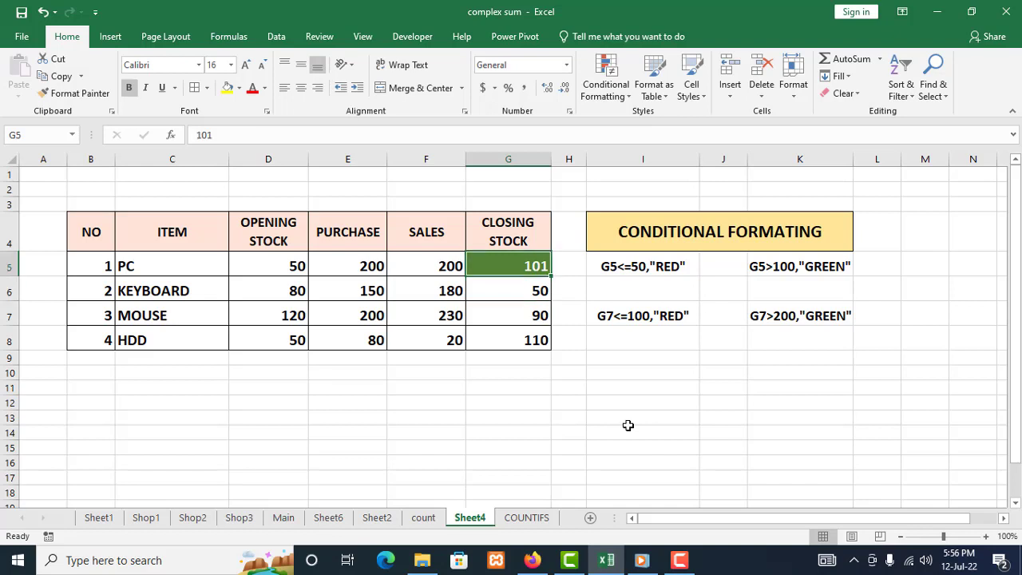
Set the PC closing stock in G5 to 100 and reselect the cell.
type("100")
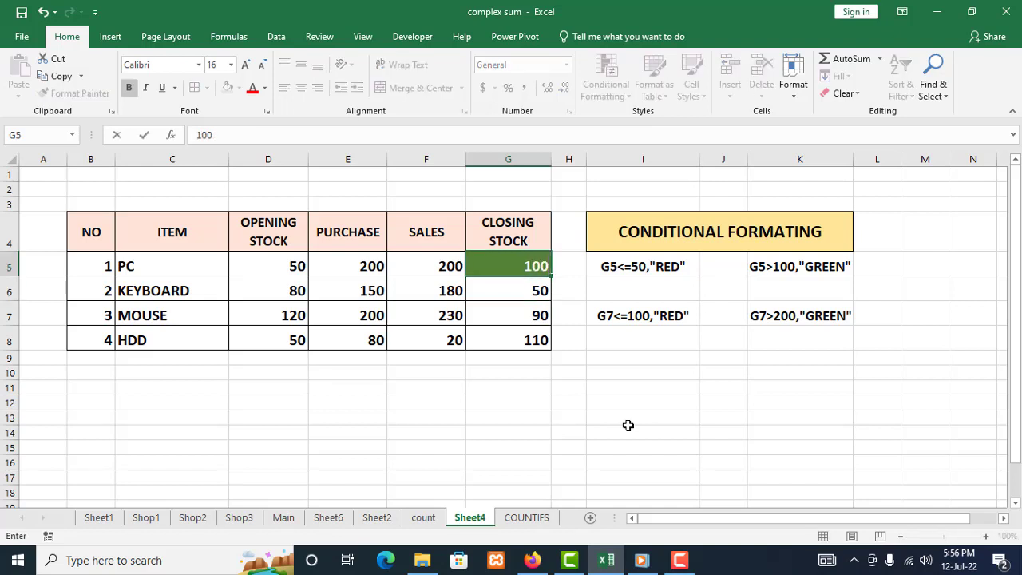
key("Return")
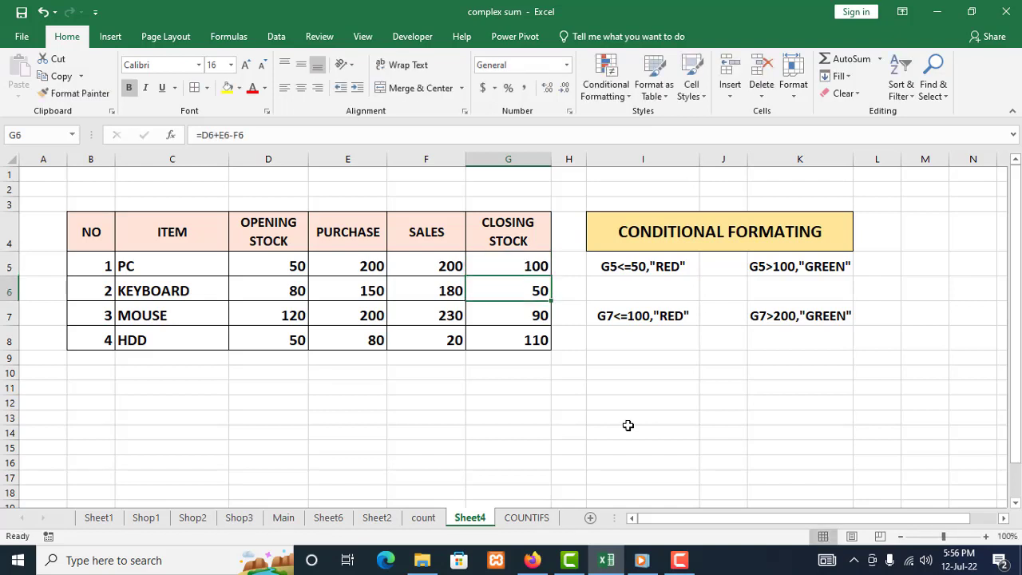
key("Up")
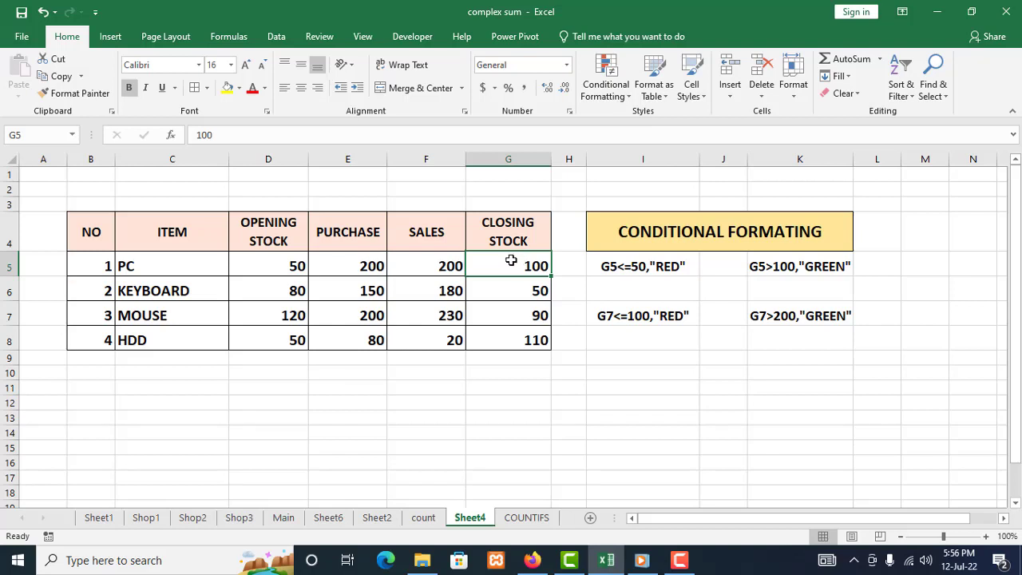
Start a new formatting rule on the mouse closing stock cell G7 for cell values less than or equal to 100.
left_click(510, 311)
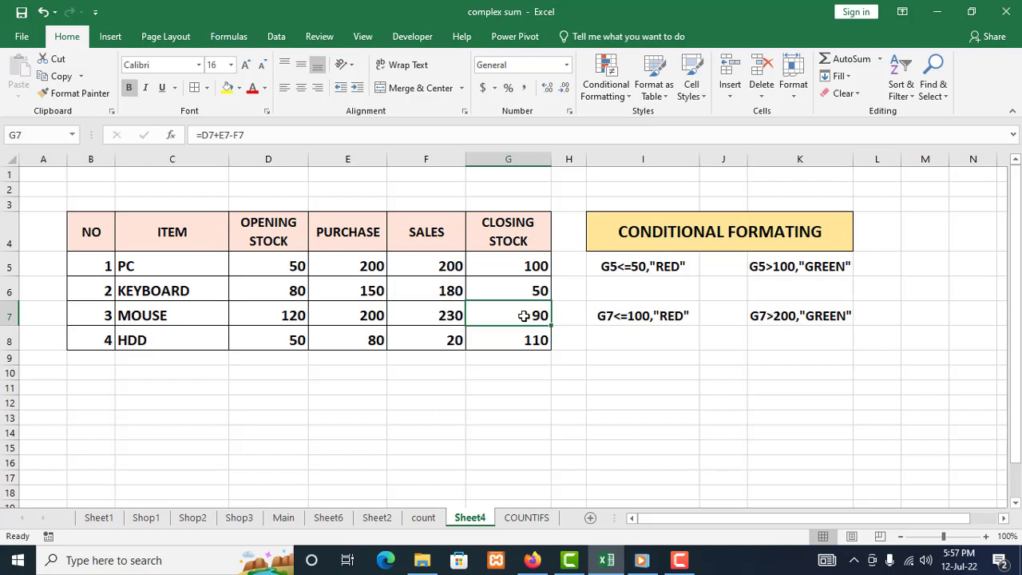
left_click(627, 99)
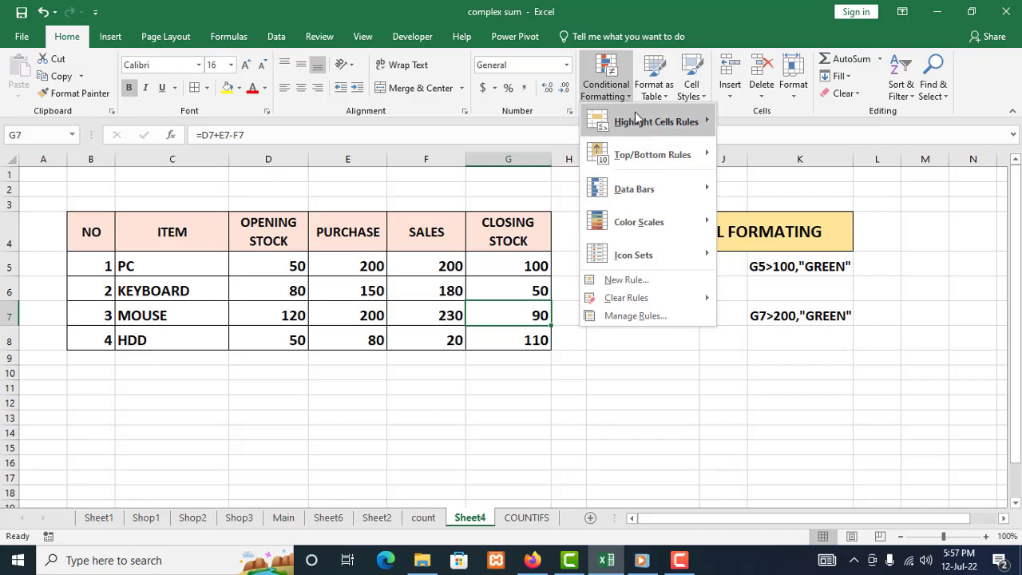
mouse_move(639, 120)
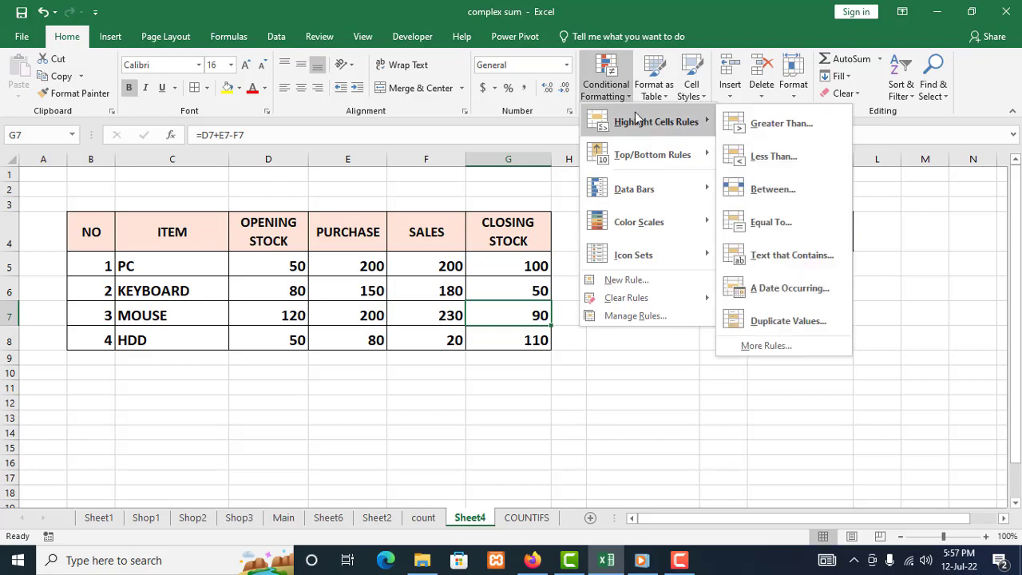
left_click(771, 346)
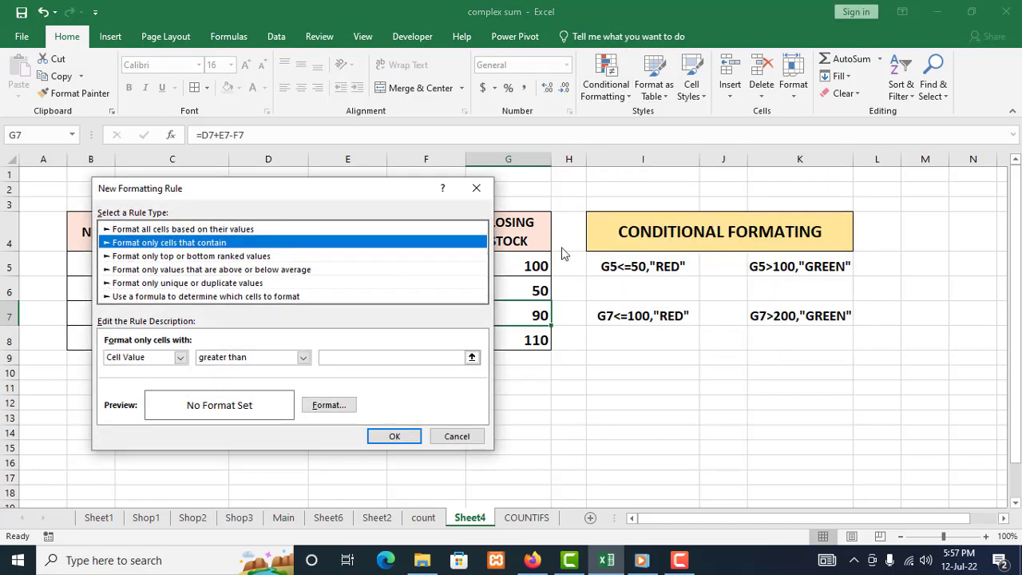
left_click(304, 357)
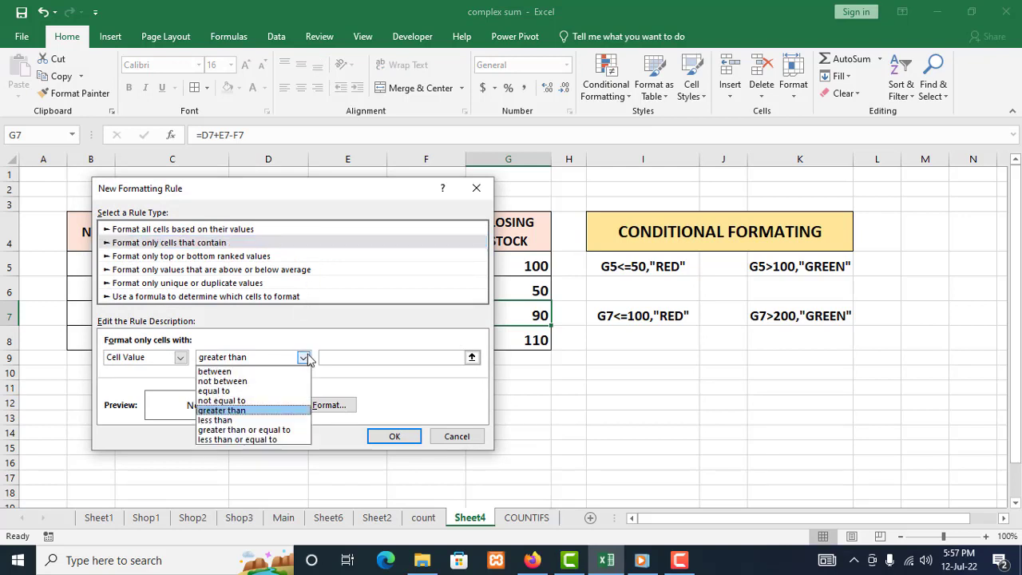
left_click(274, 439)
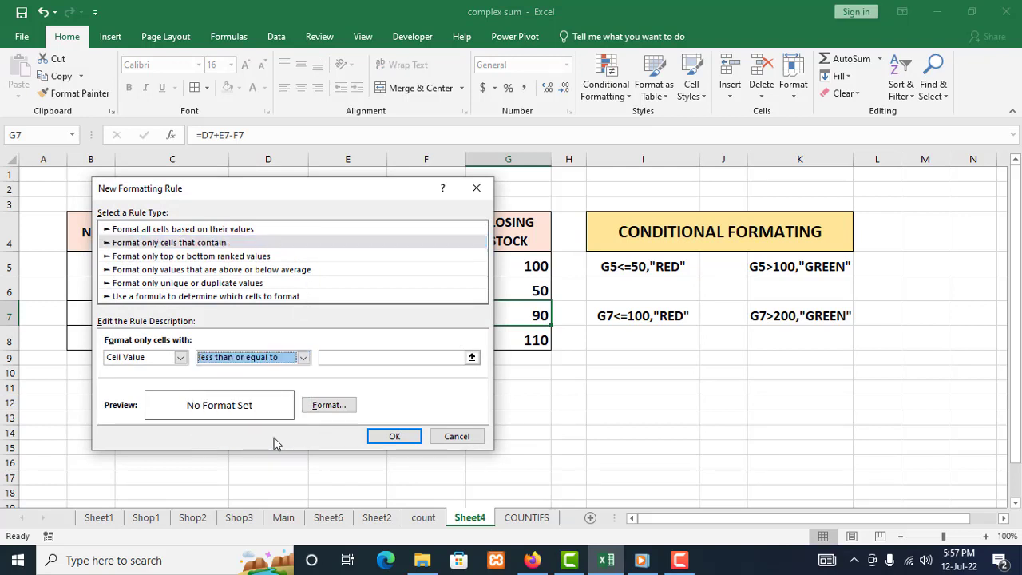
left_click(345, 357)
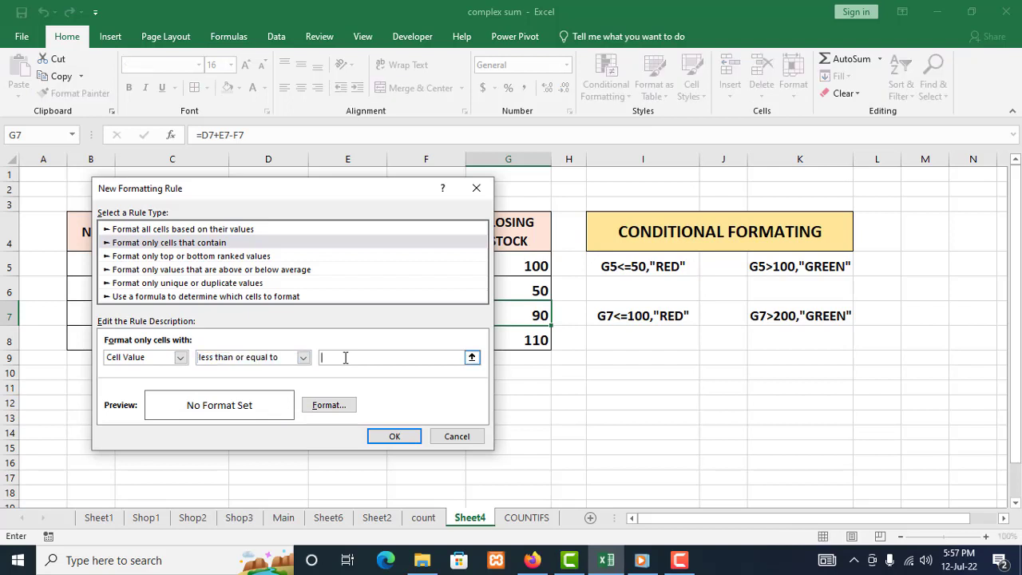
type("100")
Give the less-than-or-equal rule a red background fill, apply it to G7 and reselect the cell.
left_click(344, 408)
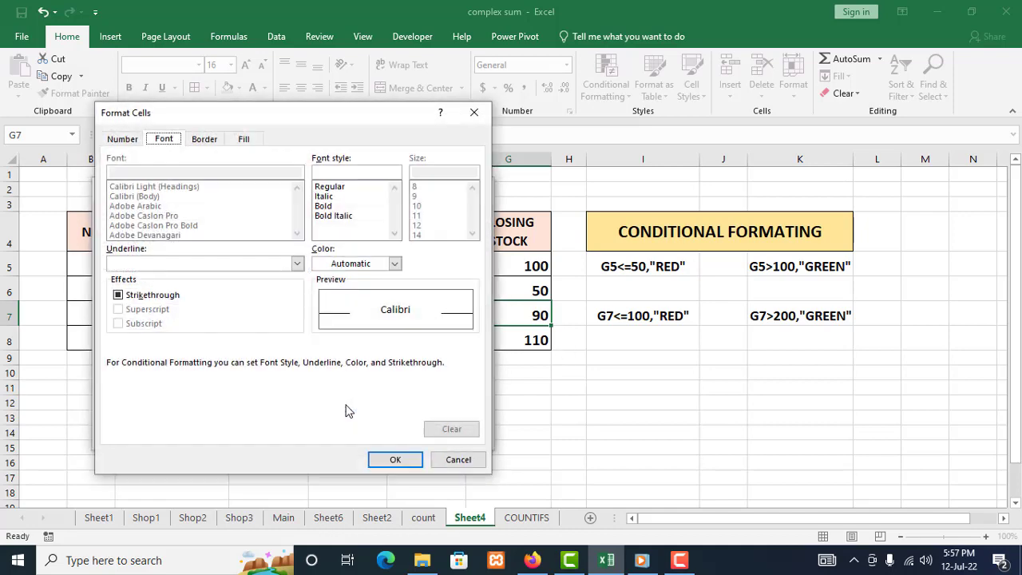
left_click(248, 140)
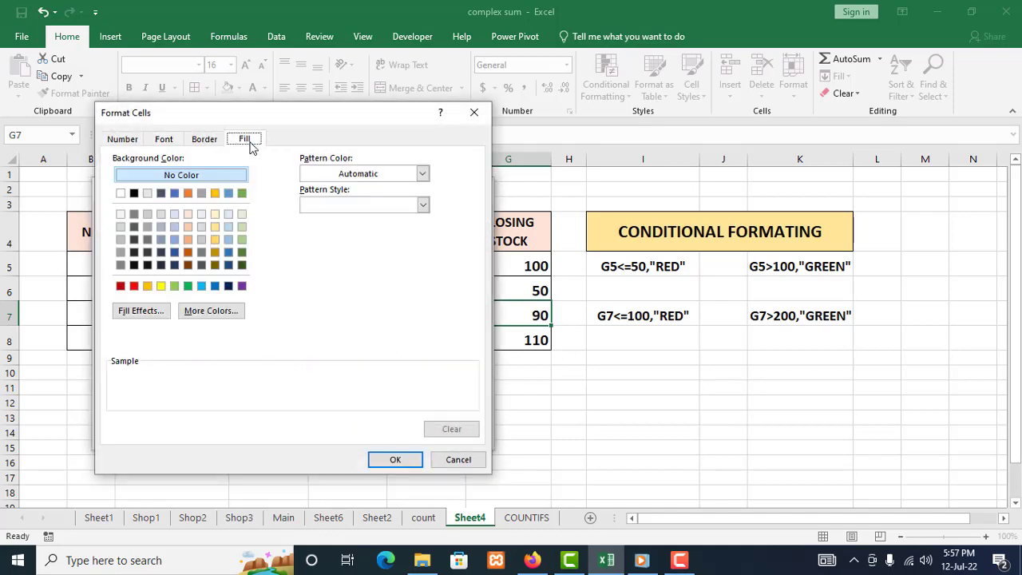
left_click(134, 286)
left_click(390, 462)
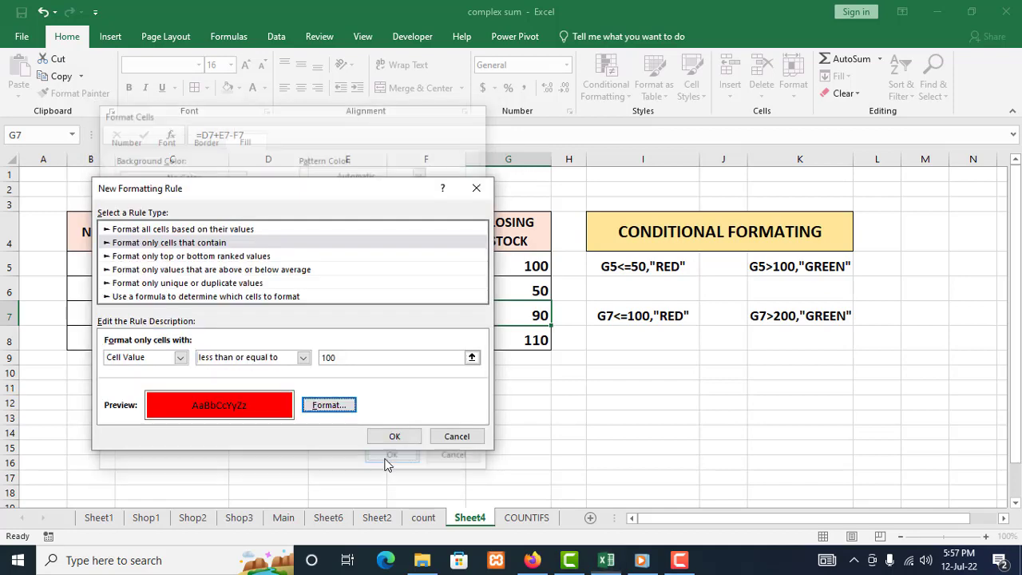
left_click(393, 437)
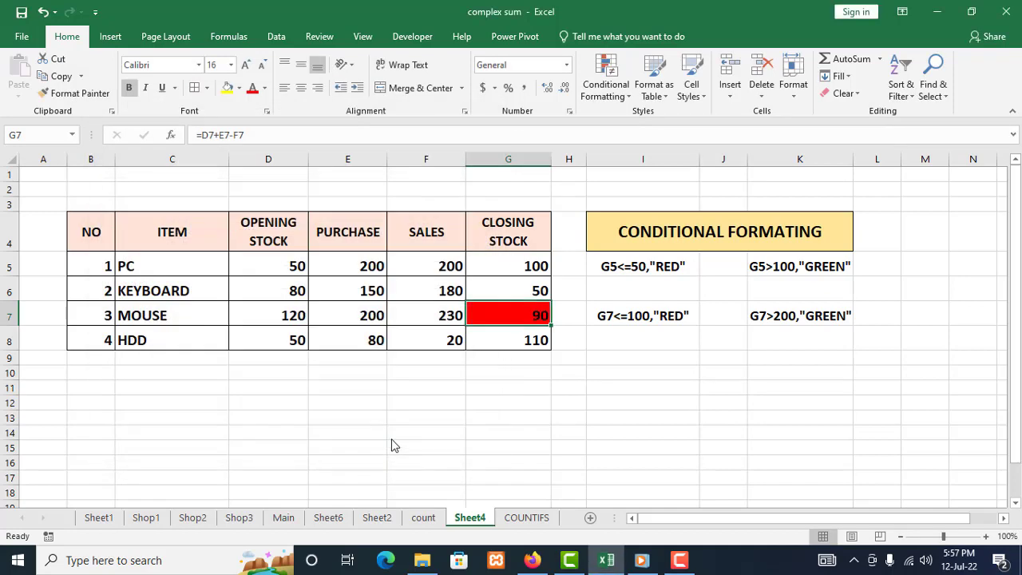
left_click(638, 383)
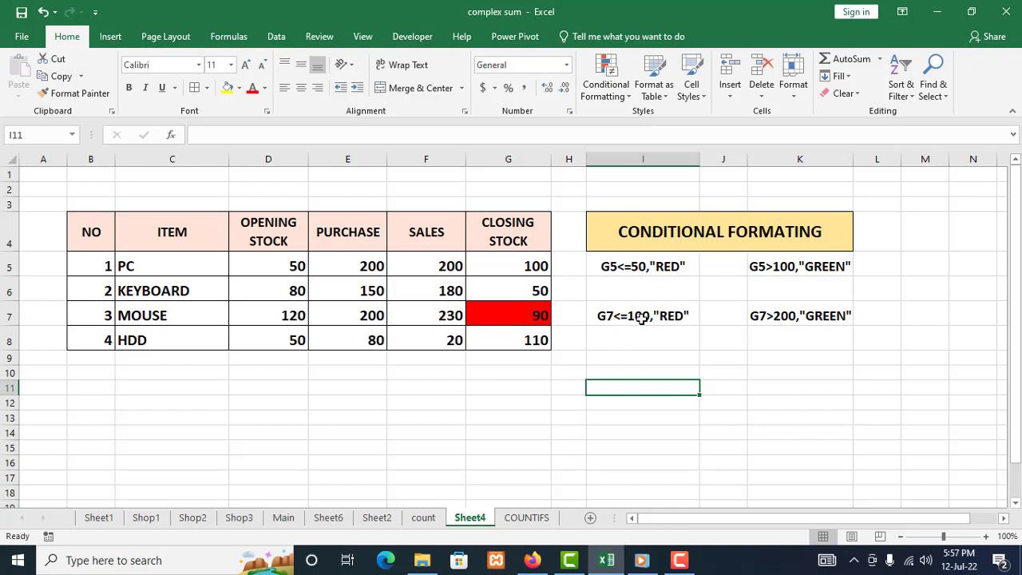
left_click(498, 316)
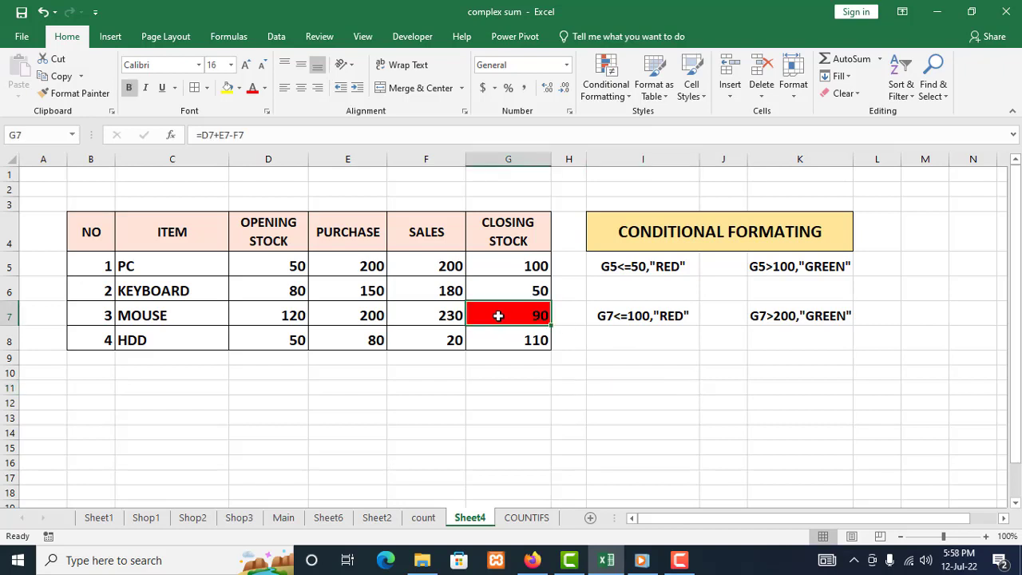
Change the green condition note in K7 to G7>=200,"GREEN".
left_click(774, 315)
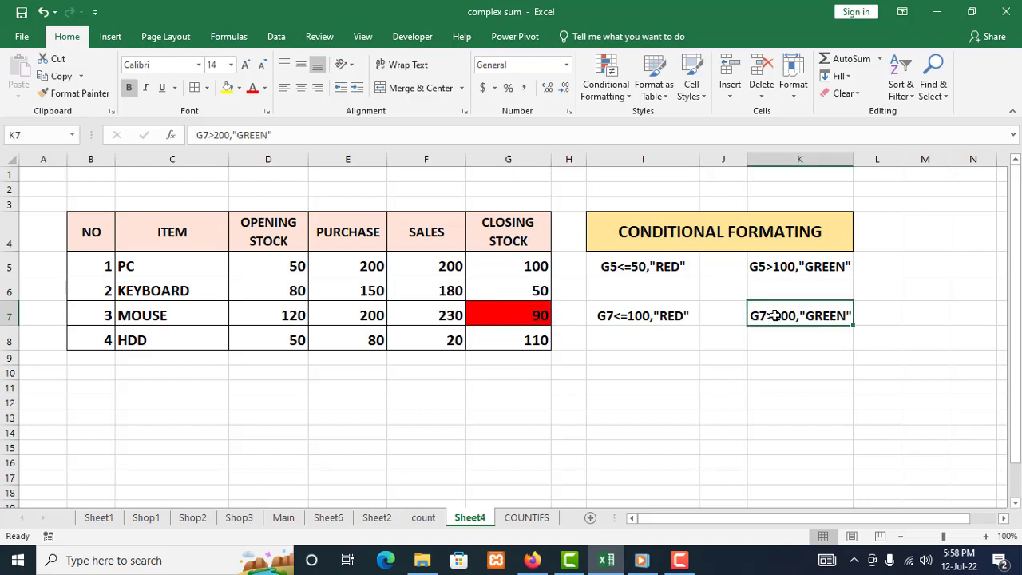
double_click(774, 315)
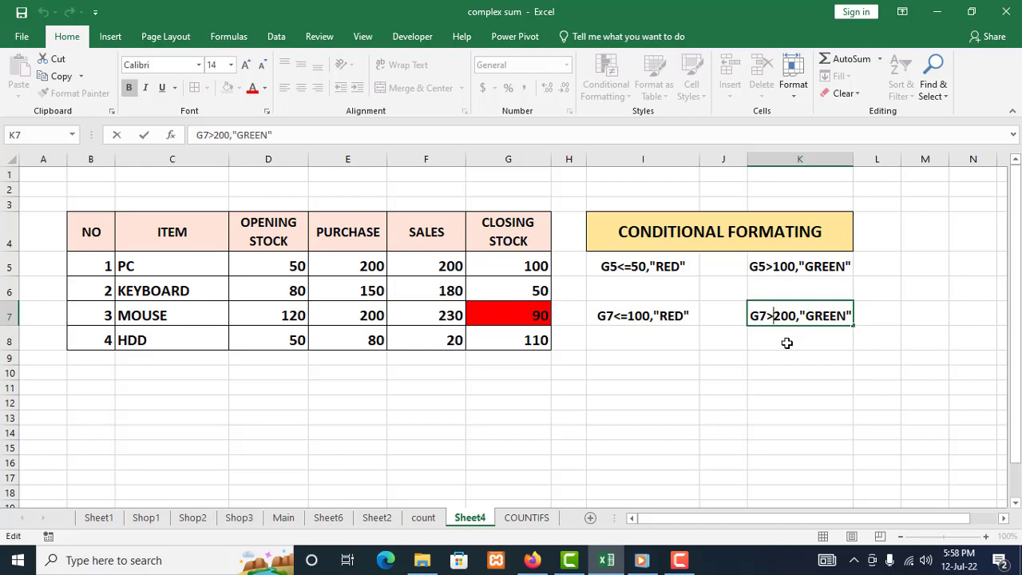
type("=")
key("Return")
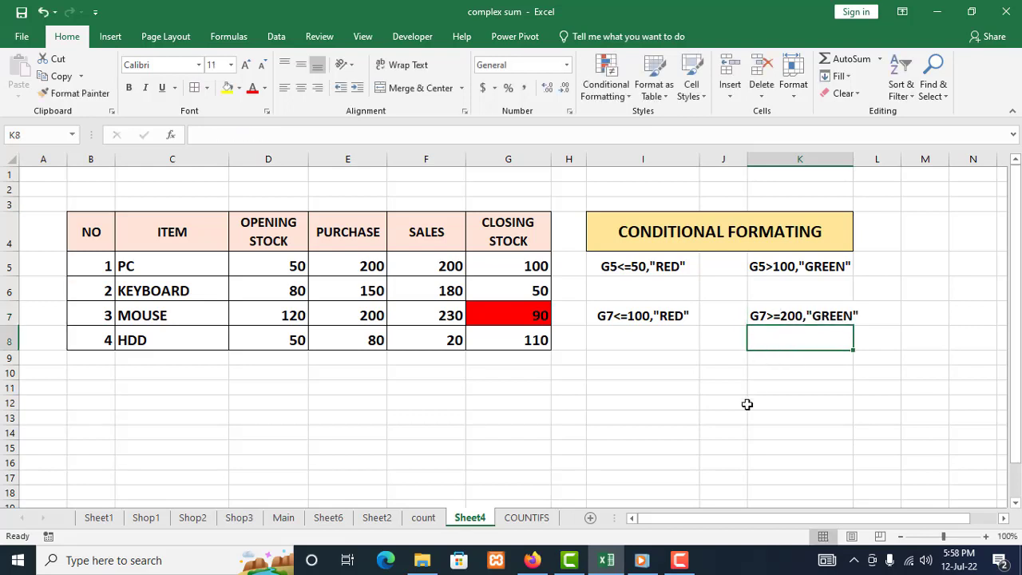
Start a new formatting rule on the mouse closing stock cell G7 for cell values greater than or equal to 200.
left_click(495, 314)
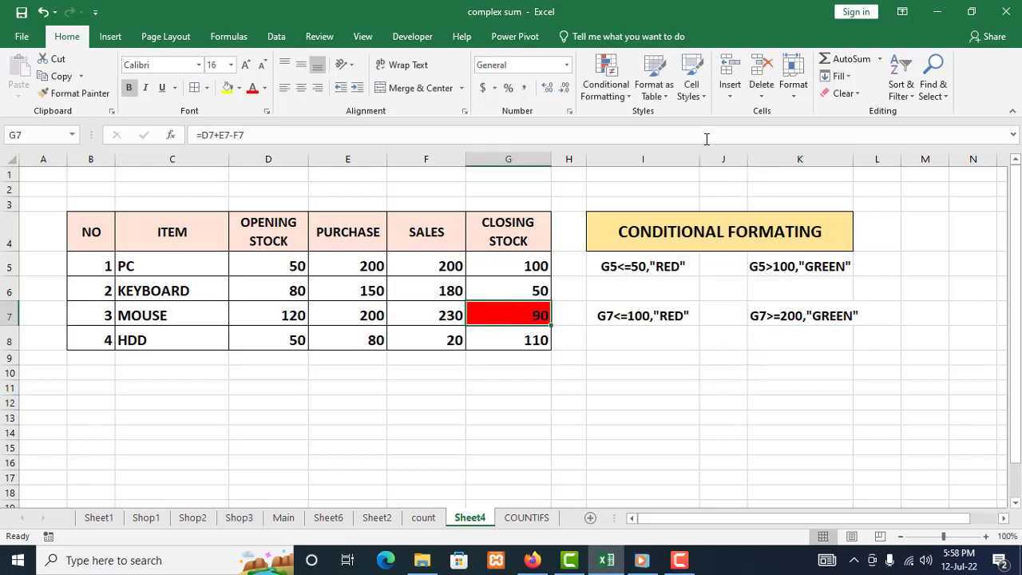
left_click(629, 99)
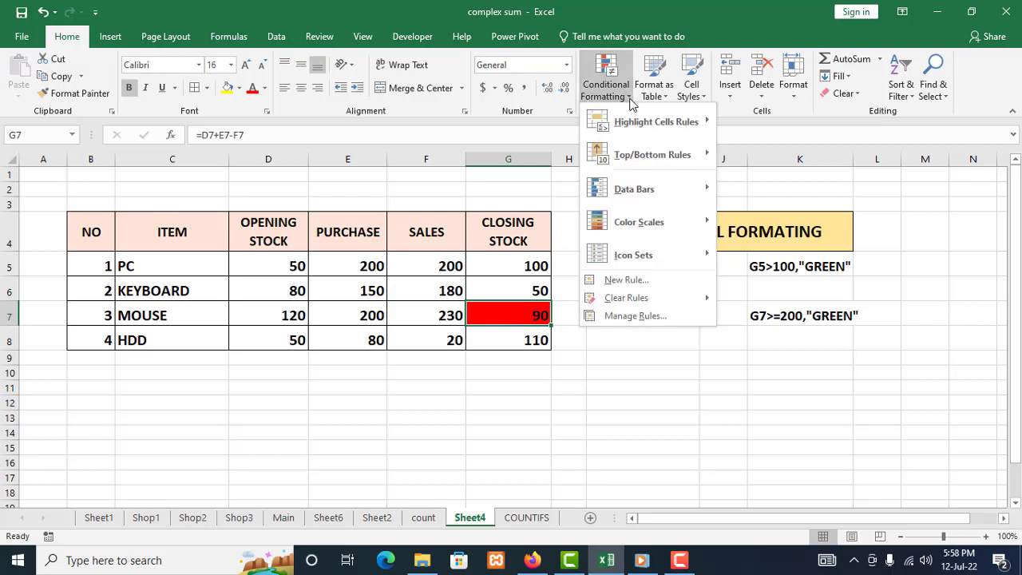
mouse_move(657, 121)
left_click(781, 354)
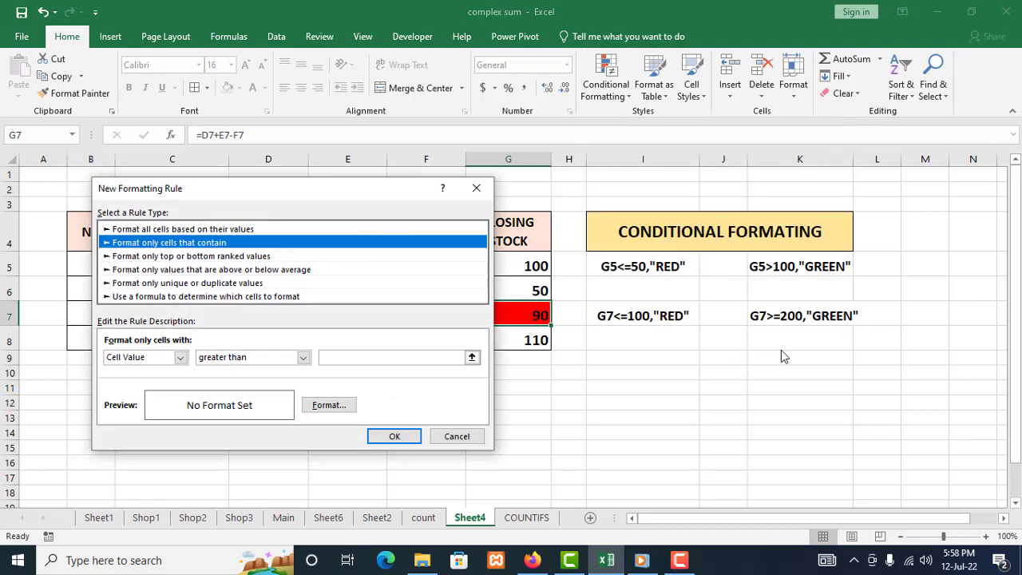
left_click_drag(395, 189, 358, 195)
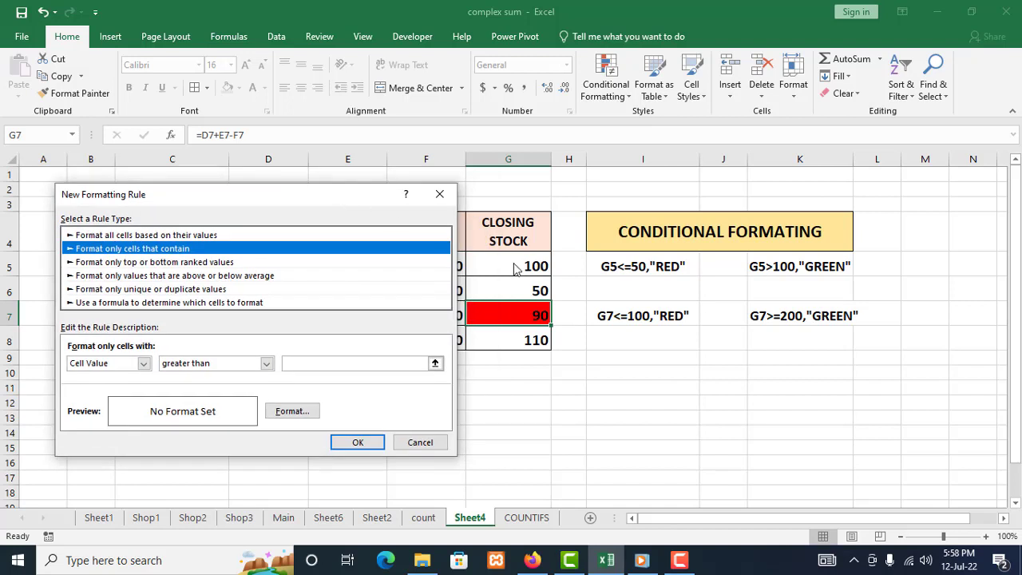
left_click(210, 365)
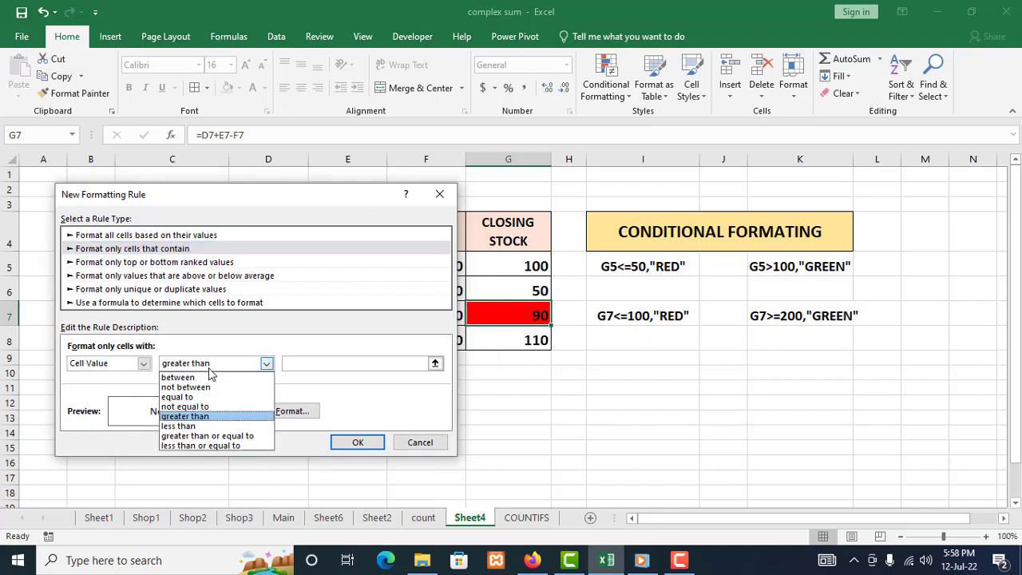
left_click(235, 437)
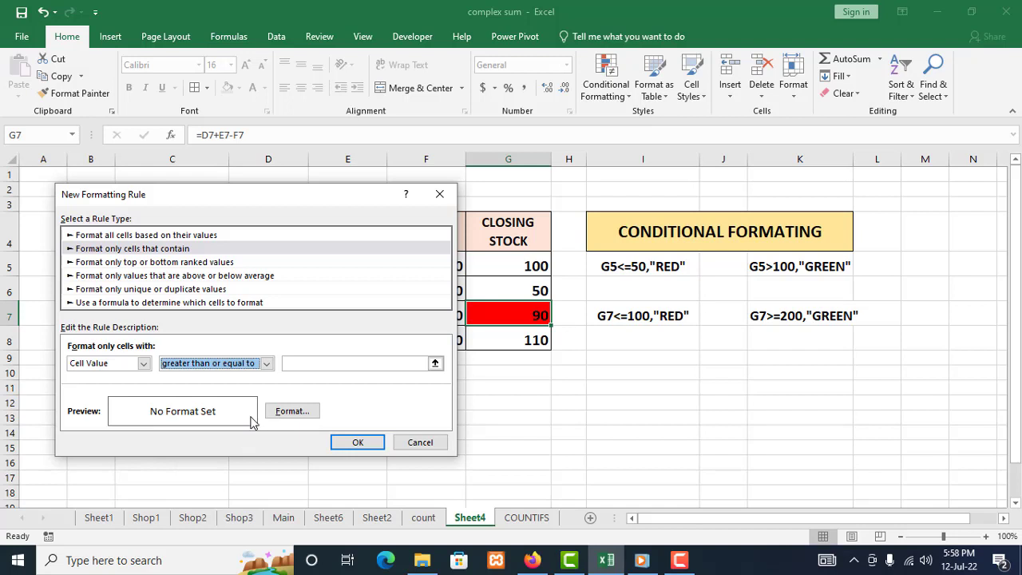
left_click(308, 365)
type("2")
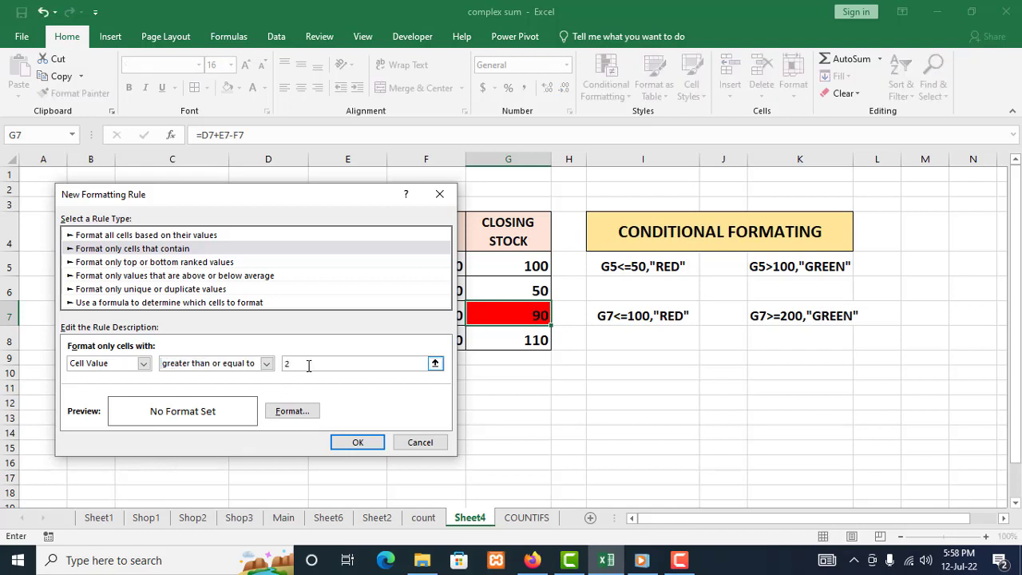
type("00")
Format the new G7 rule with a dark green background fill and white font colour, and apply it.
left_click(291, 410)
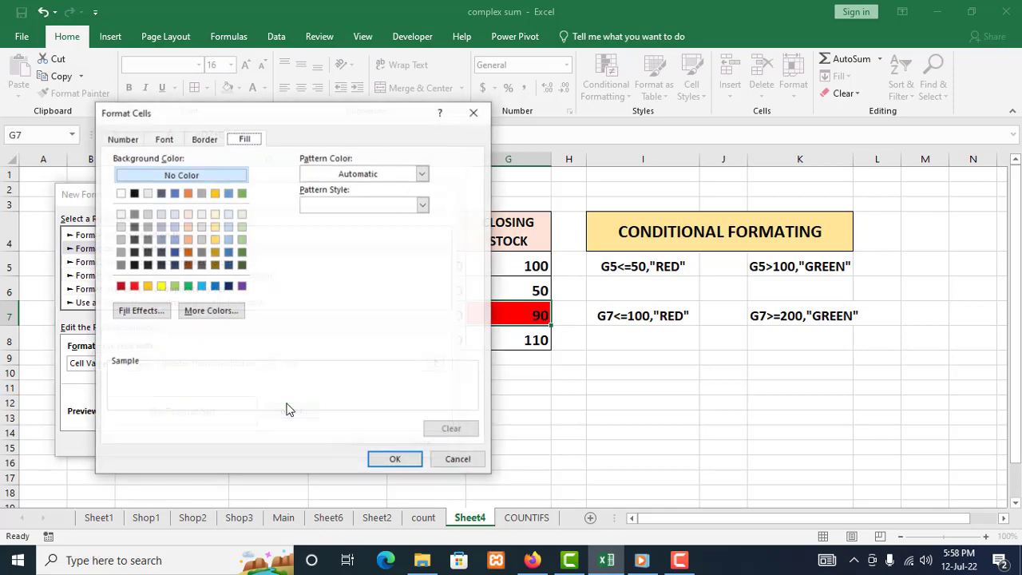
left_click(244, 253)
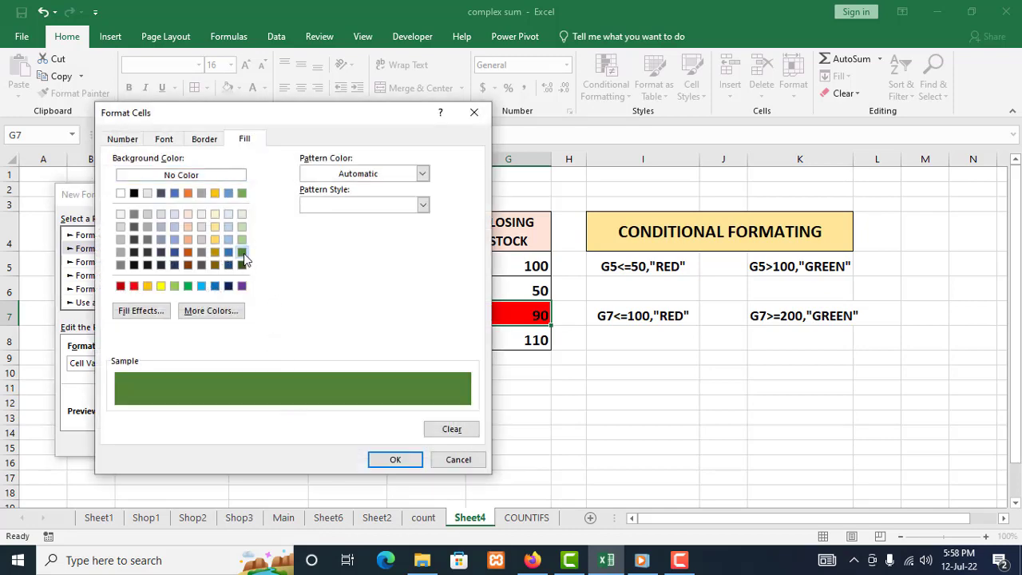
left_click(163, 139)
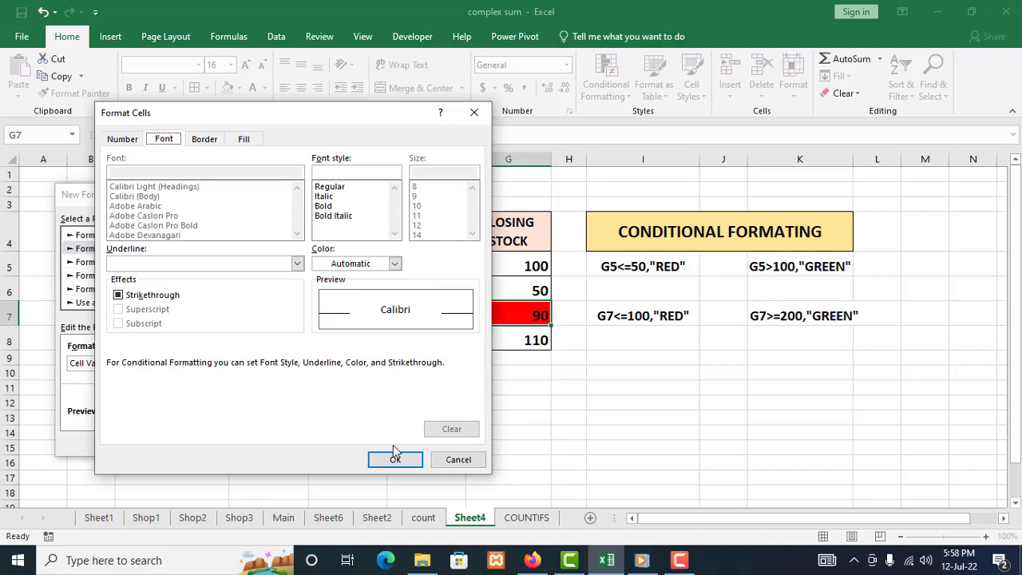
left_click(393, 263)
left_click(319, 314)
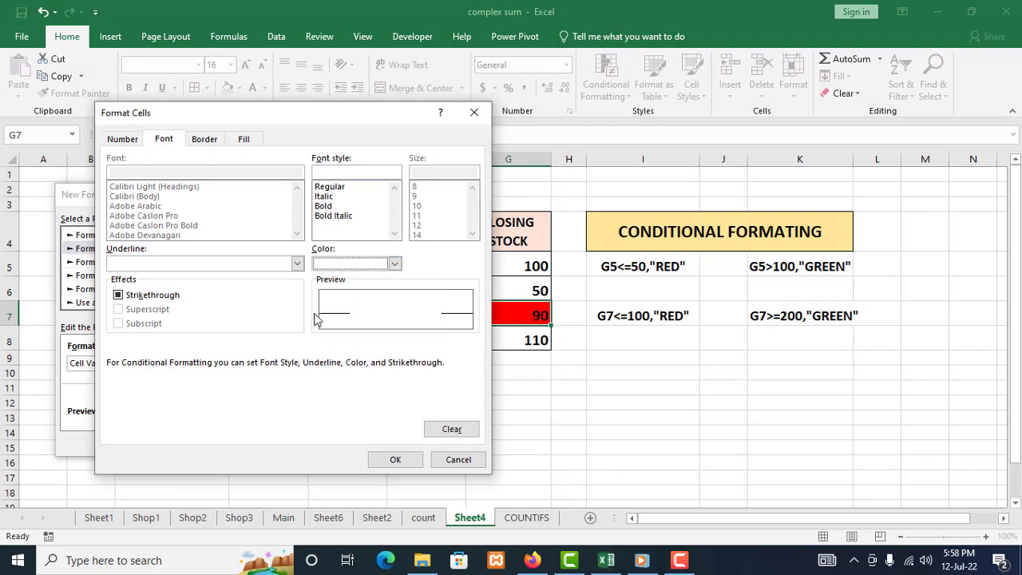
left_click(388, 459)
left_click(360, 443)
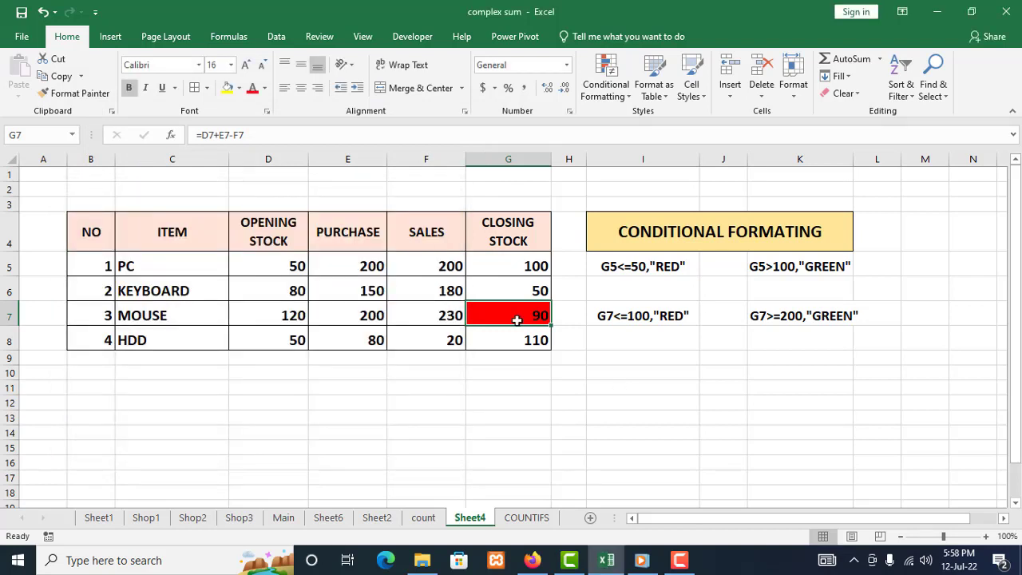
Set the mouse closing stock in G7 to 200 to test the green rule.
type("2")
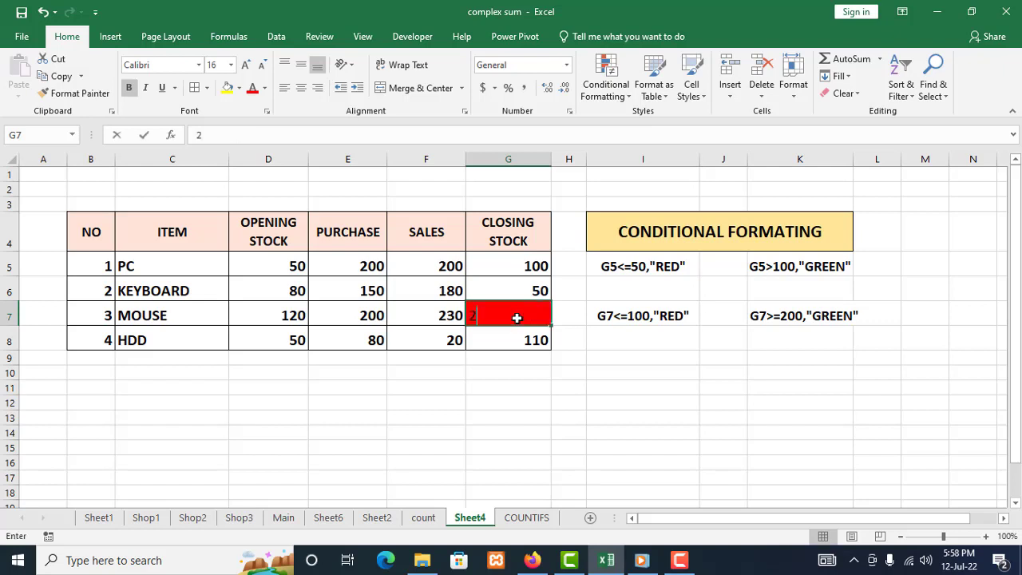
type("000")
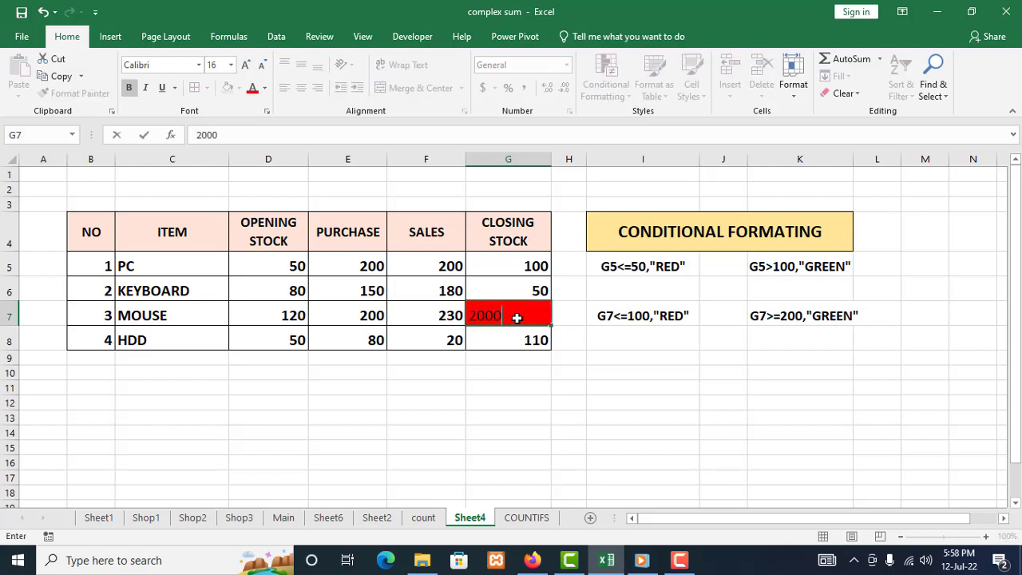
key("BackSpace")
key("Tab")
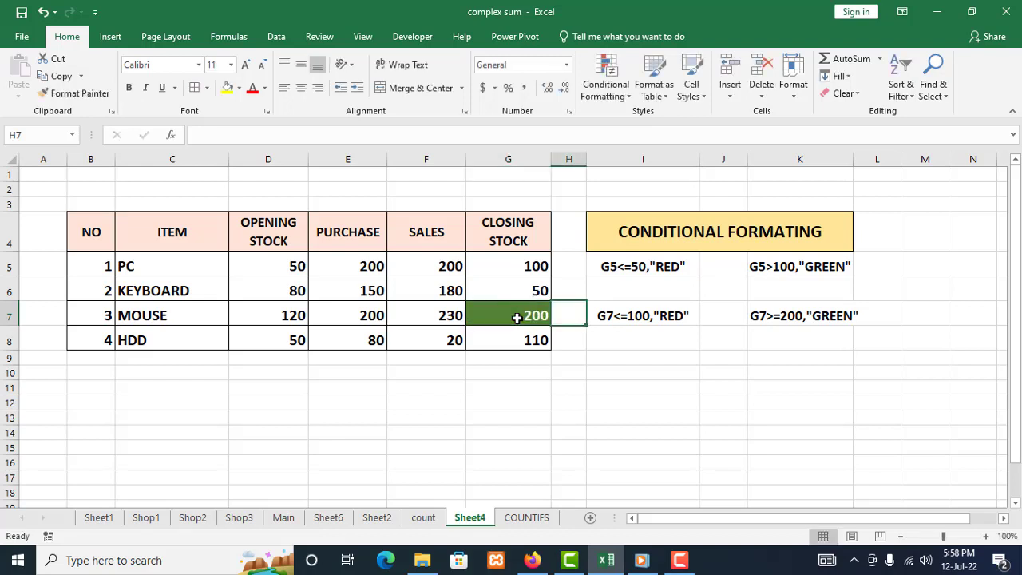
Set the mouse closing stock in G7 to 100 to test the red rule, and reselect the cell.
left_click(516, 318)
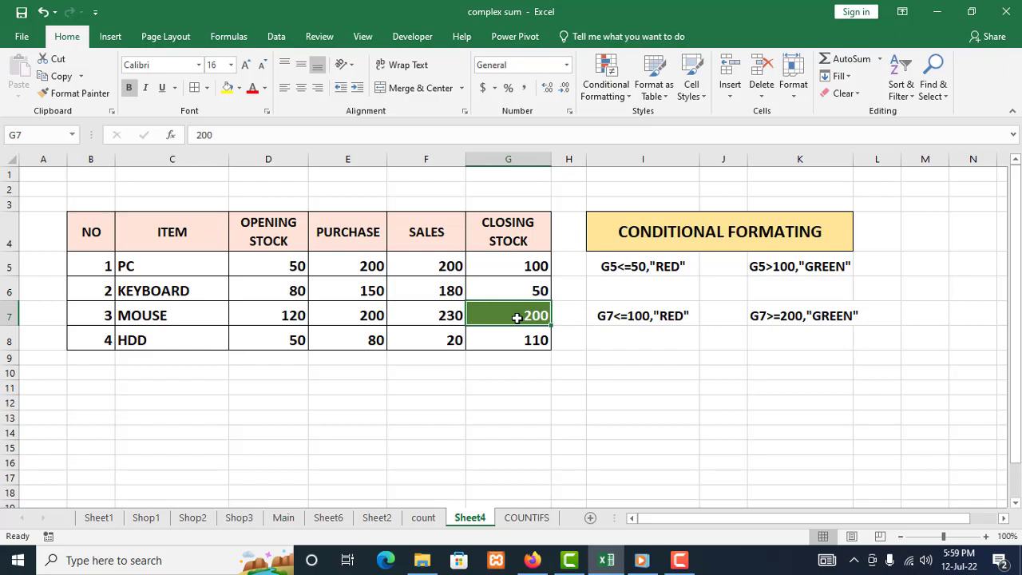
type("1")
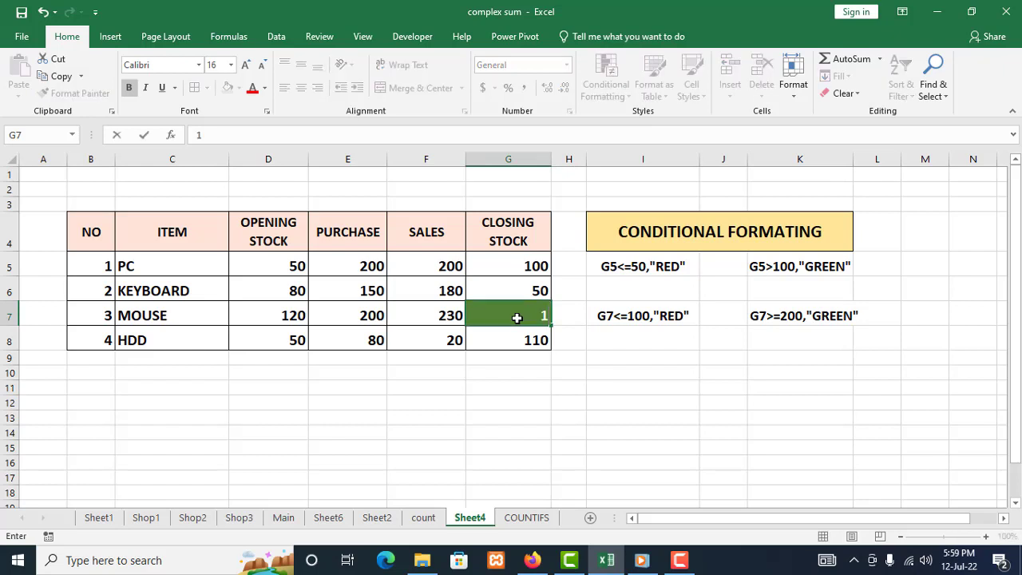
type("00")
left_click(546, 385)
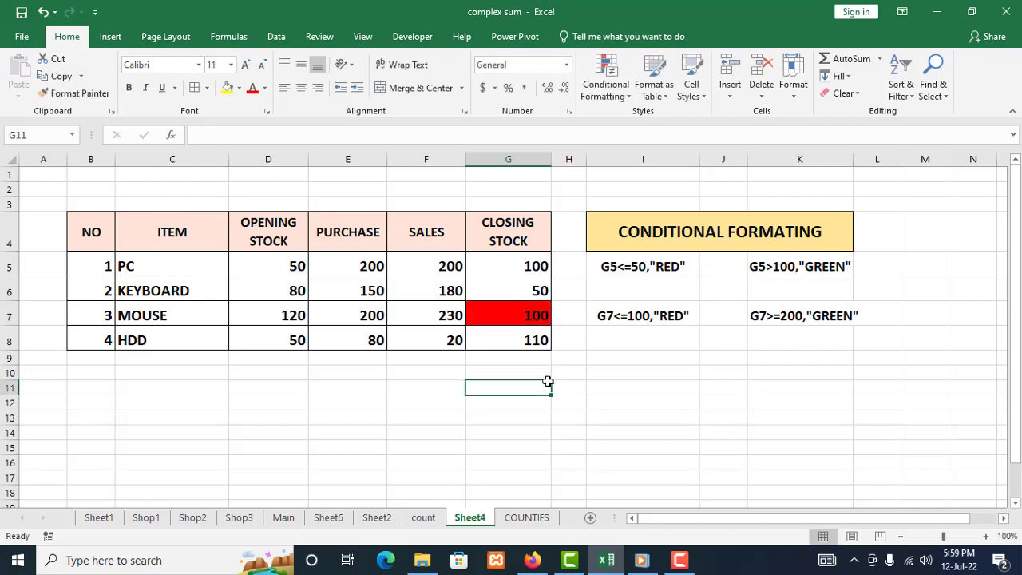
left_click(531, 318)
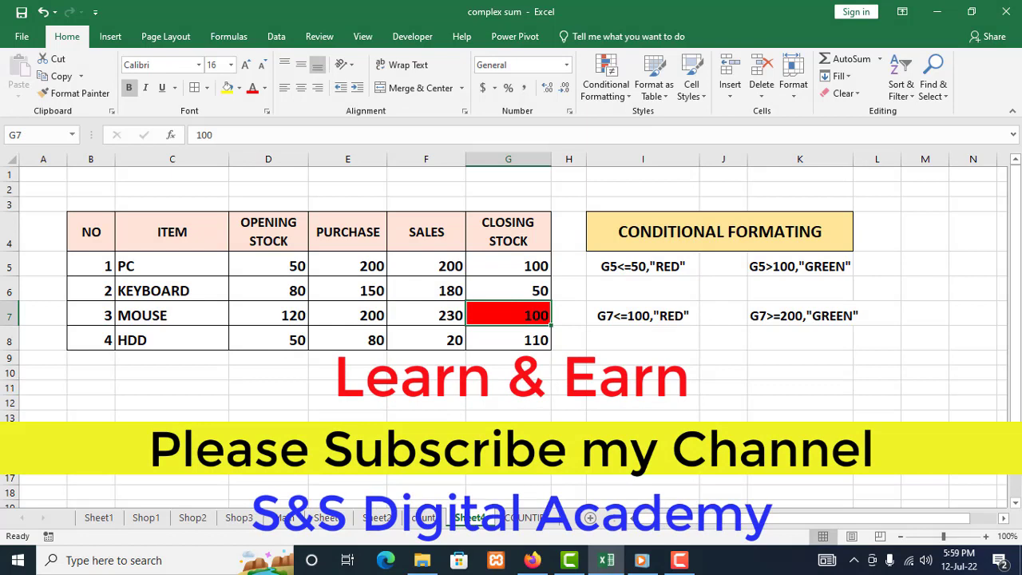